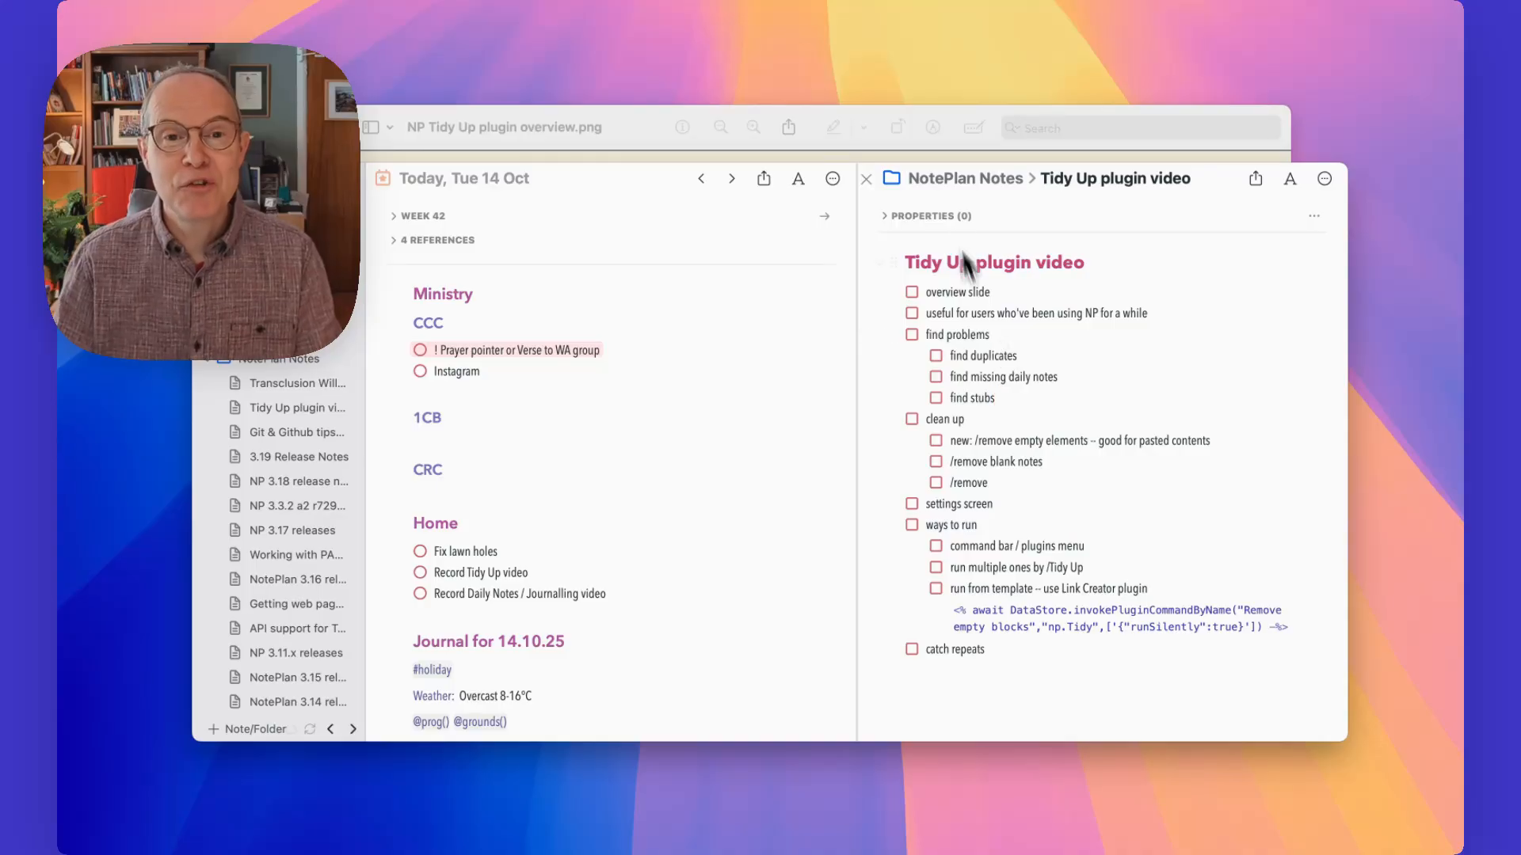
View the Tidy Up plugin overview image, then return to the NotePlan window
left_click(655, 137)
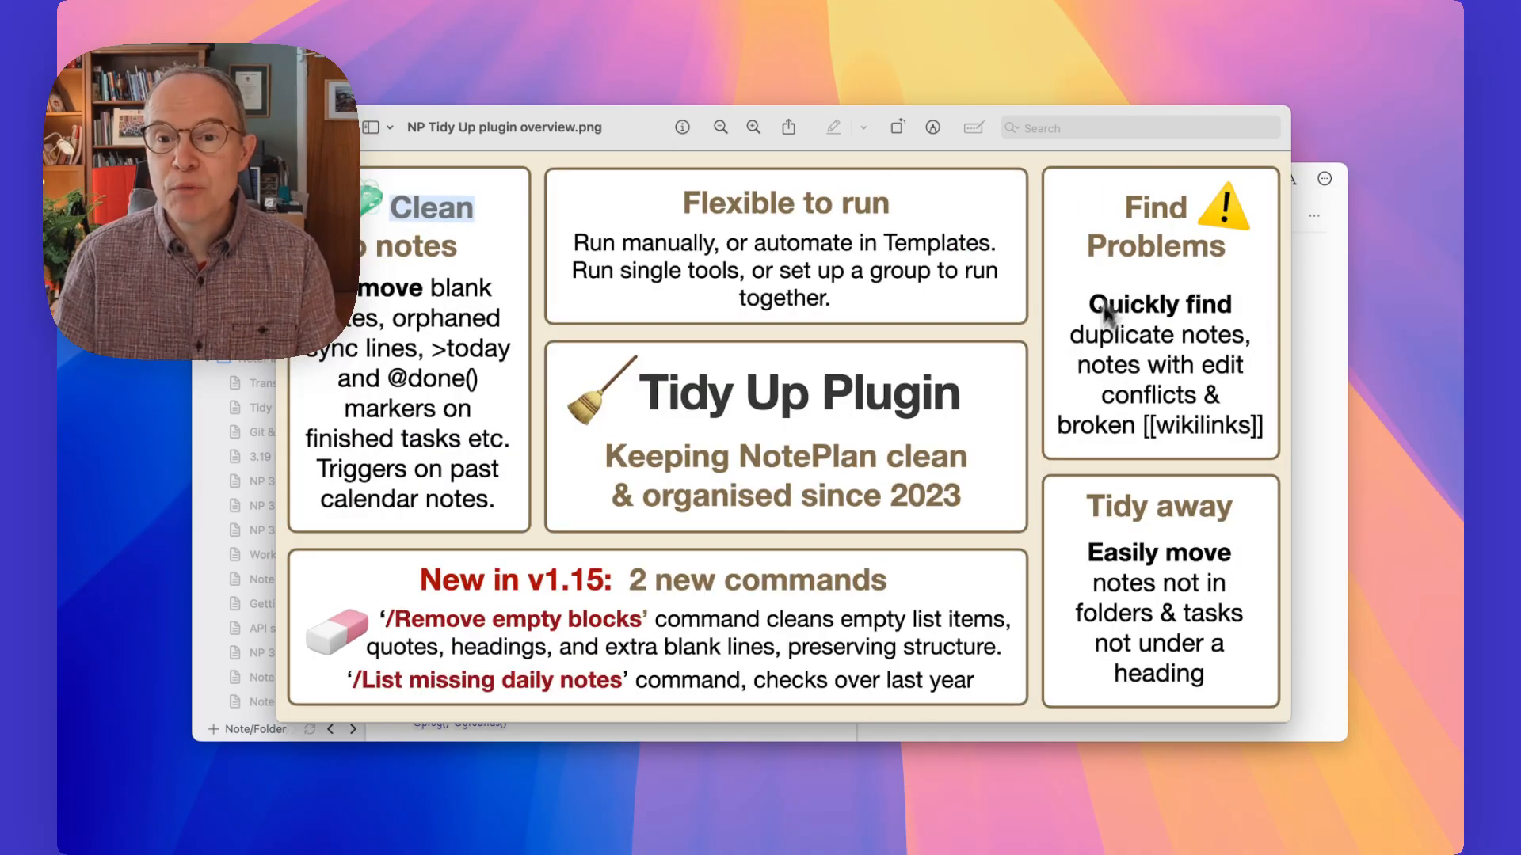
left_click(1346, 440)
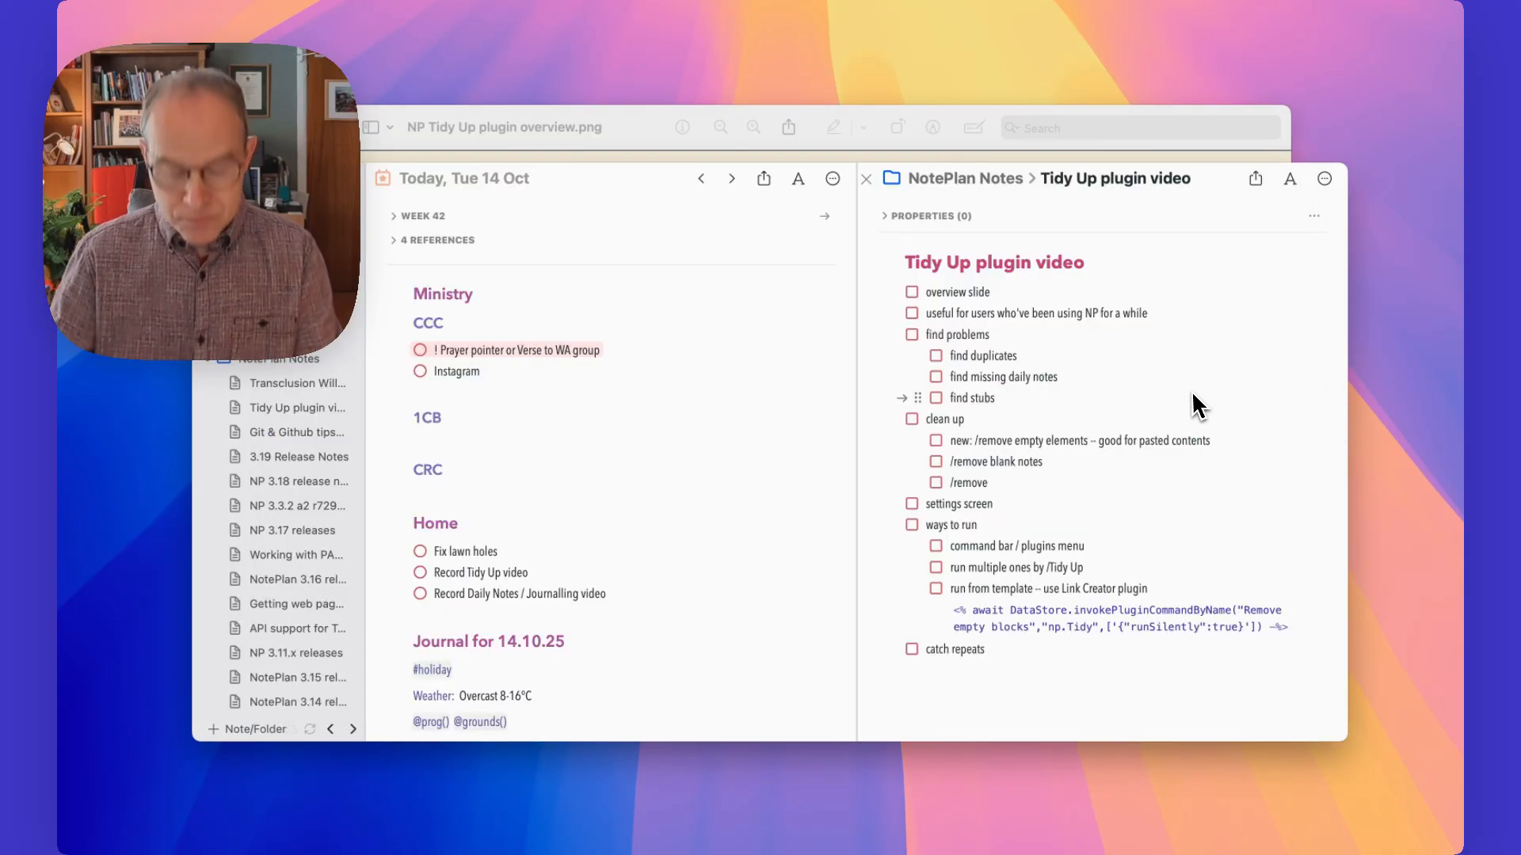
Find the Tidy Up plugin commands by searching for "/tidy" and run List duplicate notes
key("super+j")
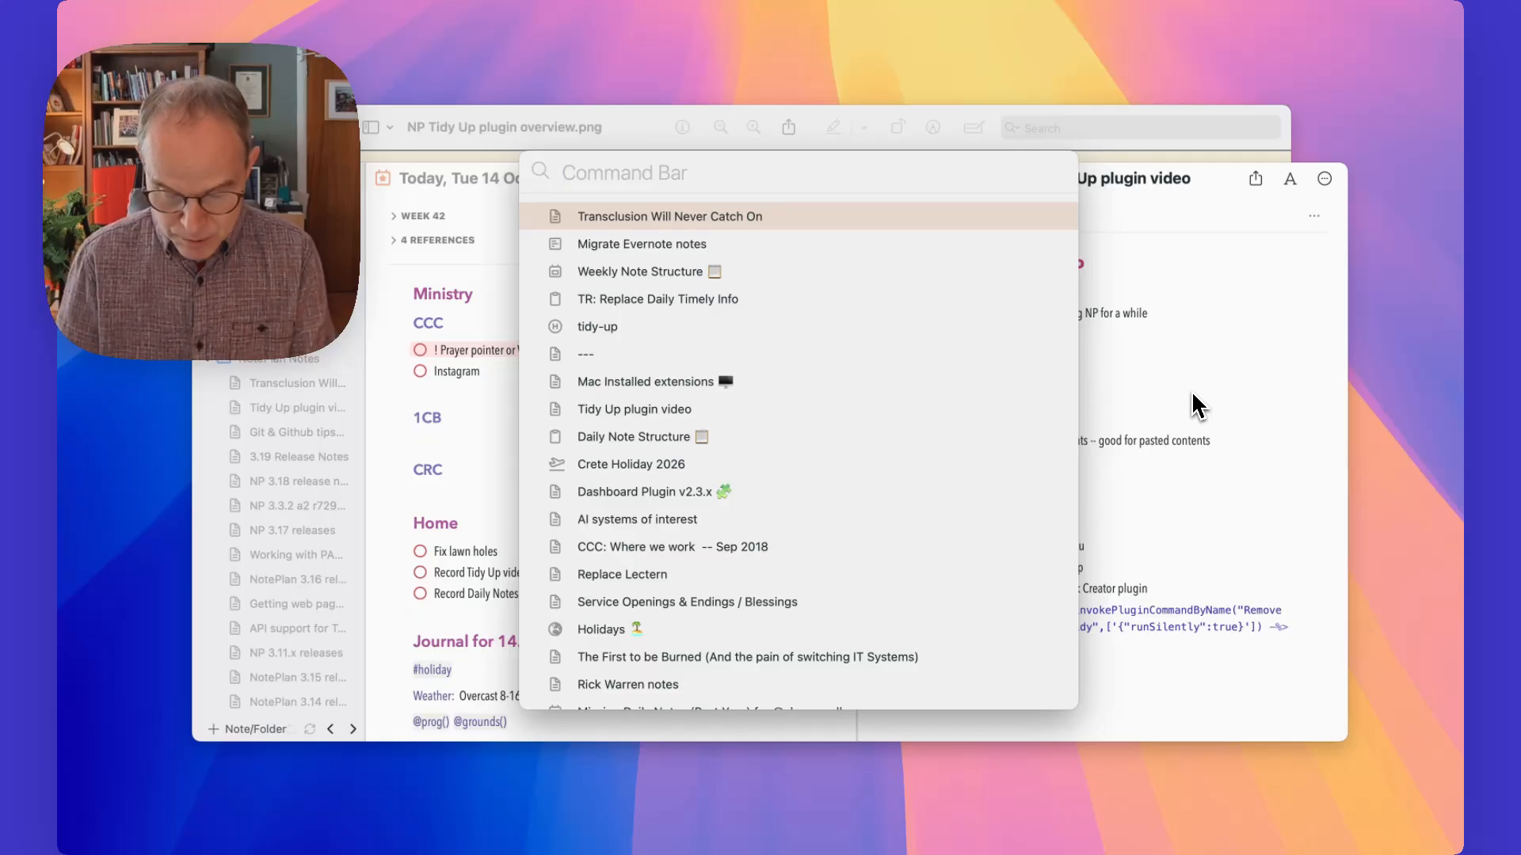
type("/tida")
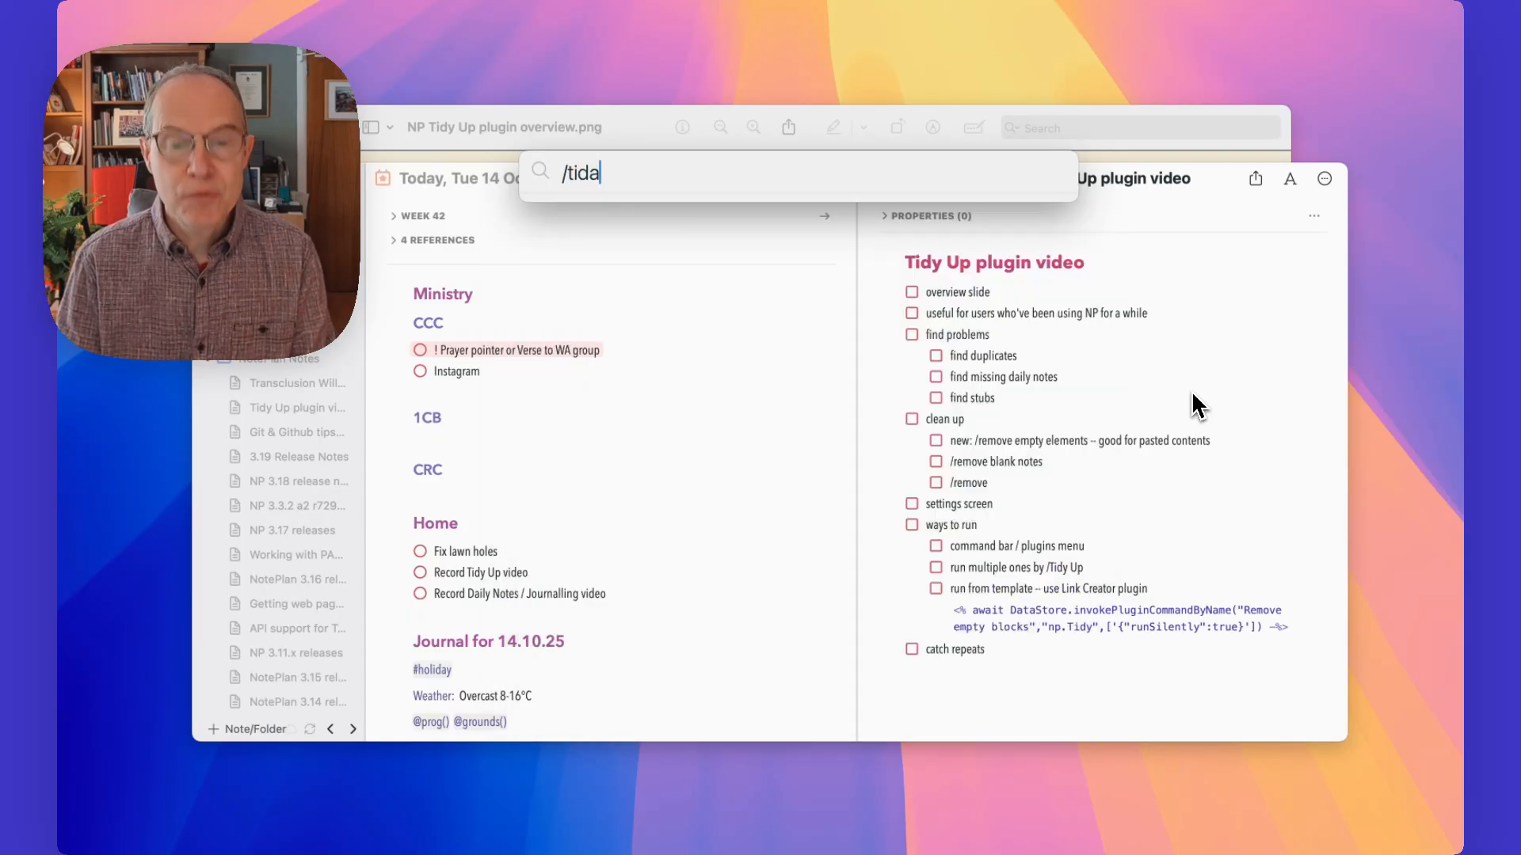
key("BackSpace")
type("y")
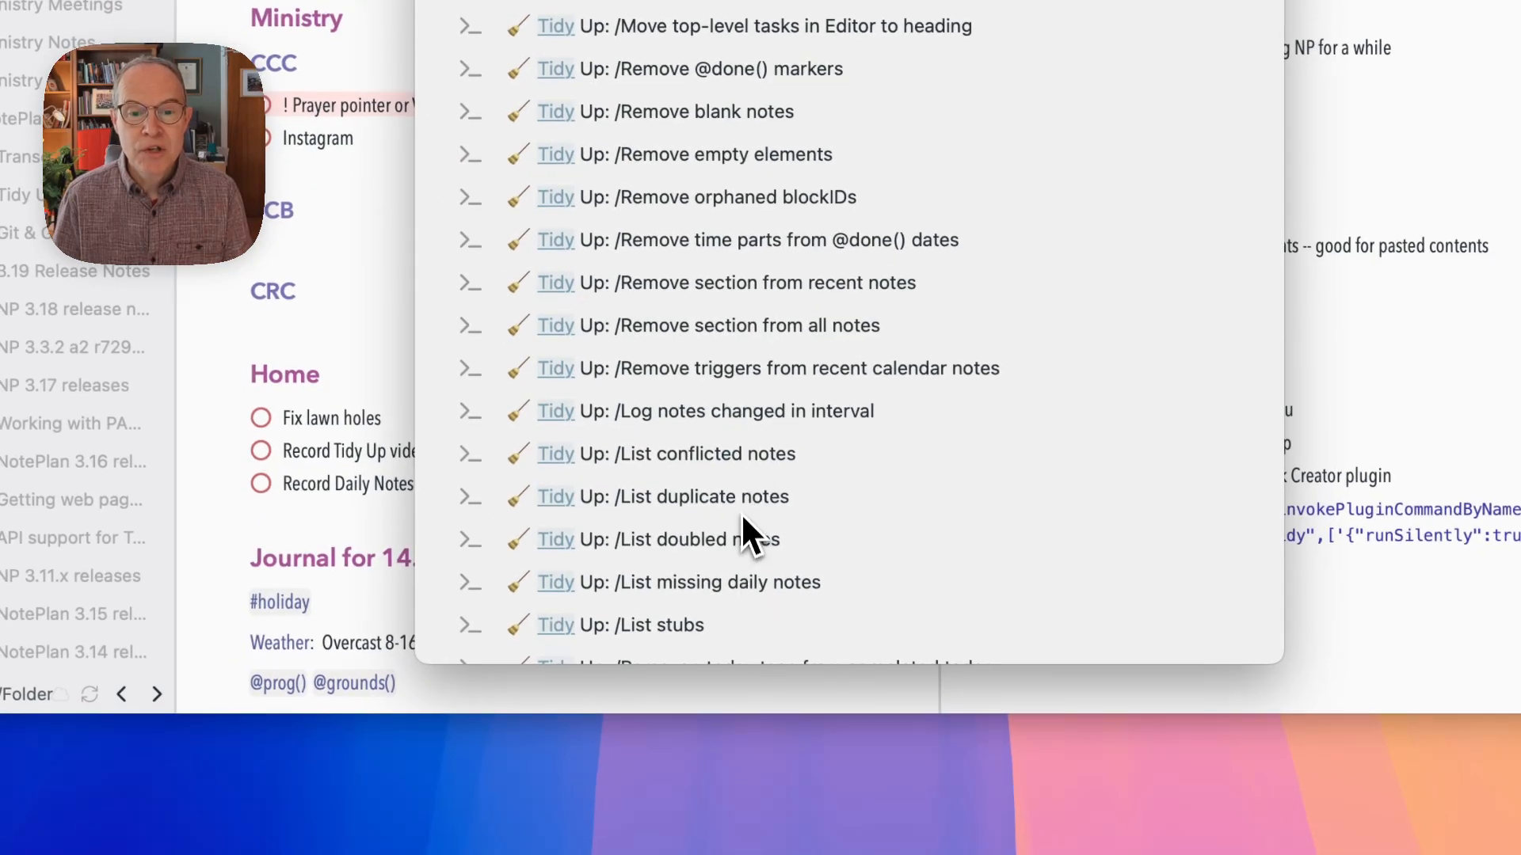
left_click(739, 507)
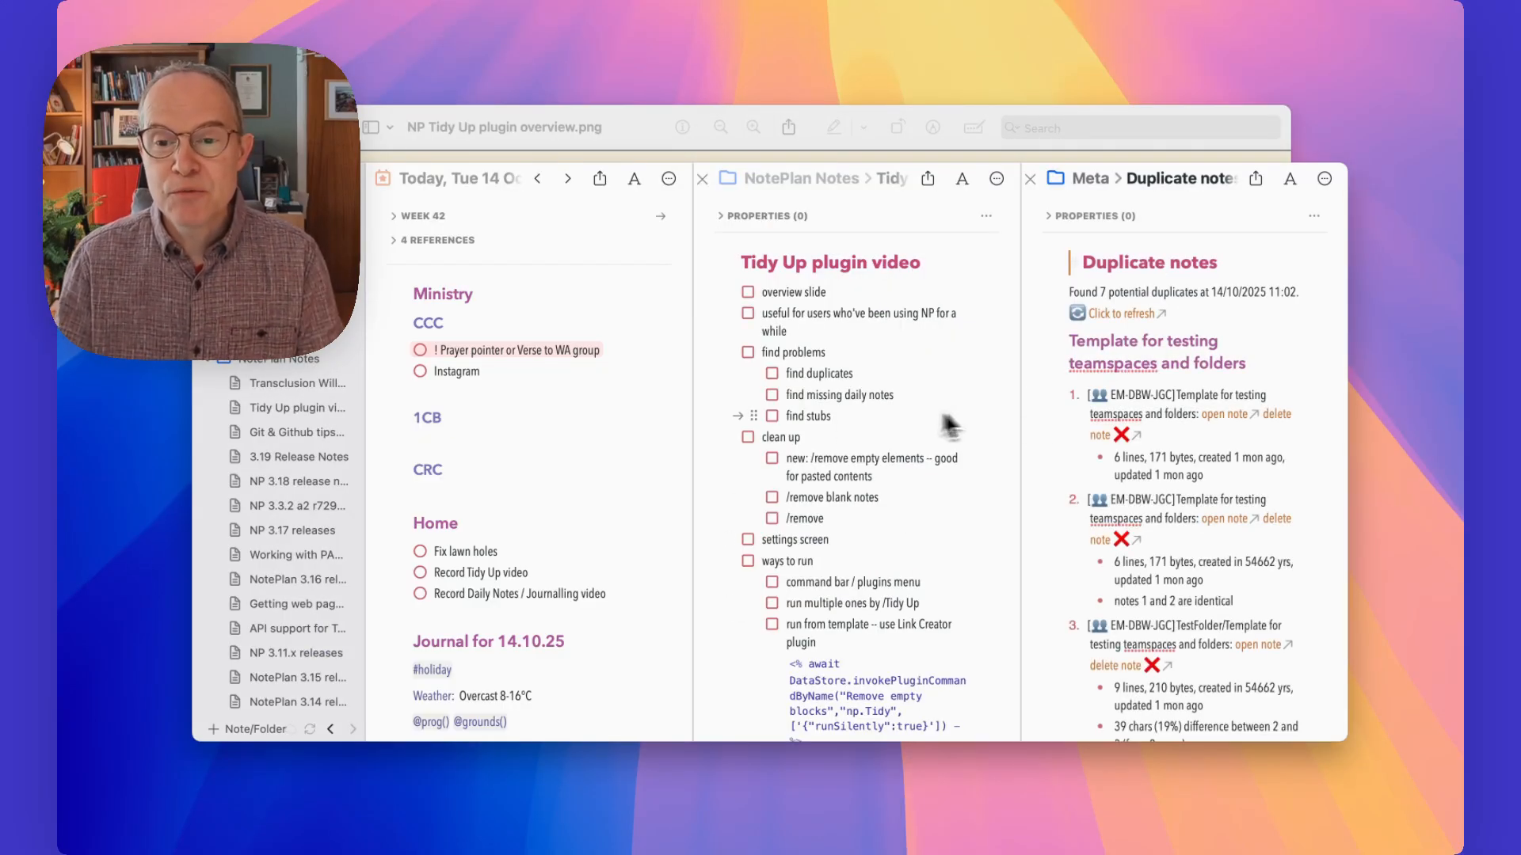
Widen the NotePlan window to give the Duplicate notes report more room
scroll(1150, 443, "down", 10)
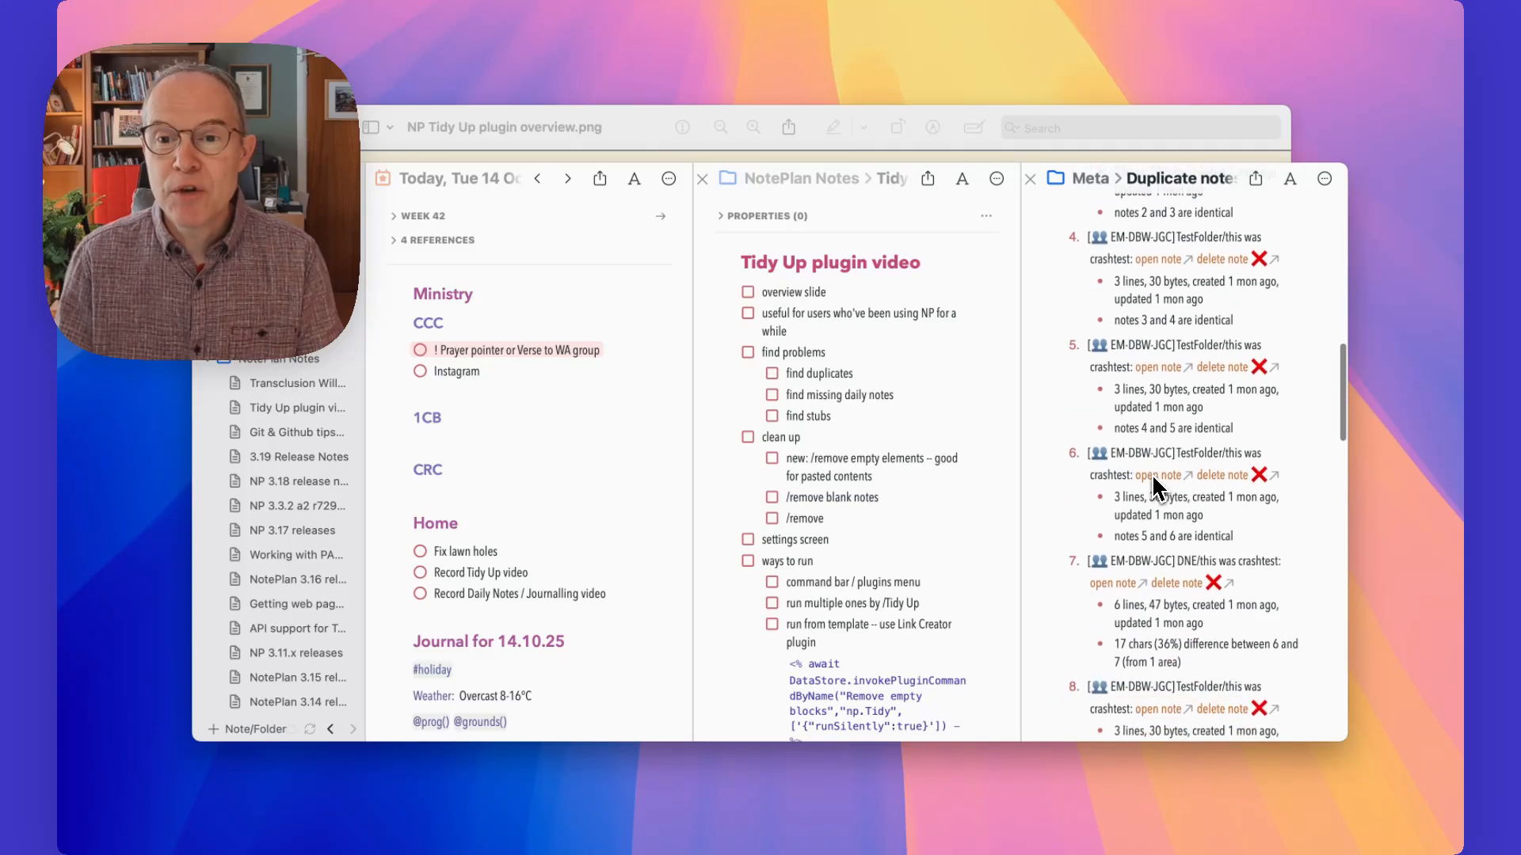
scroll(1152, 475, "up", 12)
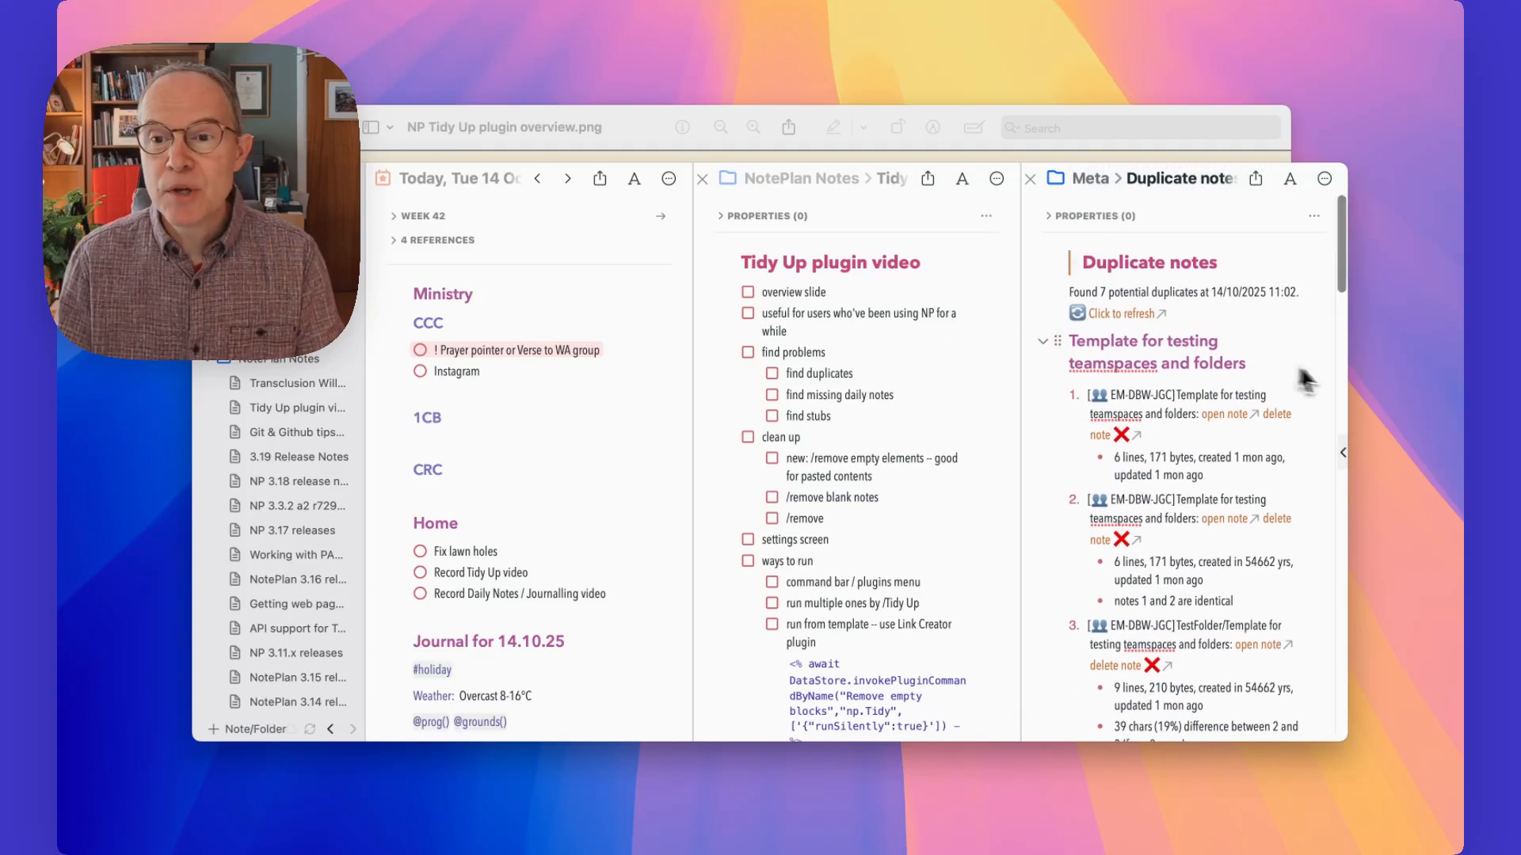
left_click_drag(1346, 376, 1433, 382)
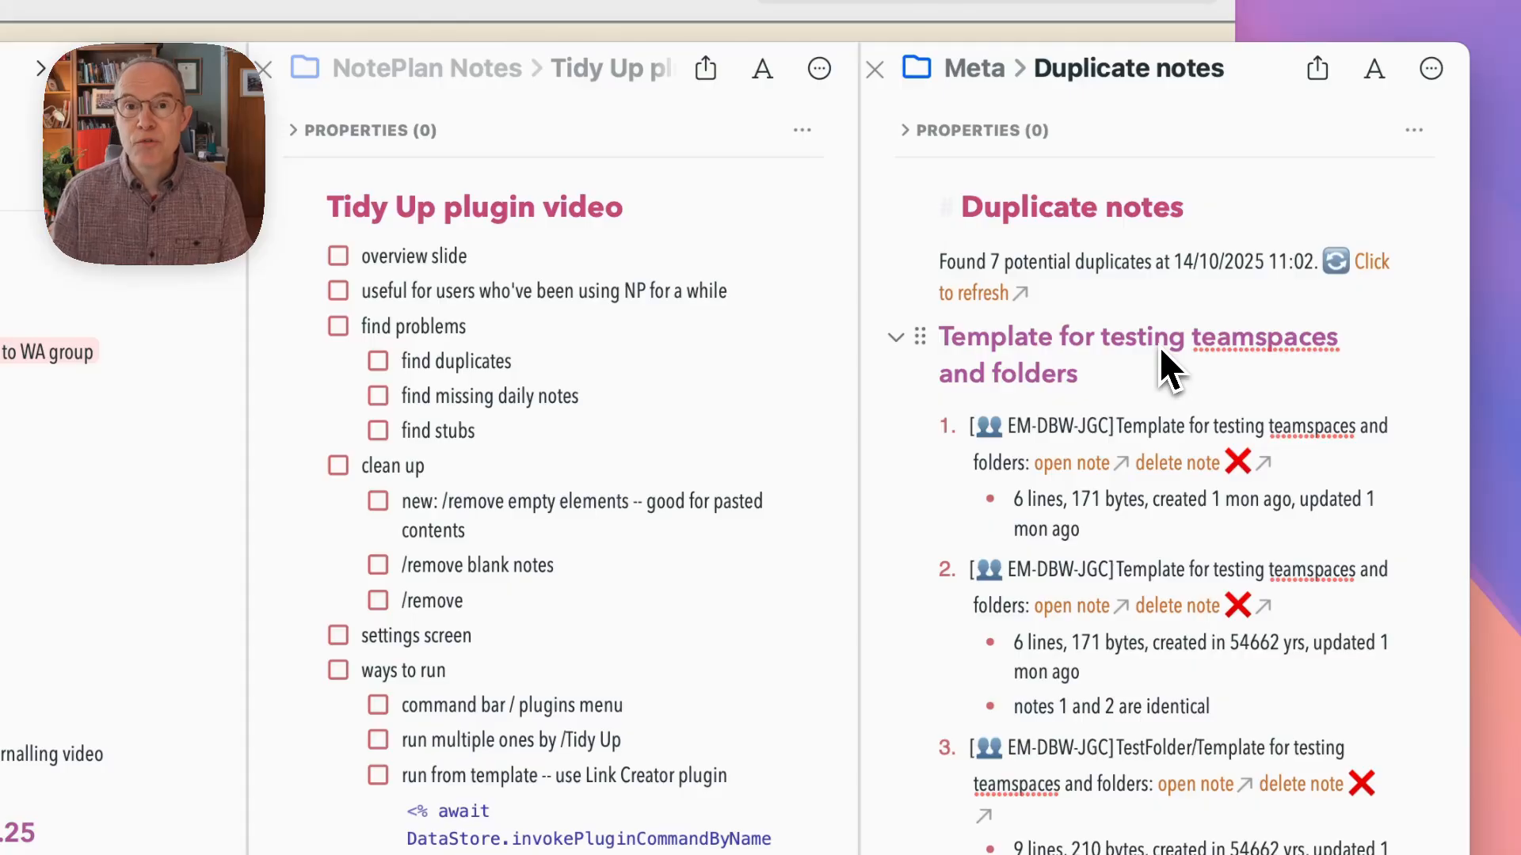
Examine the Duplicate notes report through to its final section, comparing sizes, dates and differences of the listed notes
scroll(1233, 439, "down", 1)
scroll(1233, 439, "down", 10)
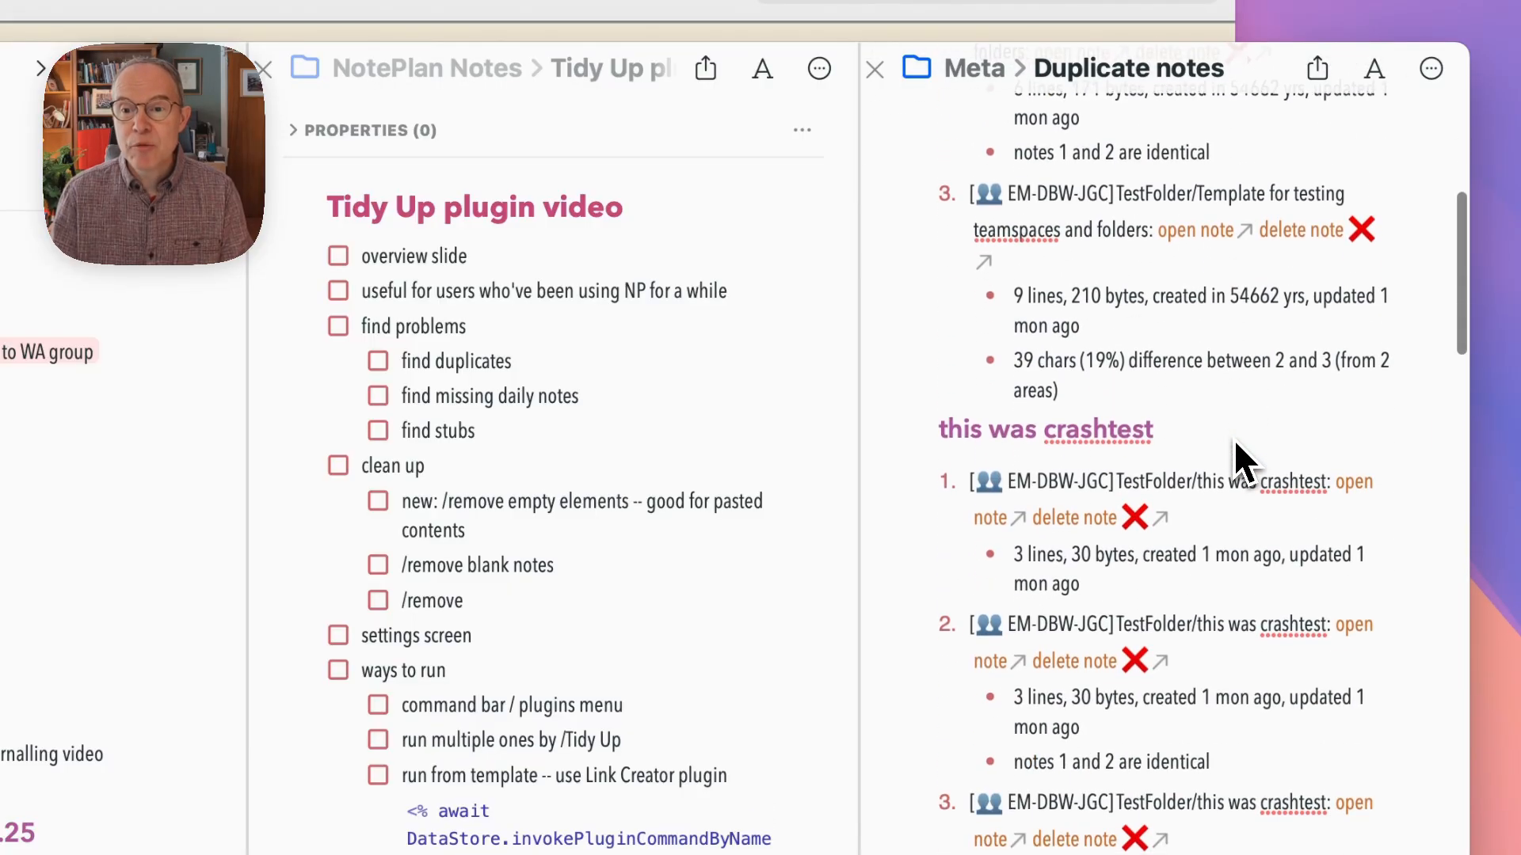
scroll(1233, 438, "down", 15)
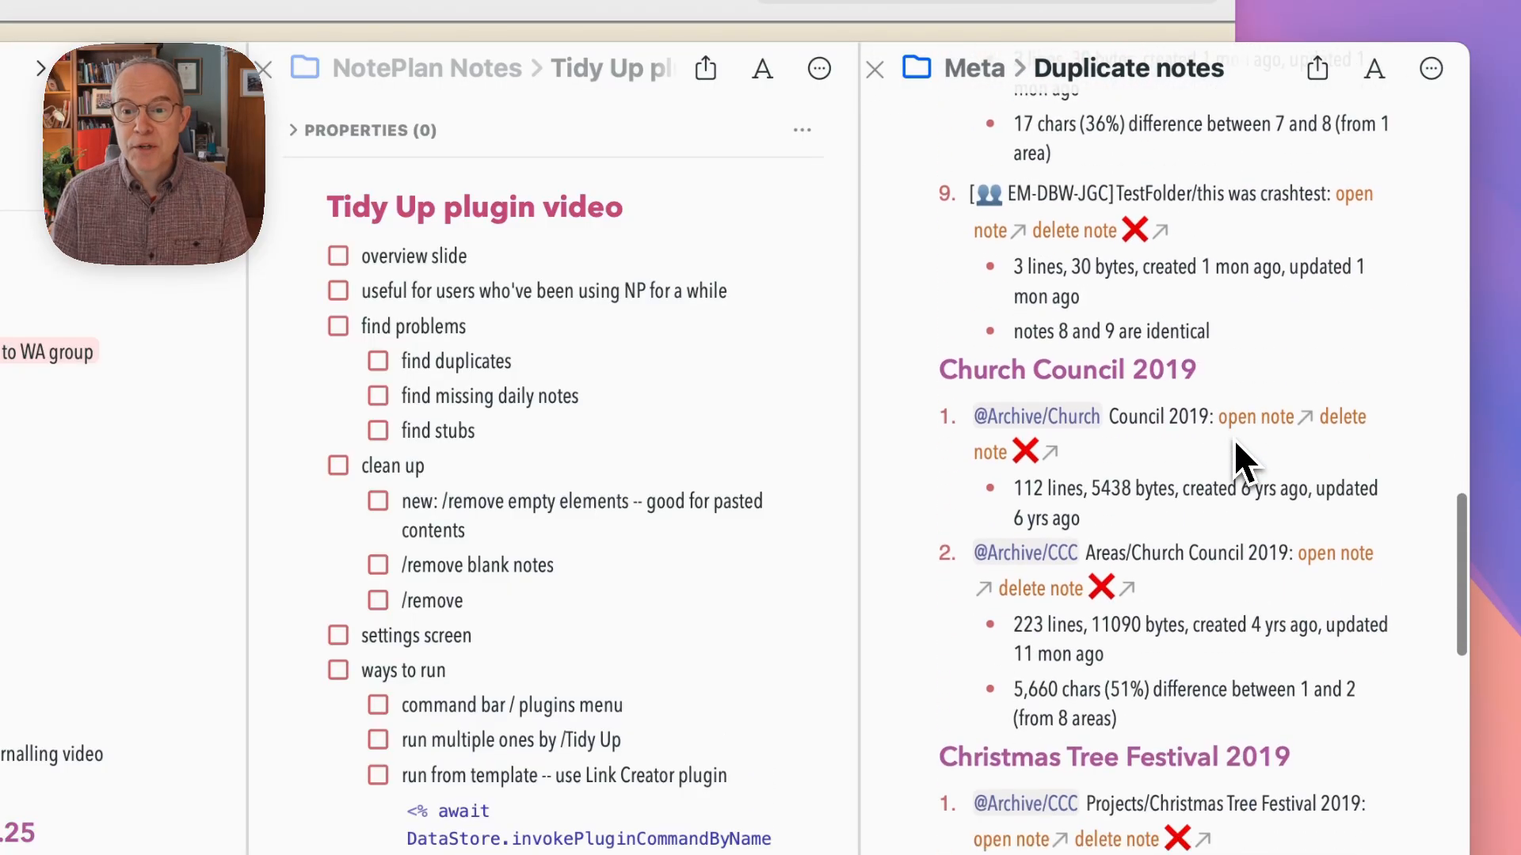
scroll(1236, 443, "down", 7)
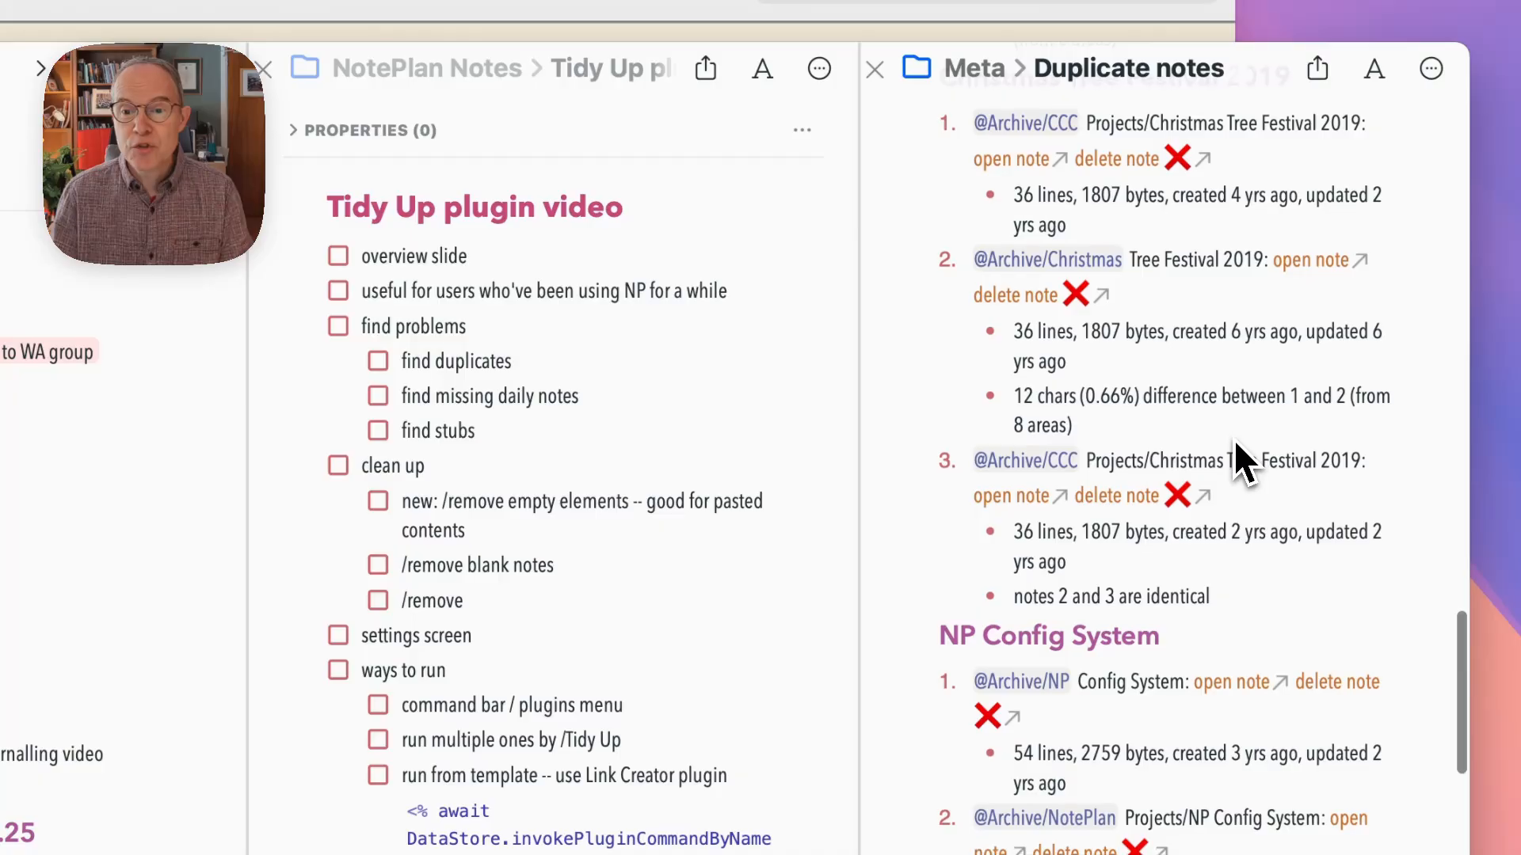
scroll(1236, 443, "down", 5)
scroll(1233, 439, "down", 5)
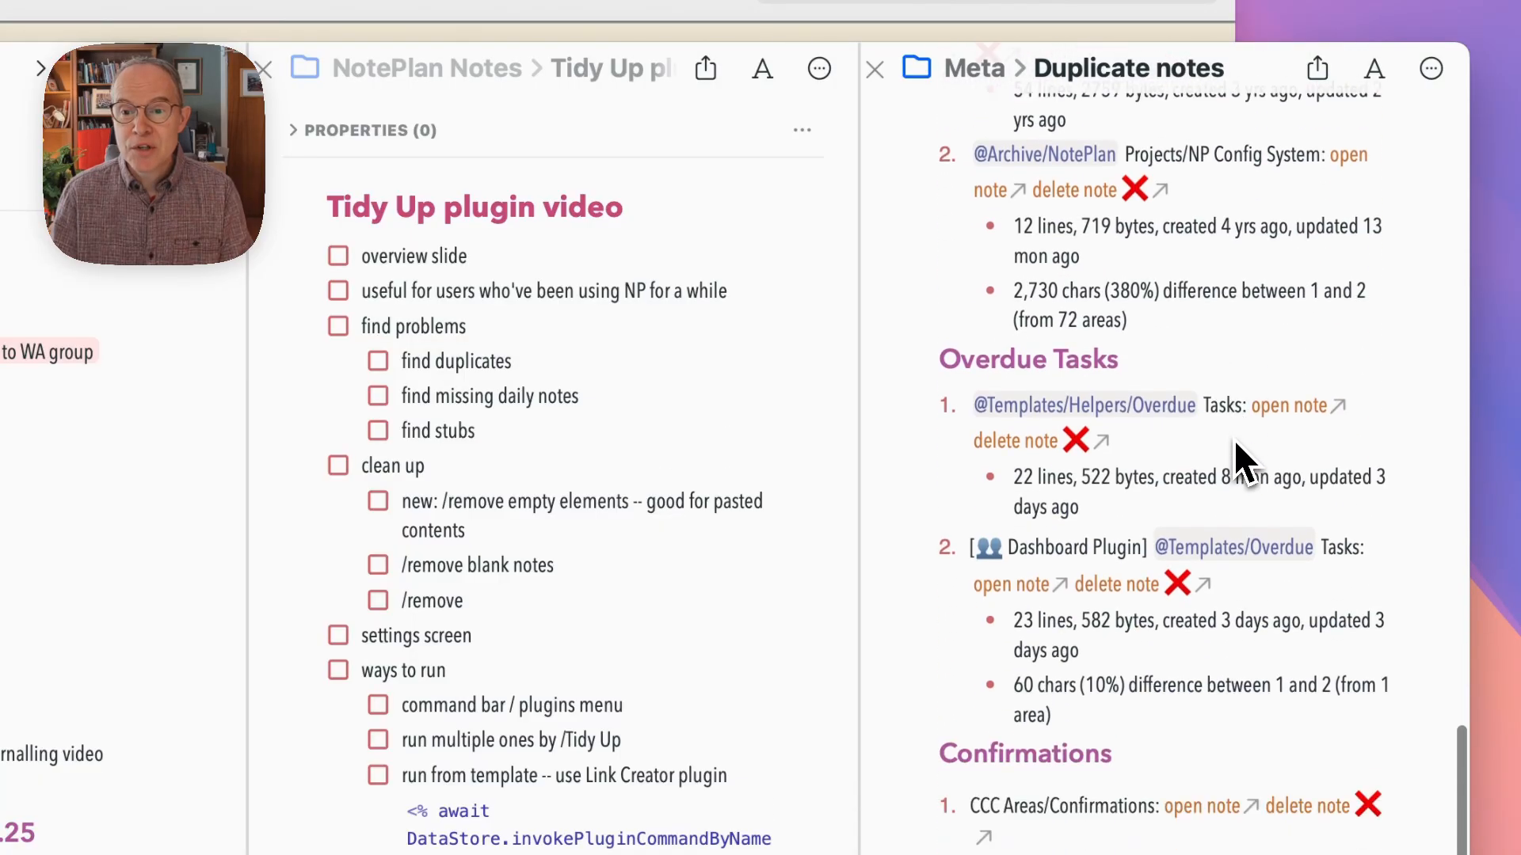
scroll(1184, 507, "down", 4)
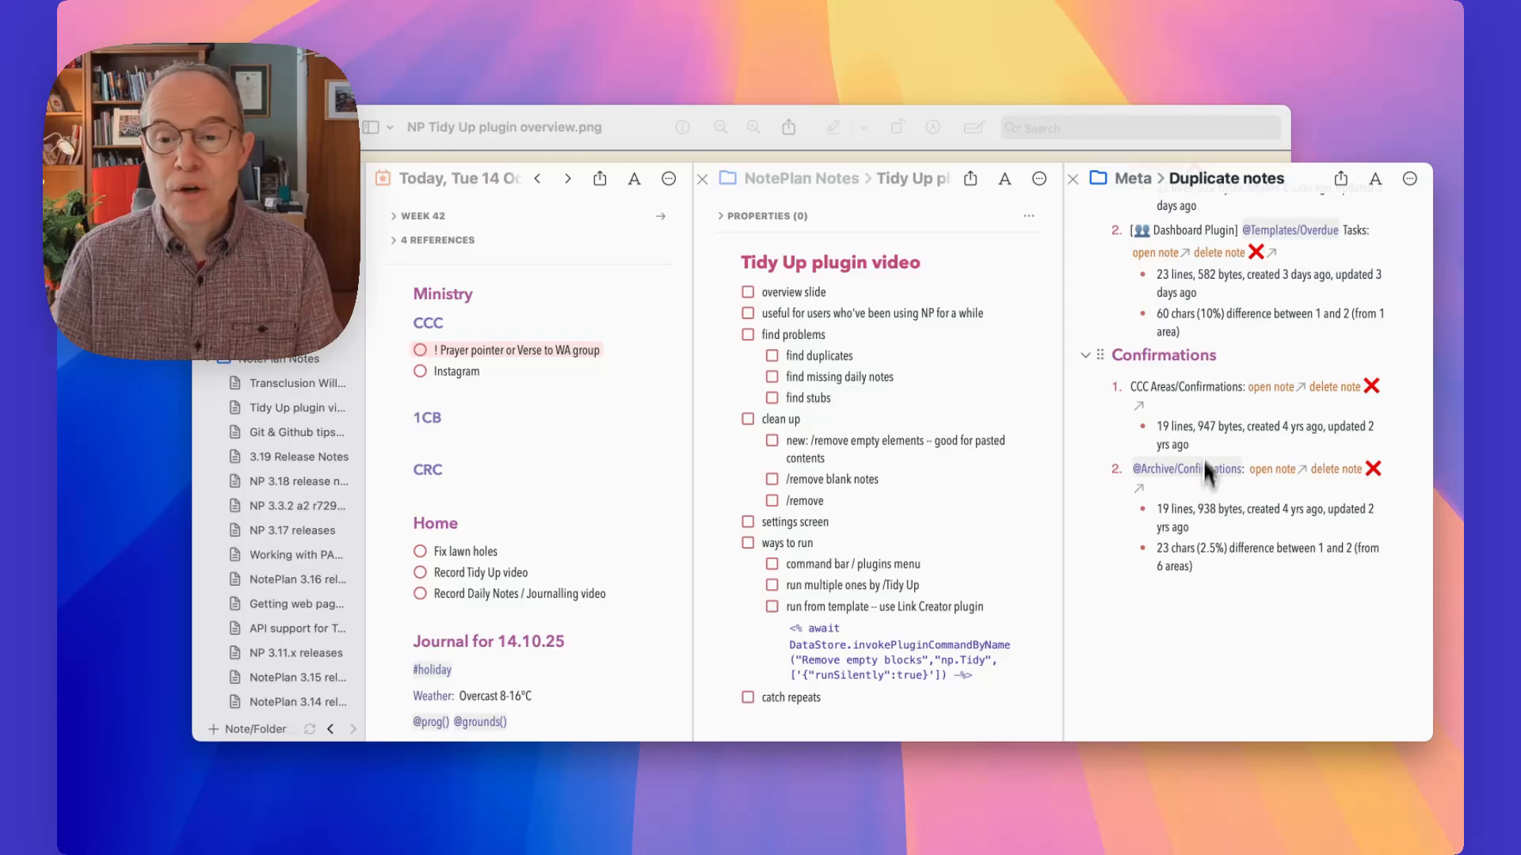
Delete the CCC Areas/Confirmations note from the Duplicate notes report, then refresh the report and check it
left_click(1331, 390)
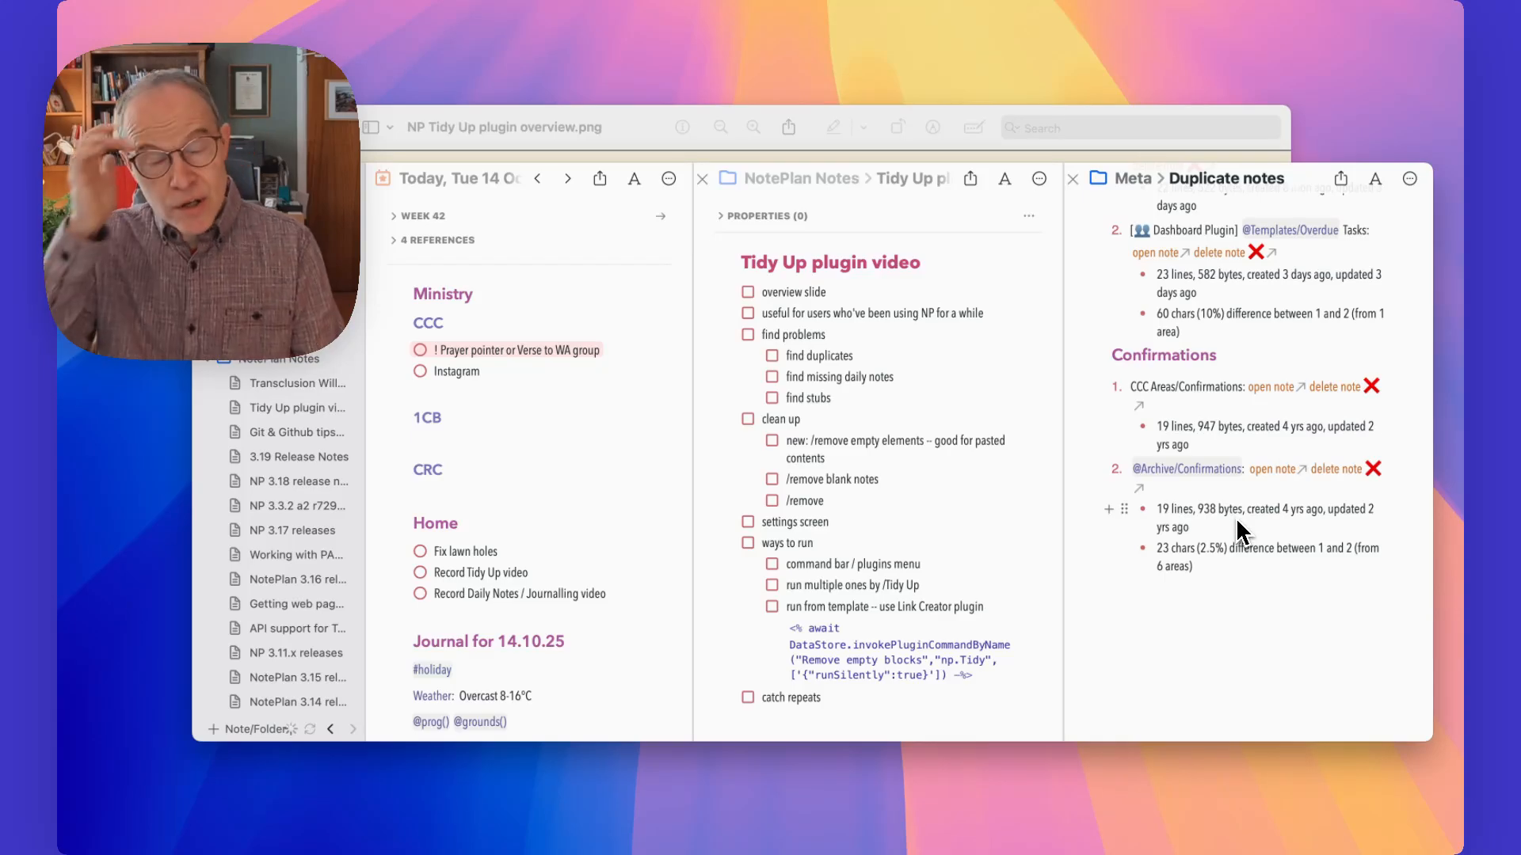
scroll(1240, 388, "up", 15)
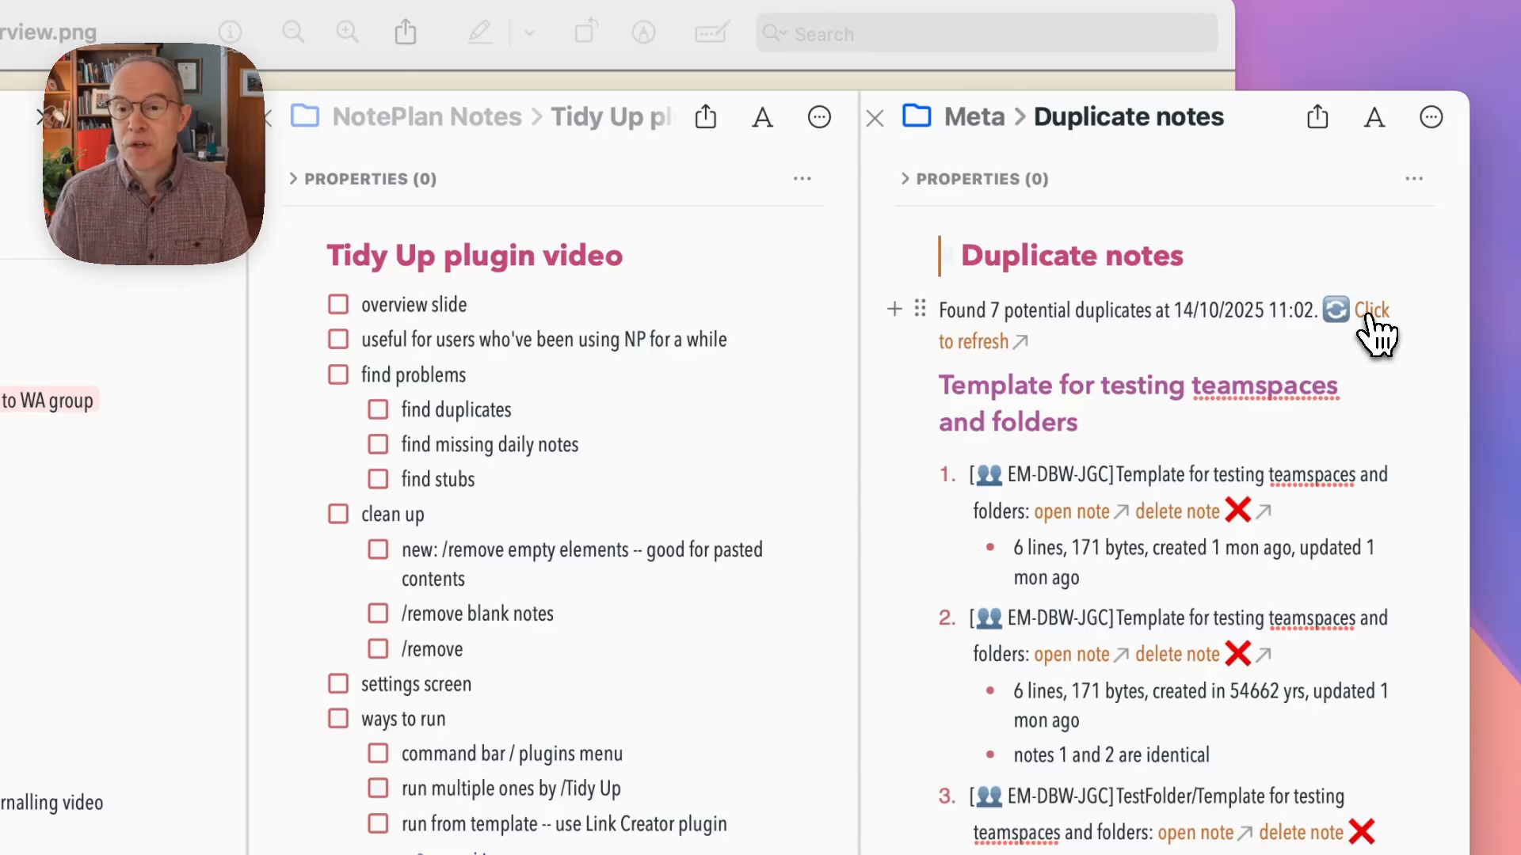
left_click(1369, 316)
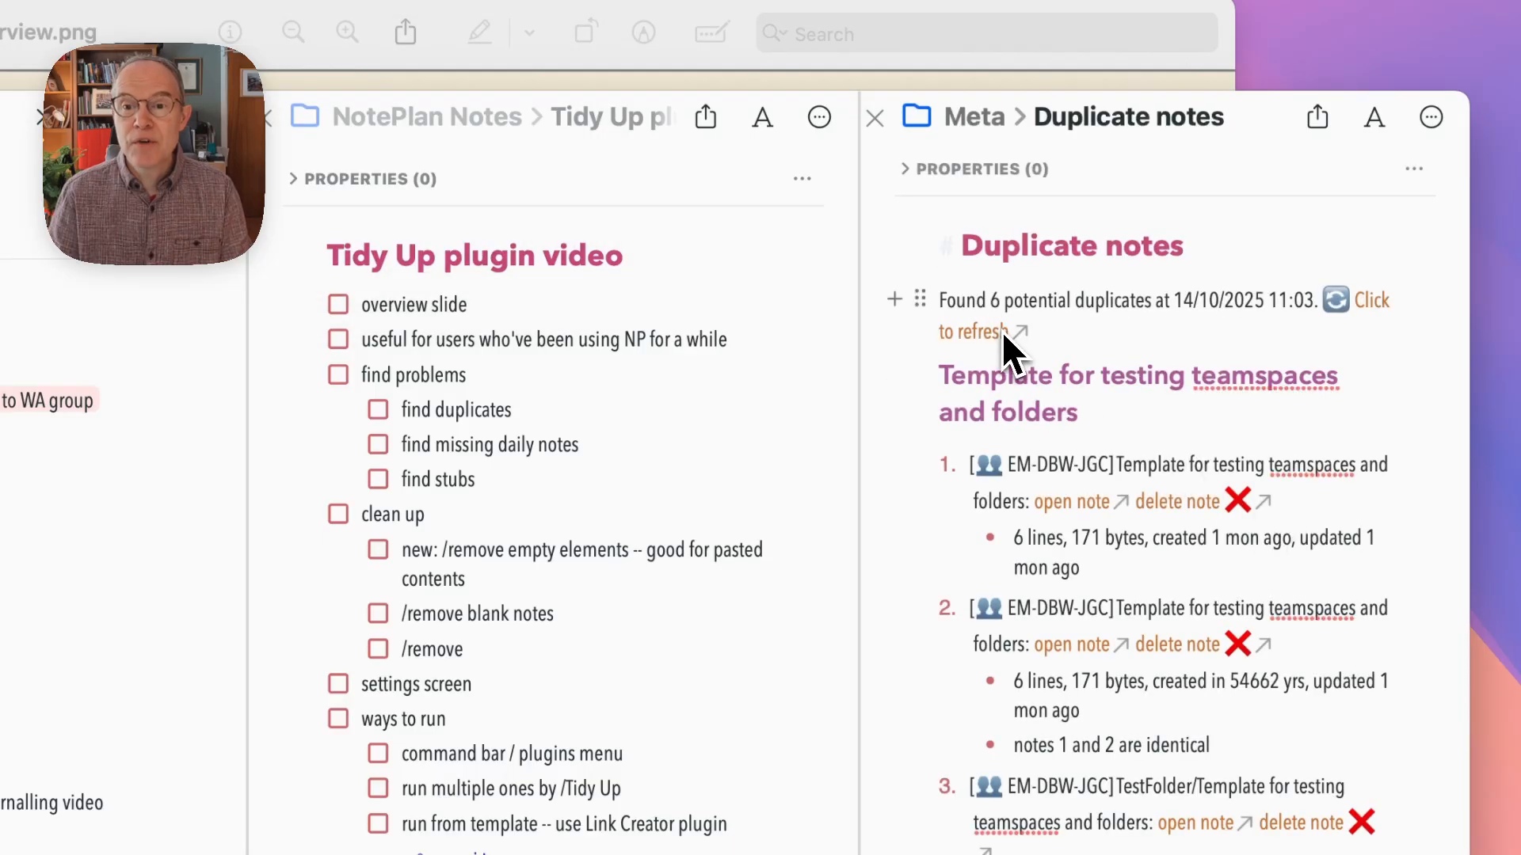
scroll(1164, 380, "down", 10)
scroll(1177, 459, "down", 15)
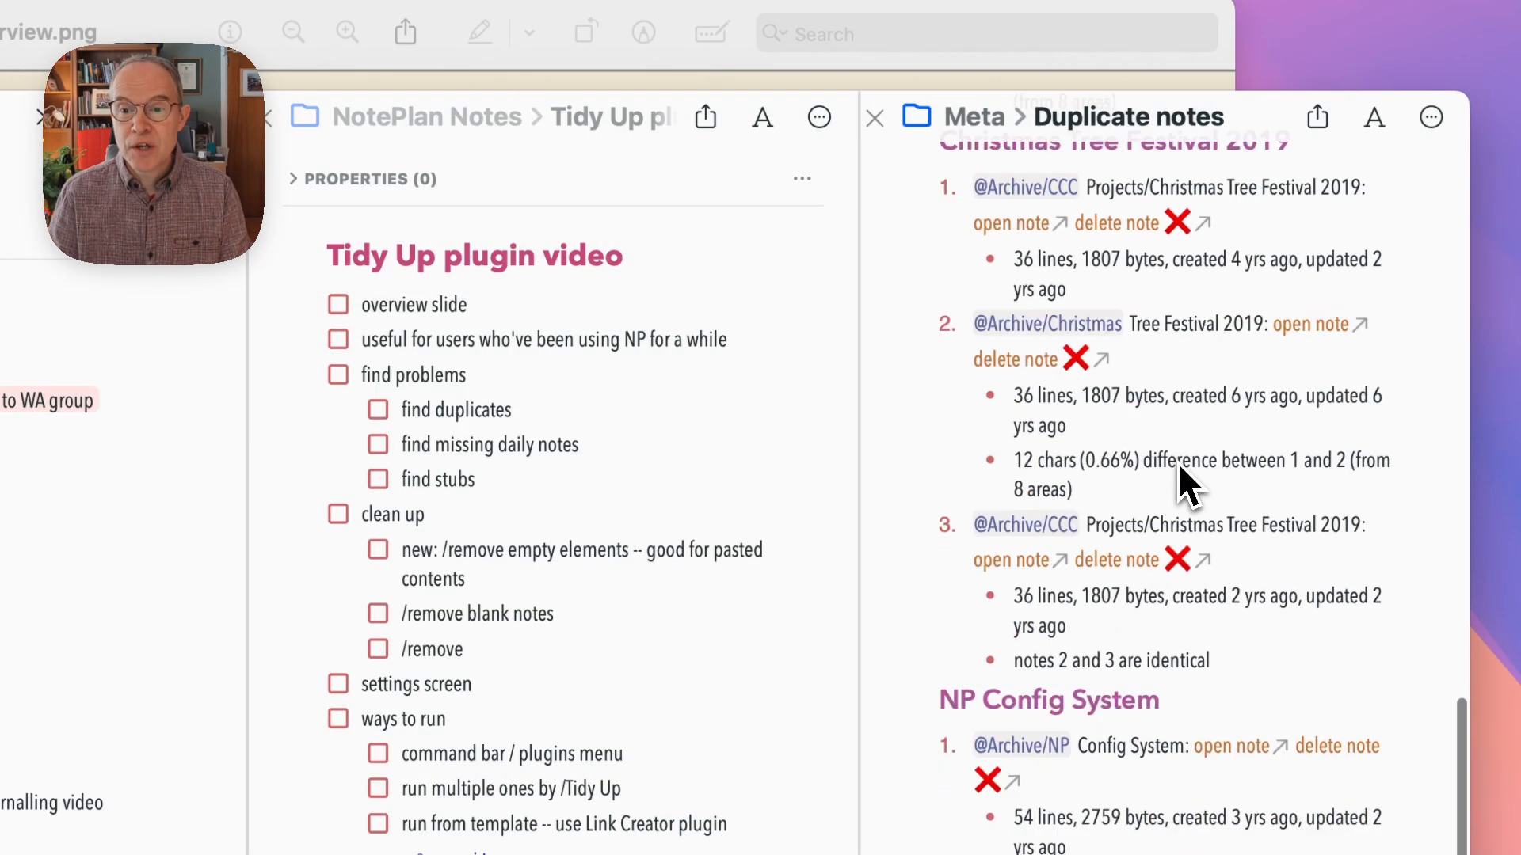
scroll(1185, 480, "up", 20)
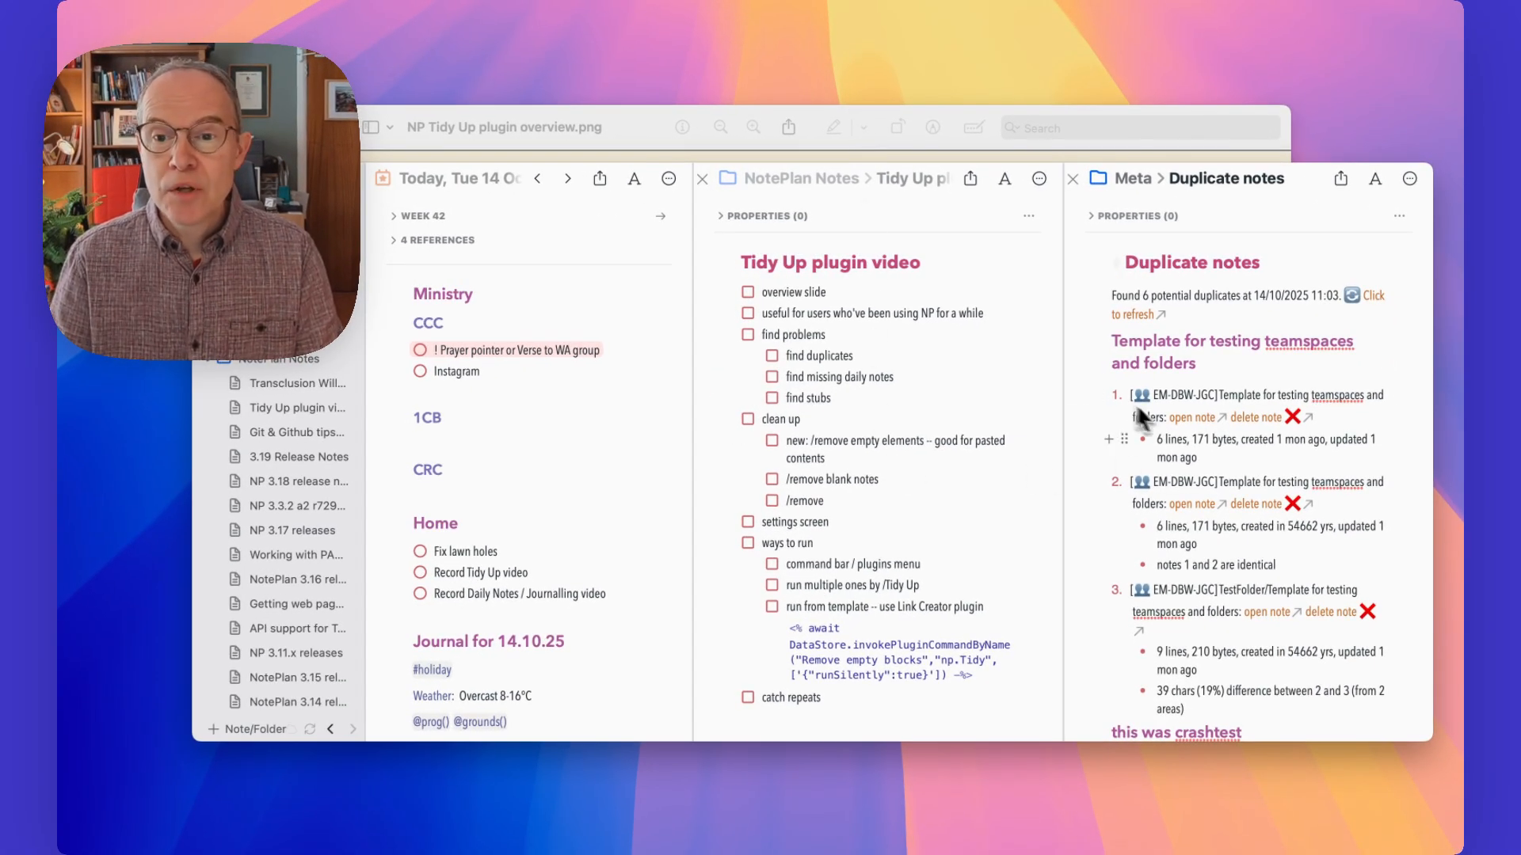
Run the Tidy Up command List missing daily notes and dismiss its result message
left_click(1195, 394)
type("/")
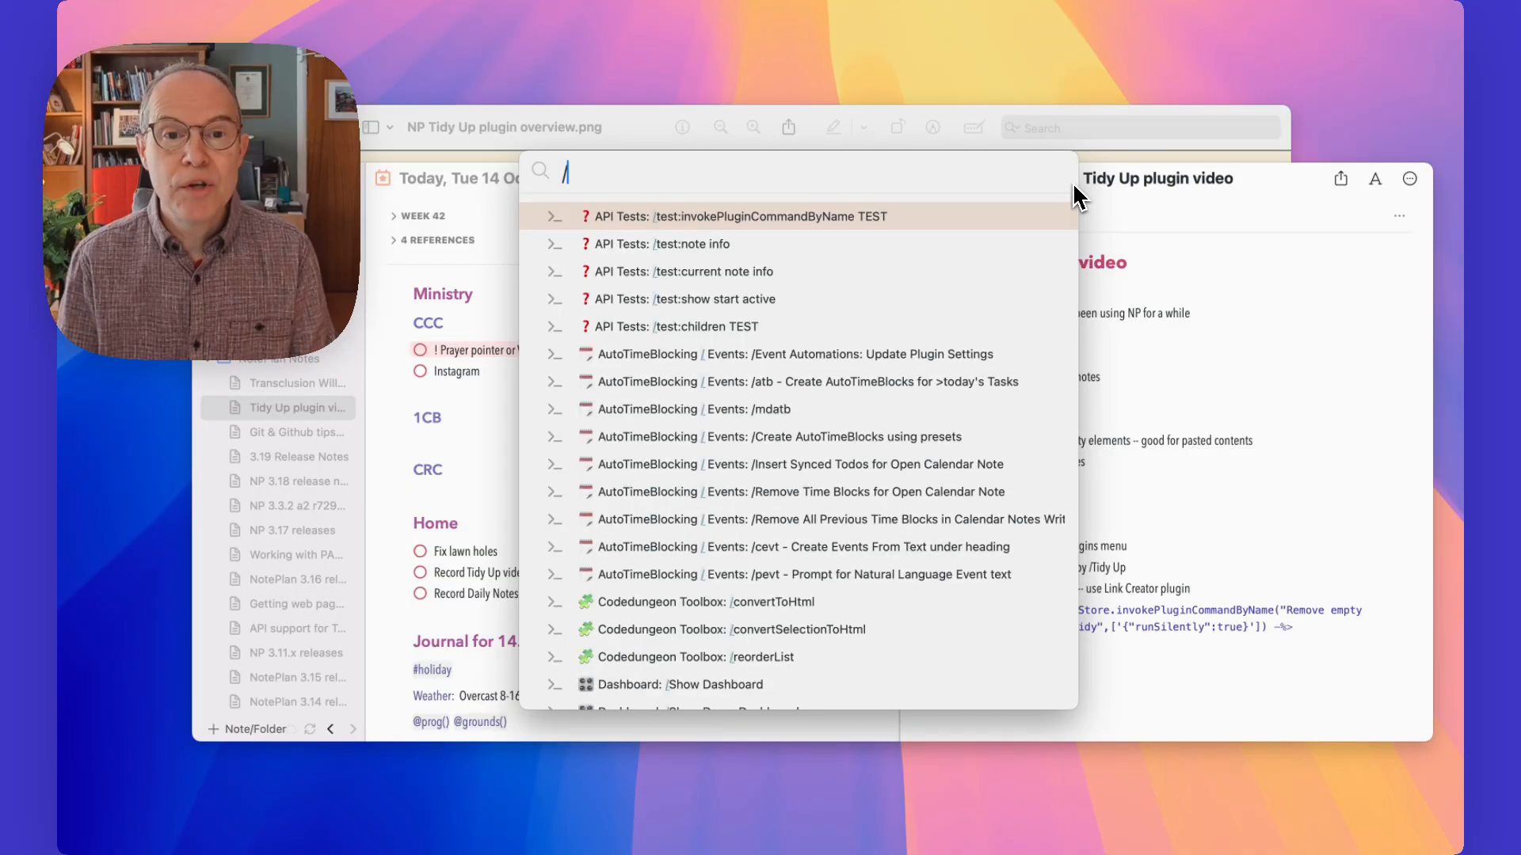
type("tidy")
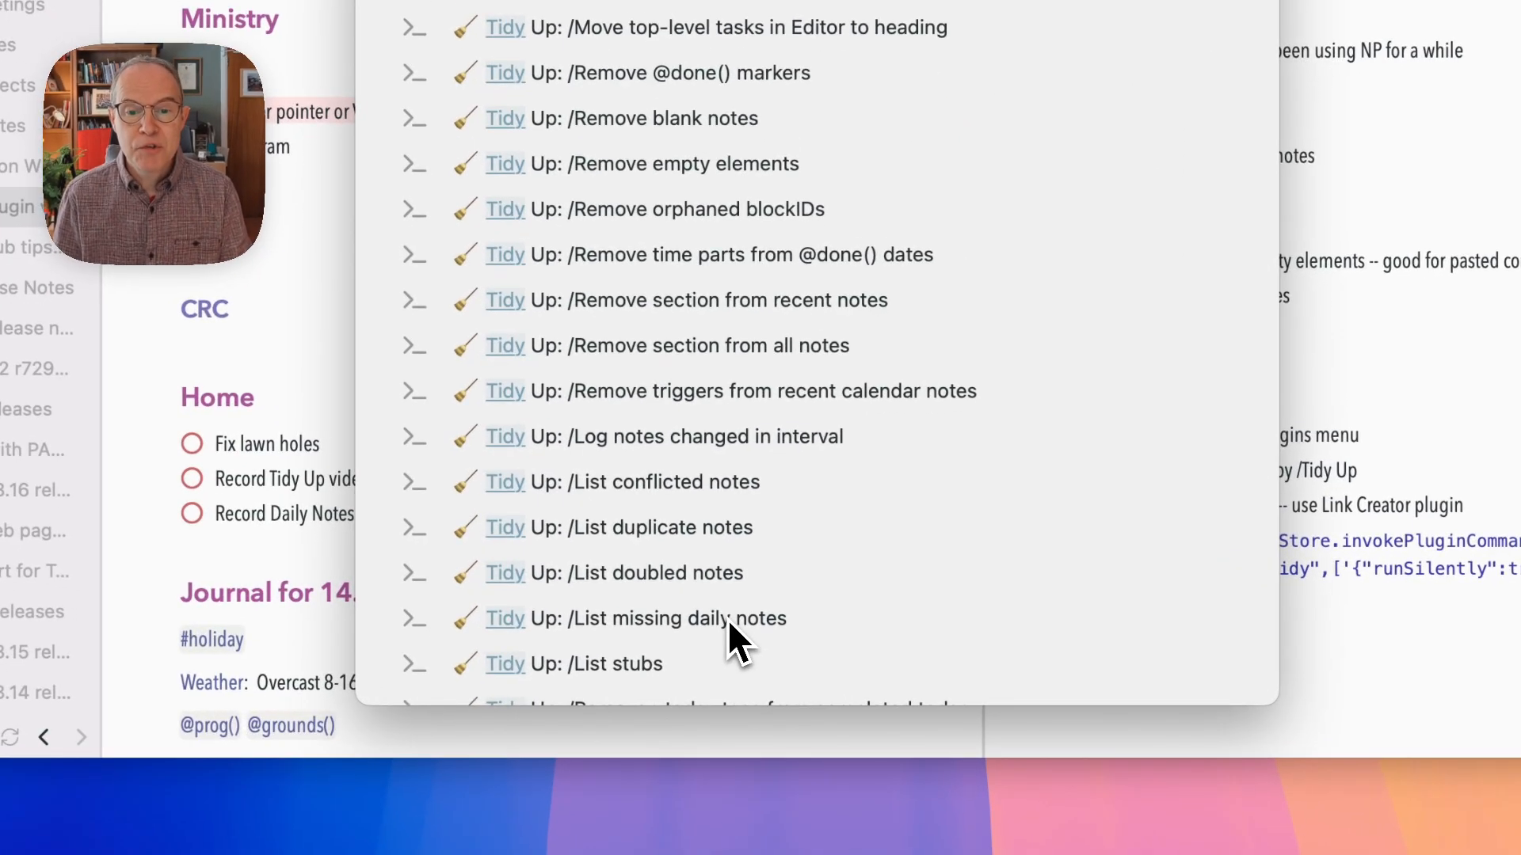
left_click(726, 617)
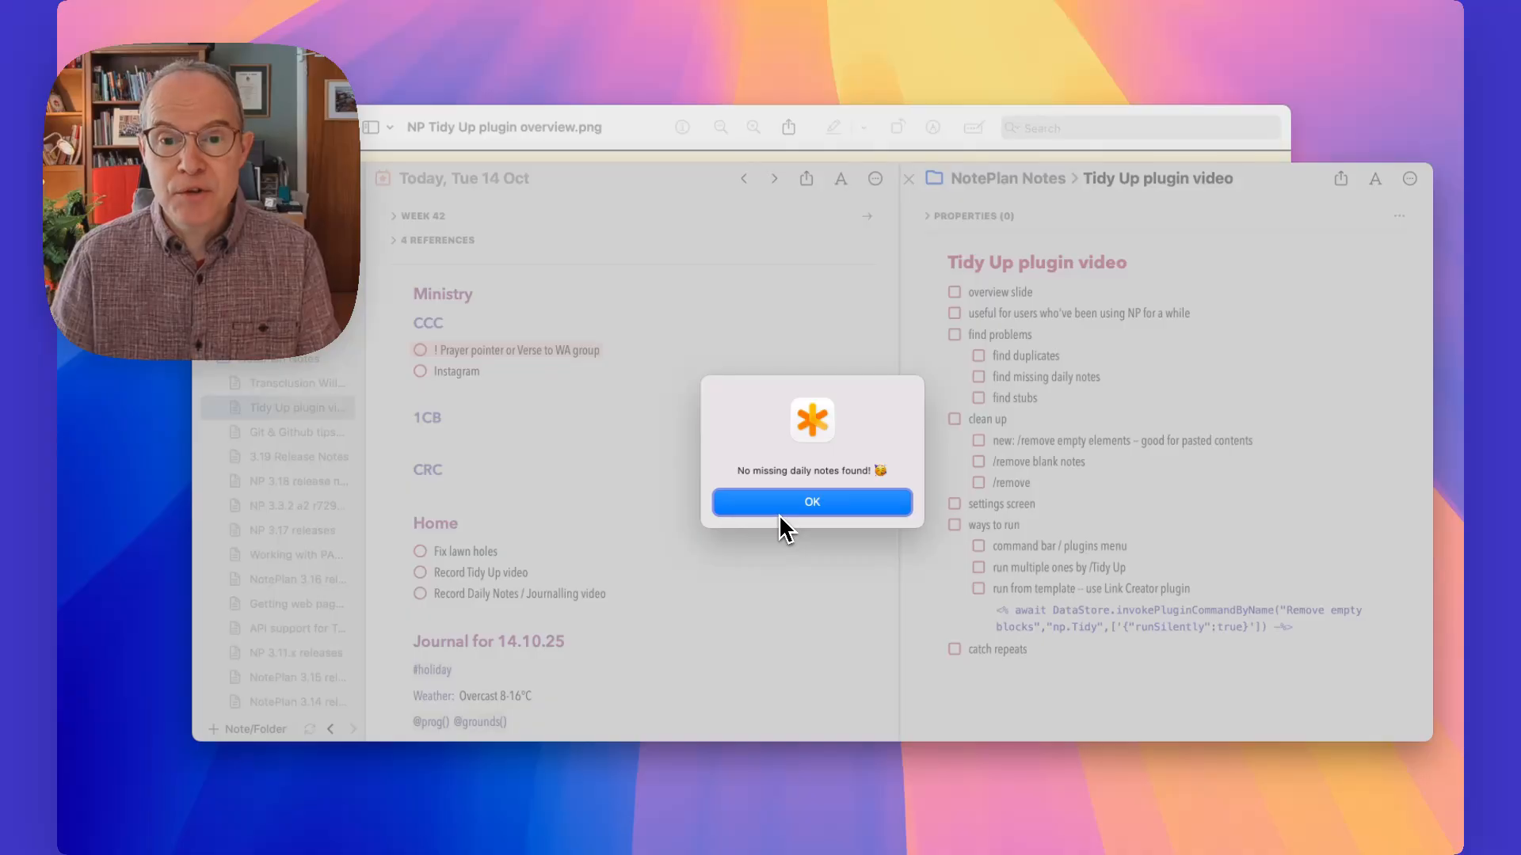
left_click(780, 513)
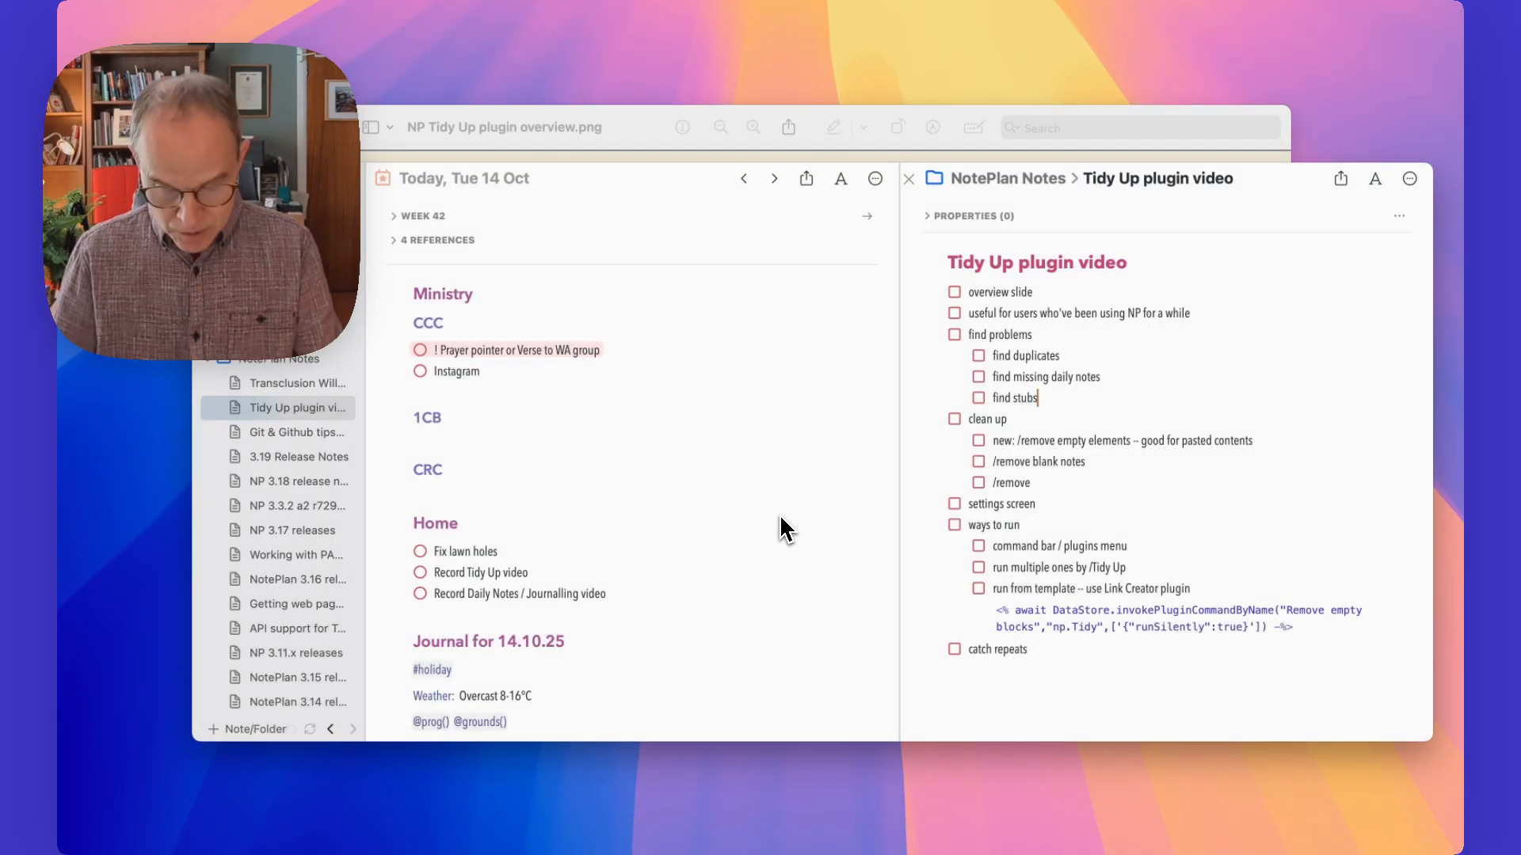
Search the commands for "/tidy" and run List stubs to report broken wikilinks
key("super+j")
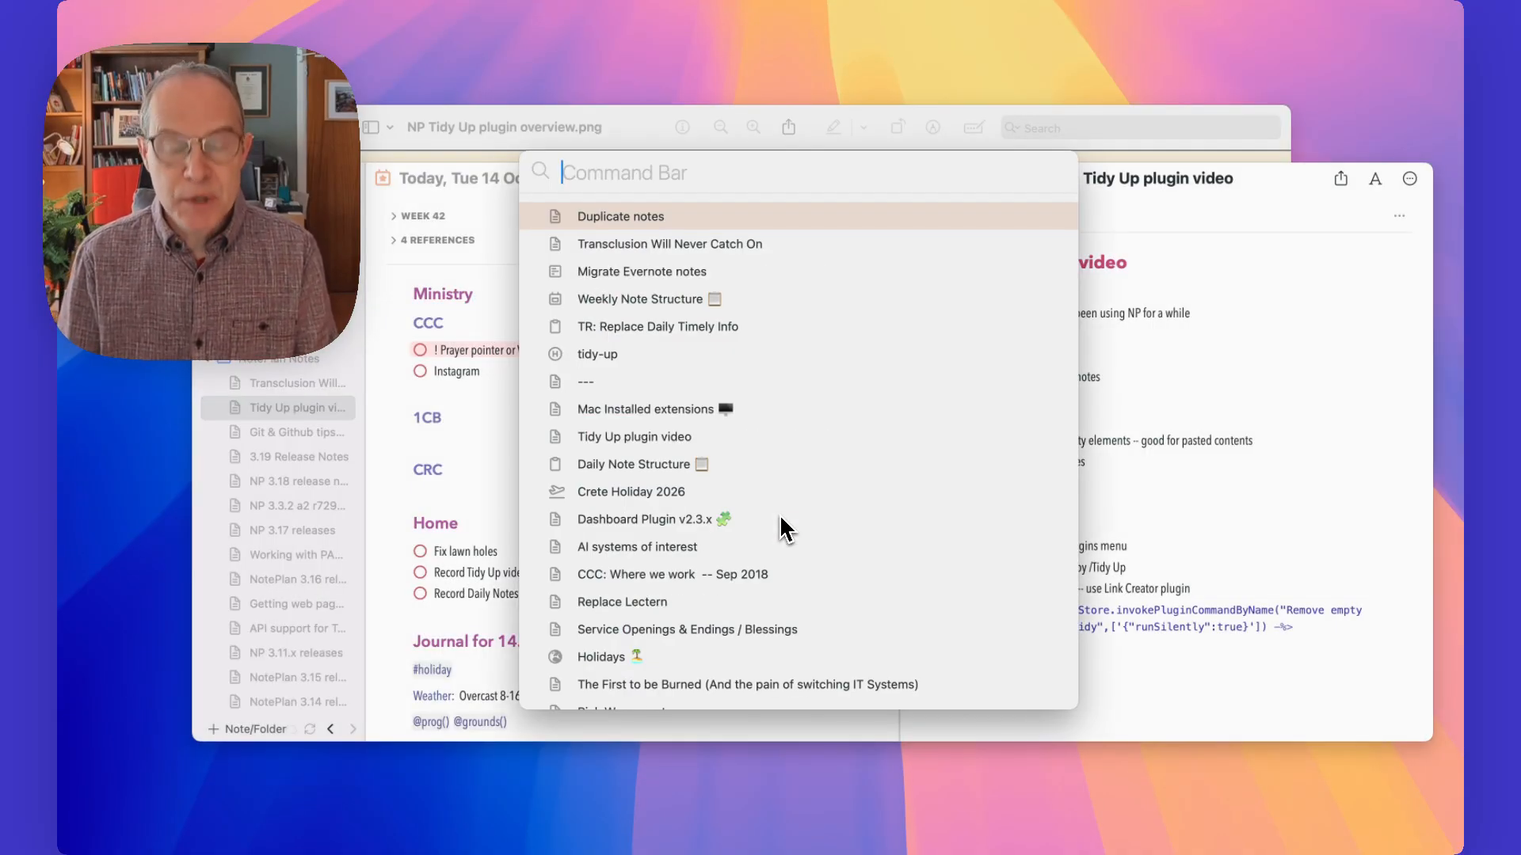
type("/tidy")
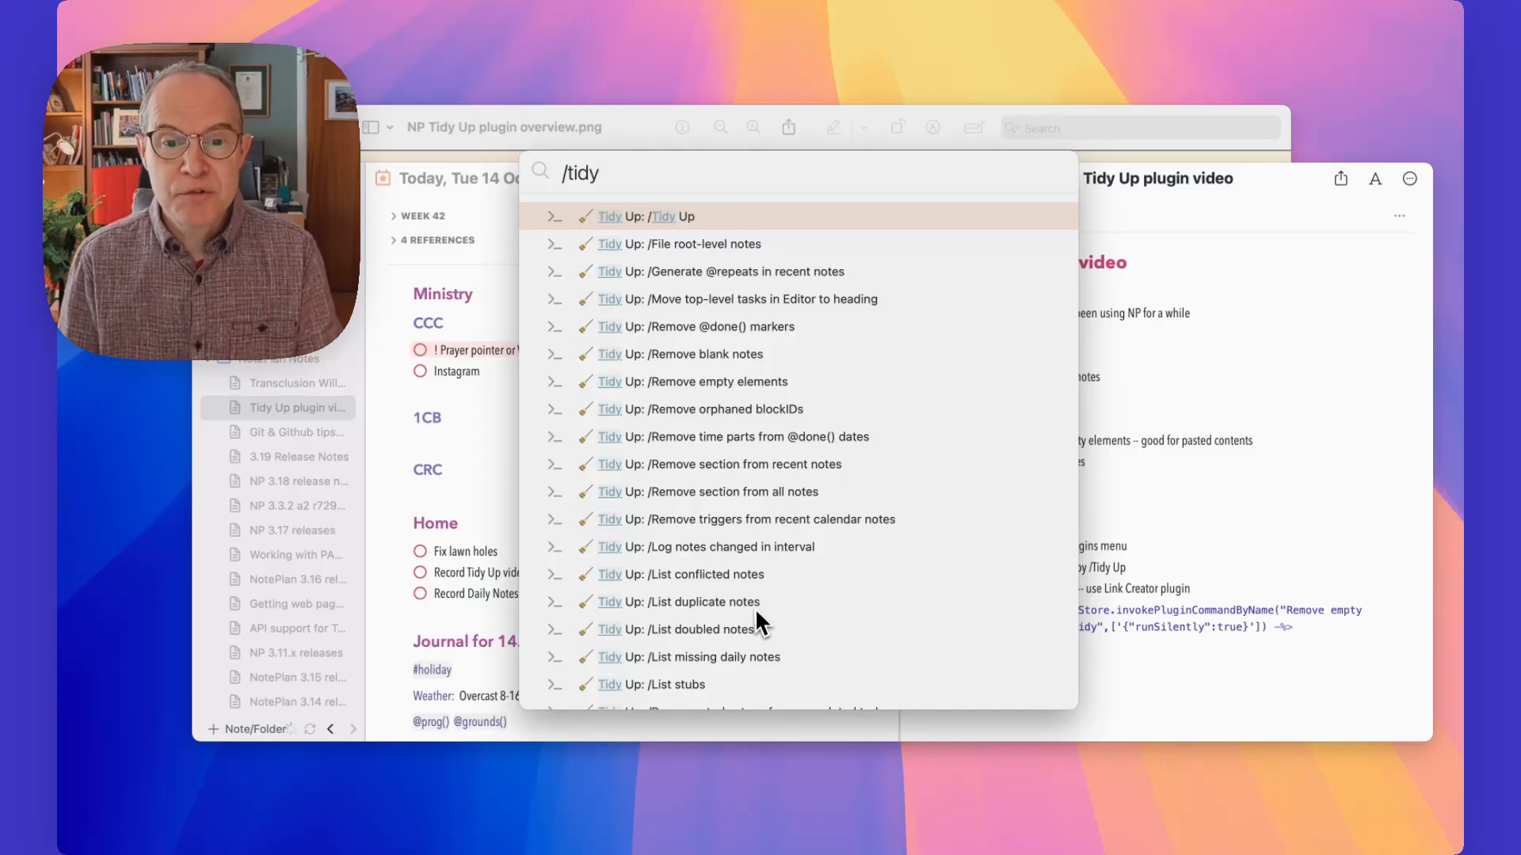
left_click(690, 686)
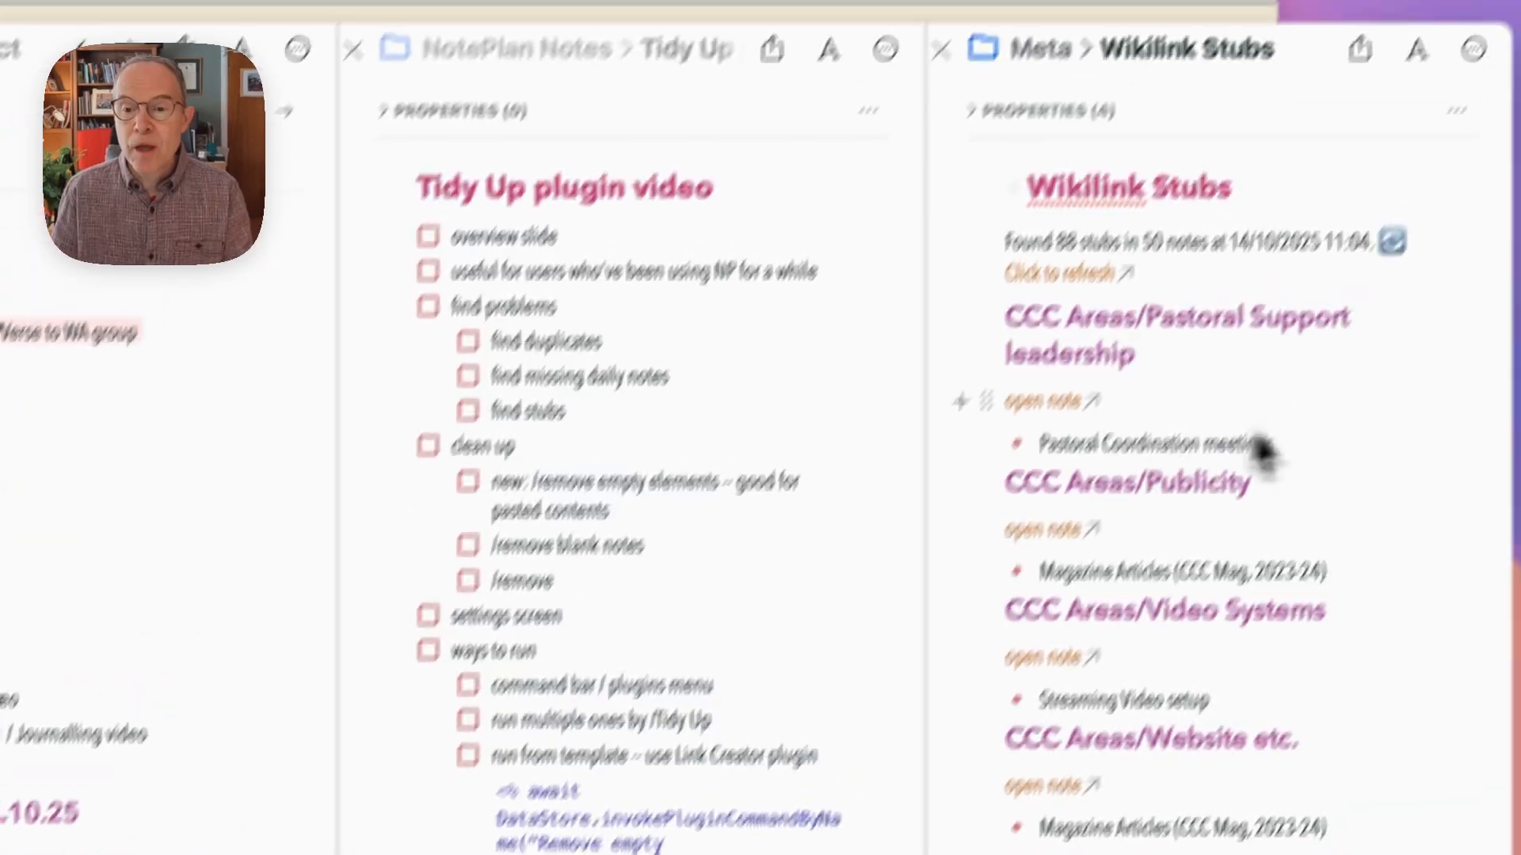
Review the Wikilink Stubs report, open its Advent Resources + ideas note in a widened window, read through it and close it
scroll(1307, 417, "down", 5)
scroll(1307, 469, "down", 20)
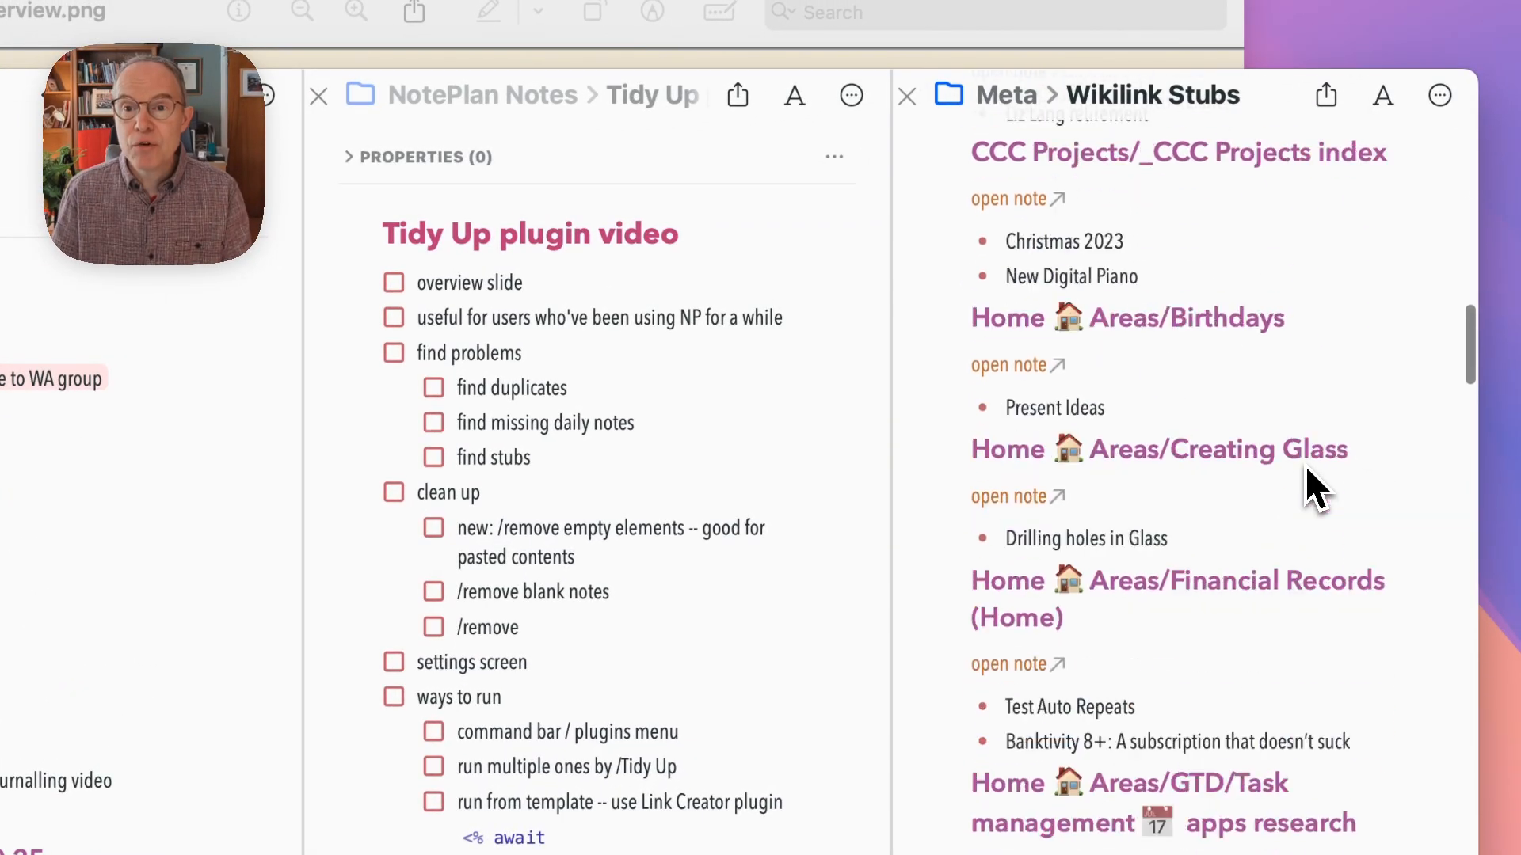
scroll(1305, 464, "down", 15)
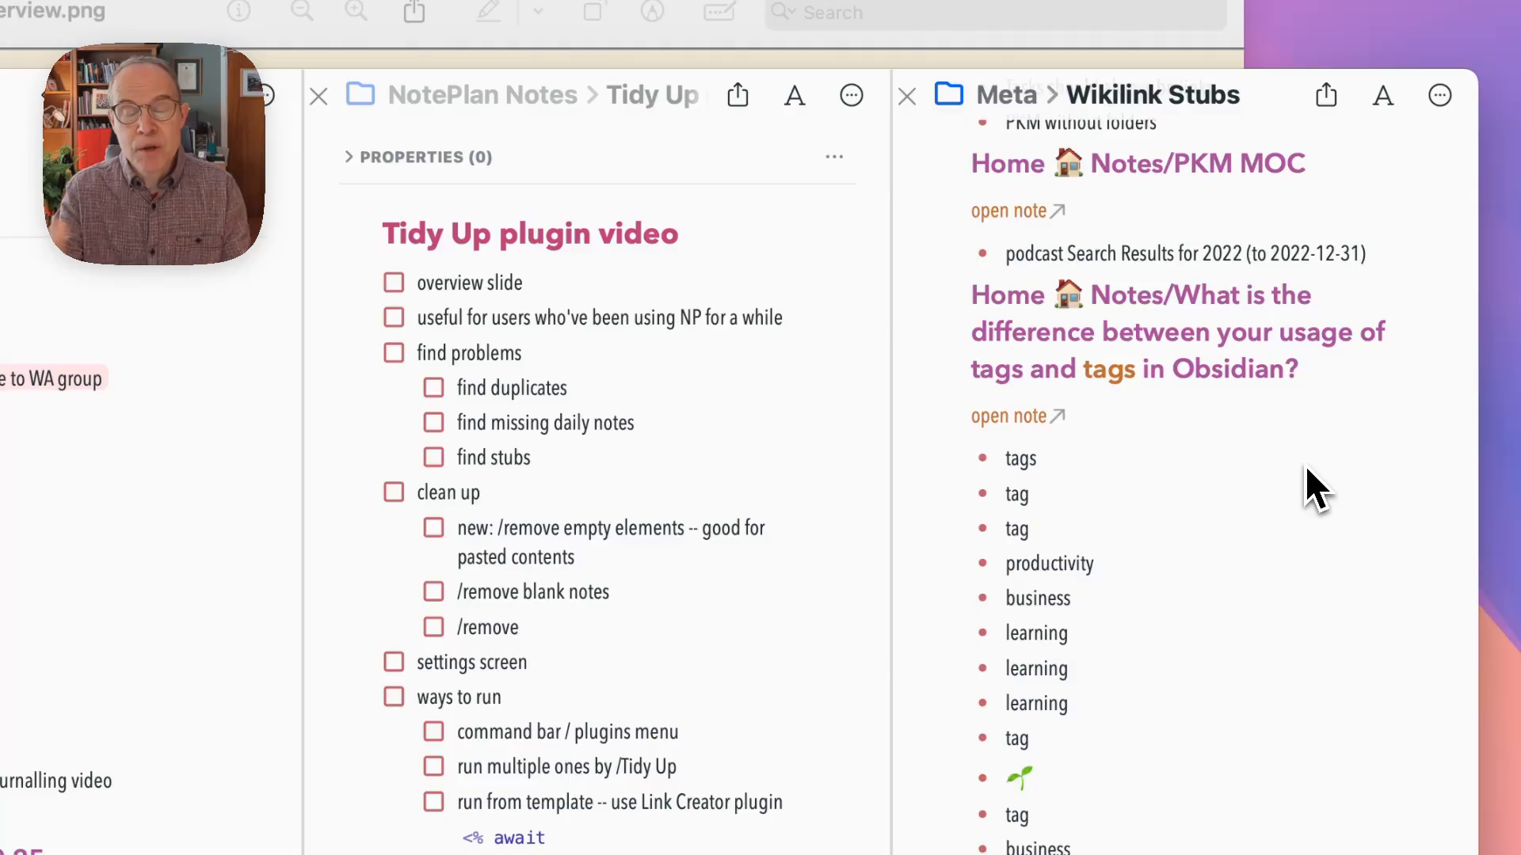
scroll(1305, 464, "down", 20)
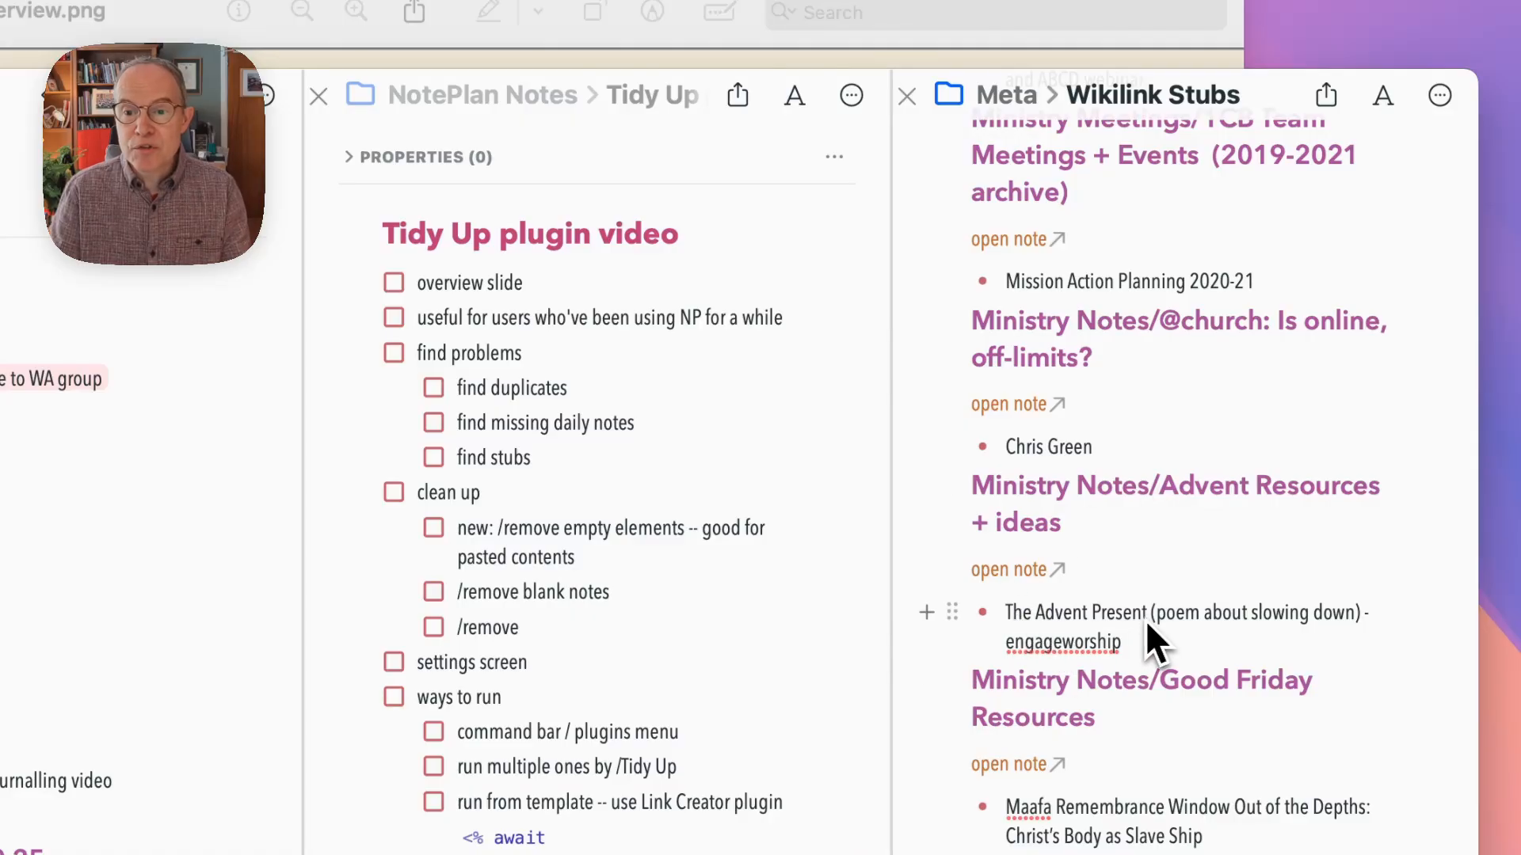
left_click(1009, 579)
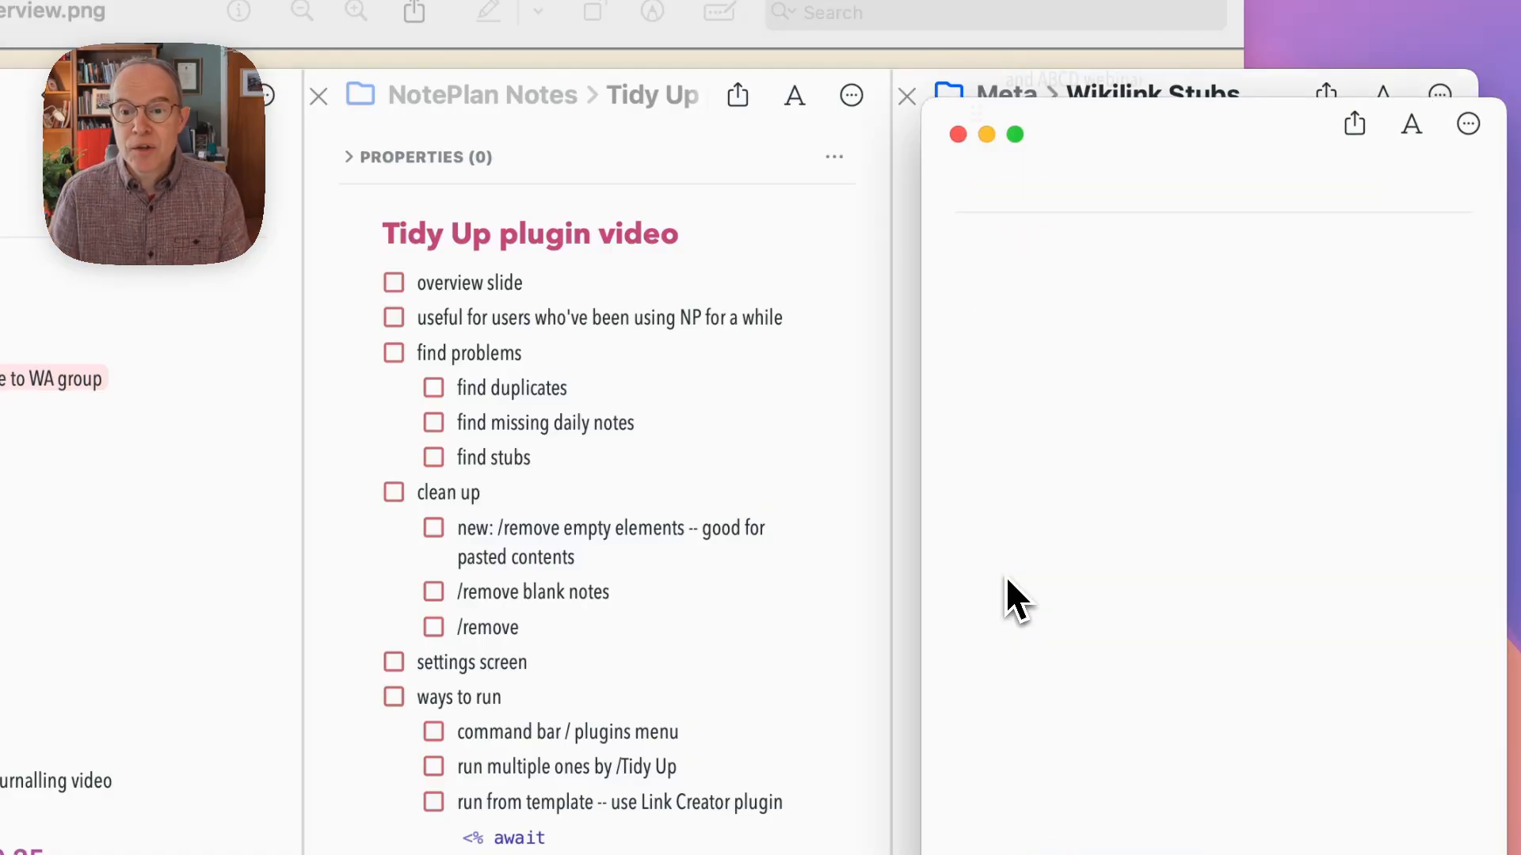
left_click_drag(920, 511, 554, 532)
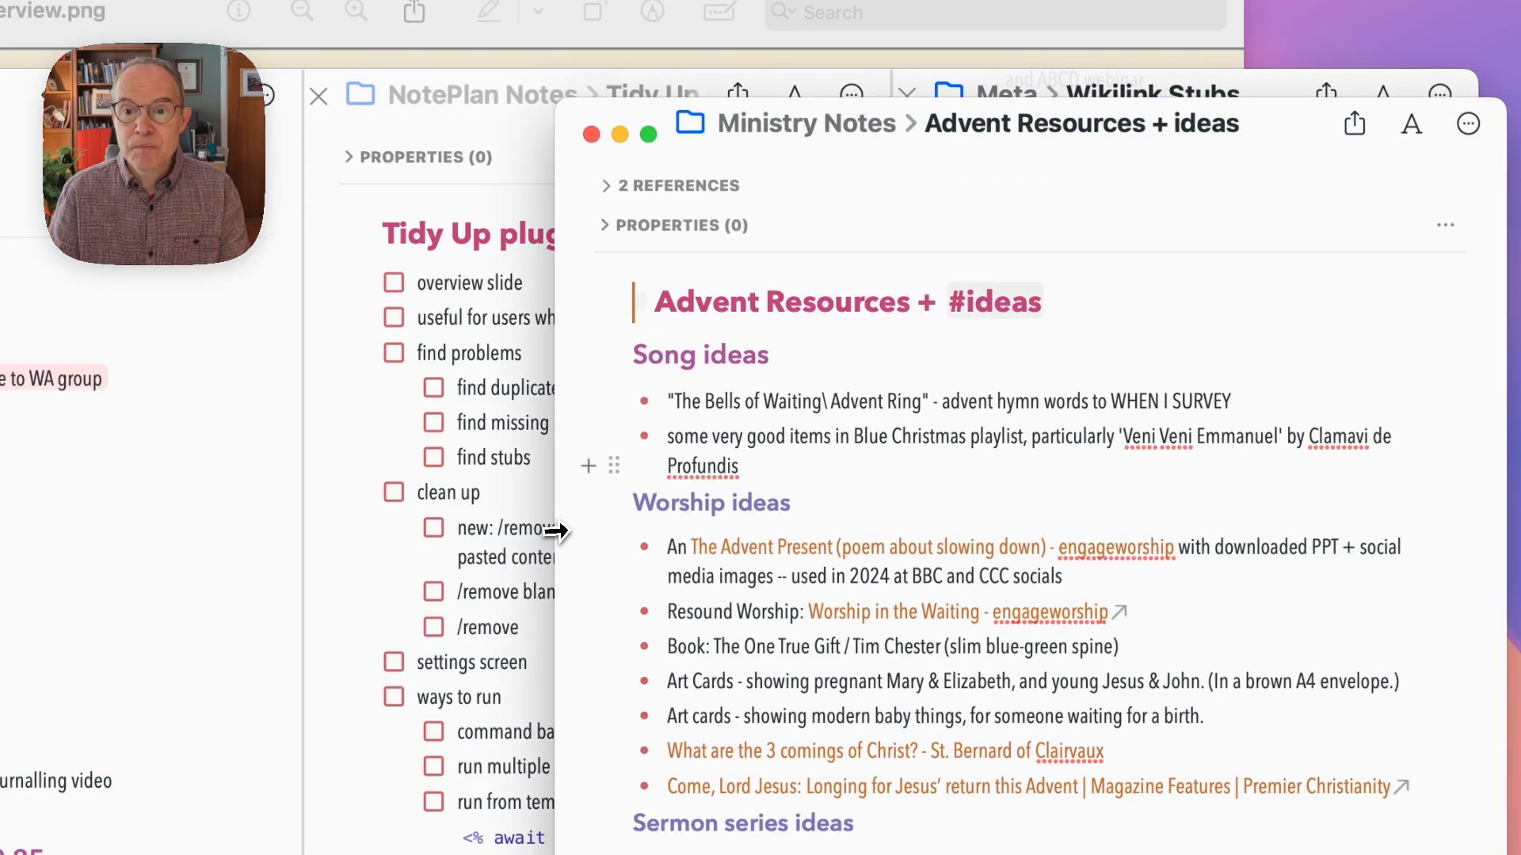
scroll(1080, 544, "down", 15)
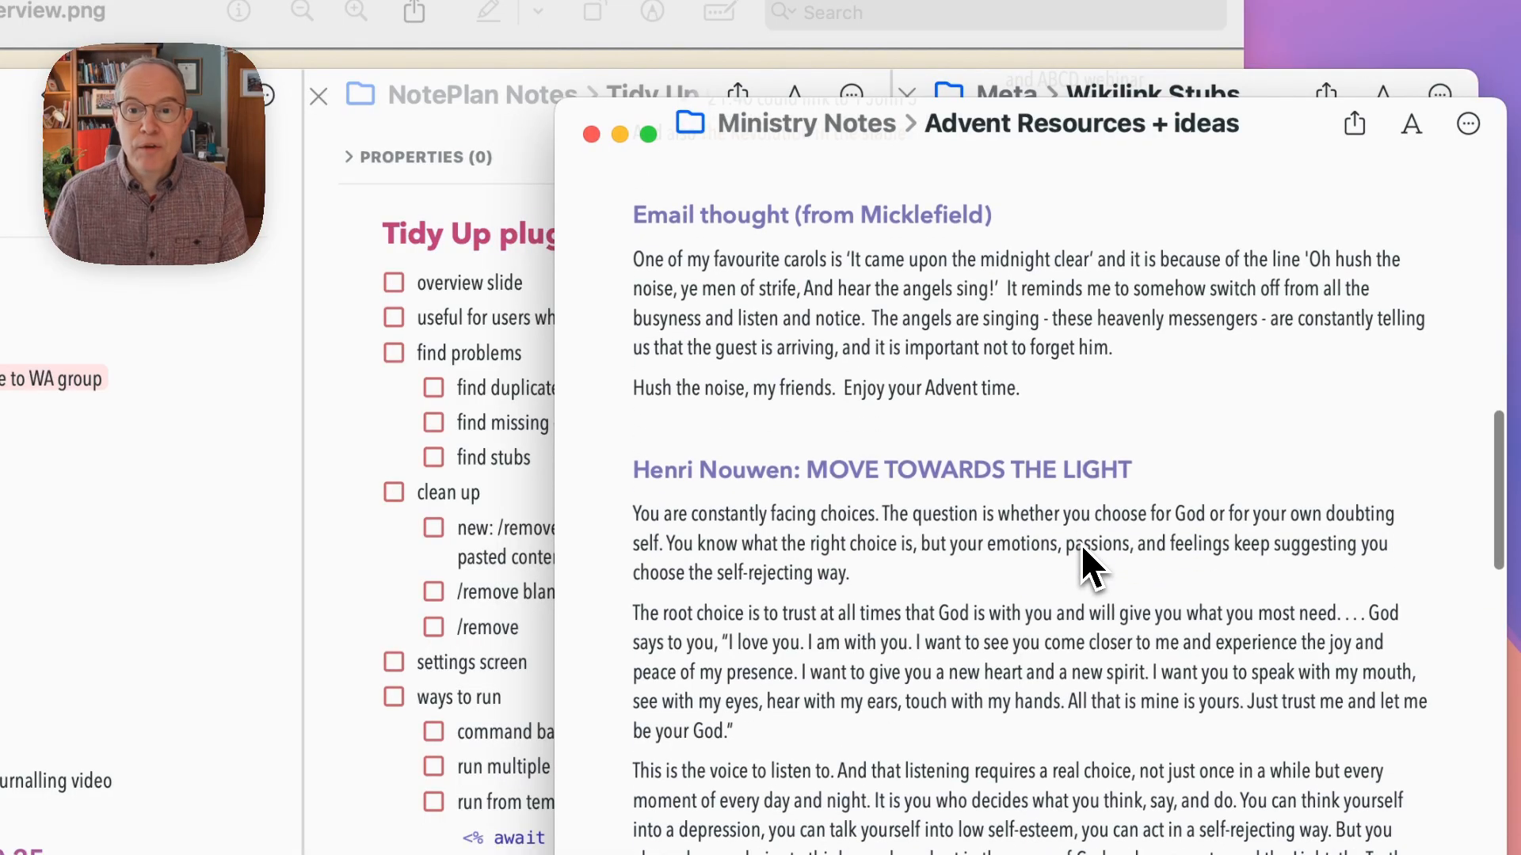
scroll(1080, 544, "down", 5)
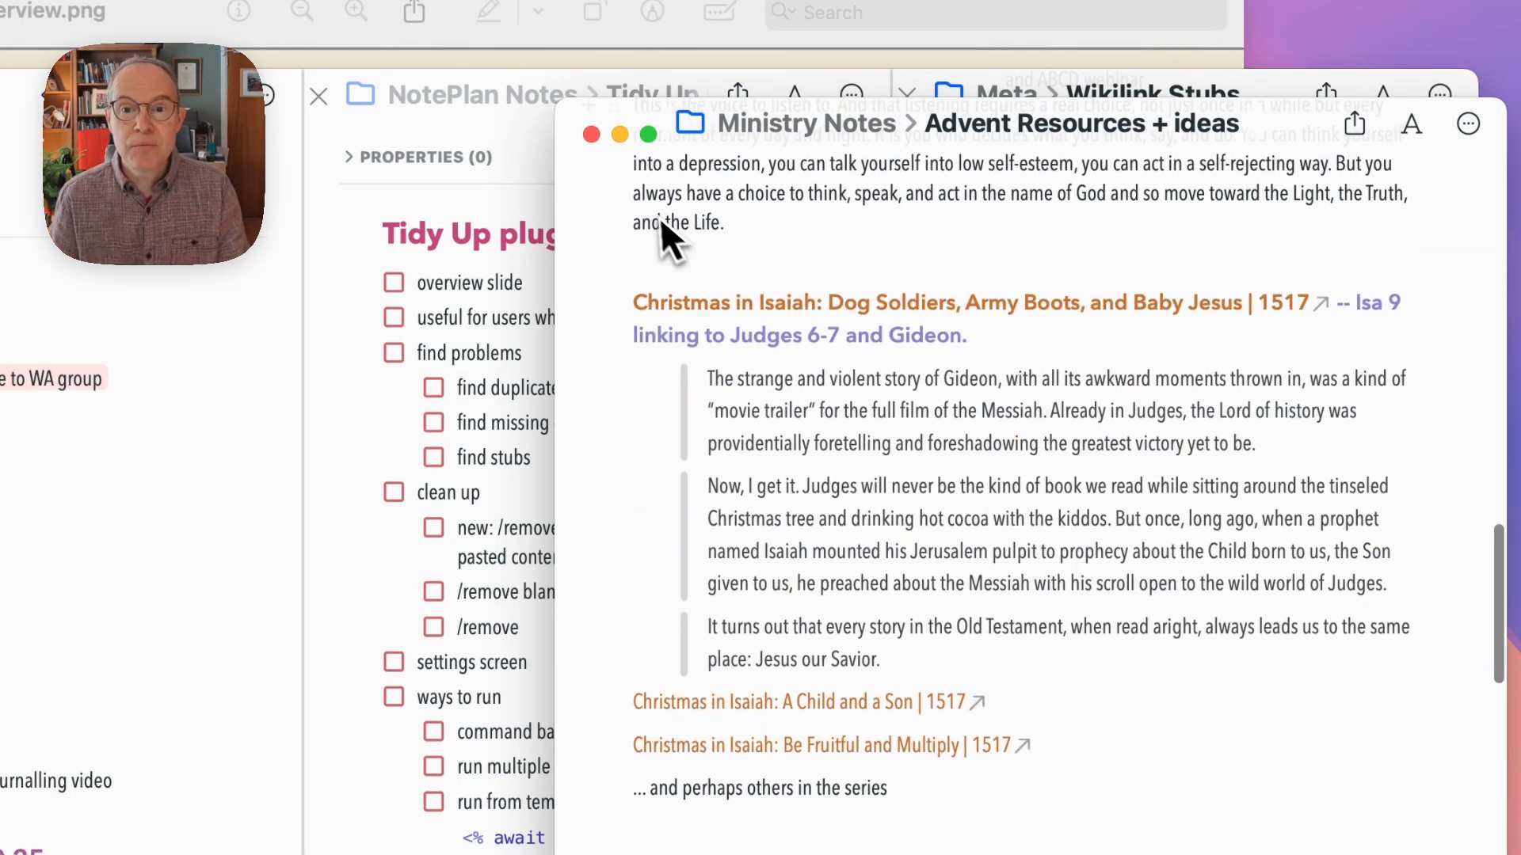
left_click(591, 135)
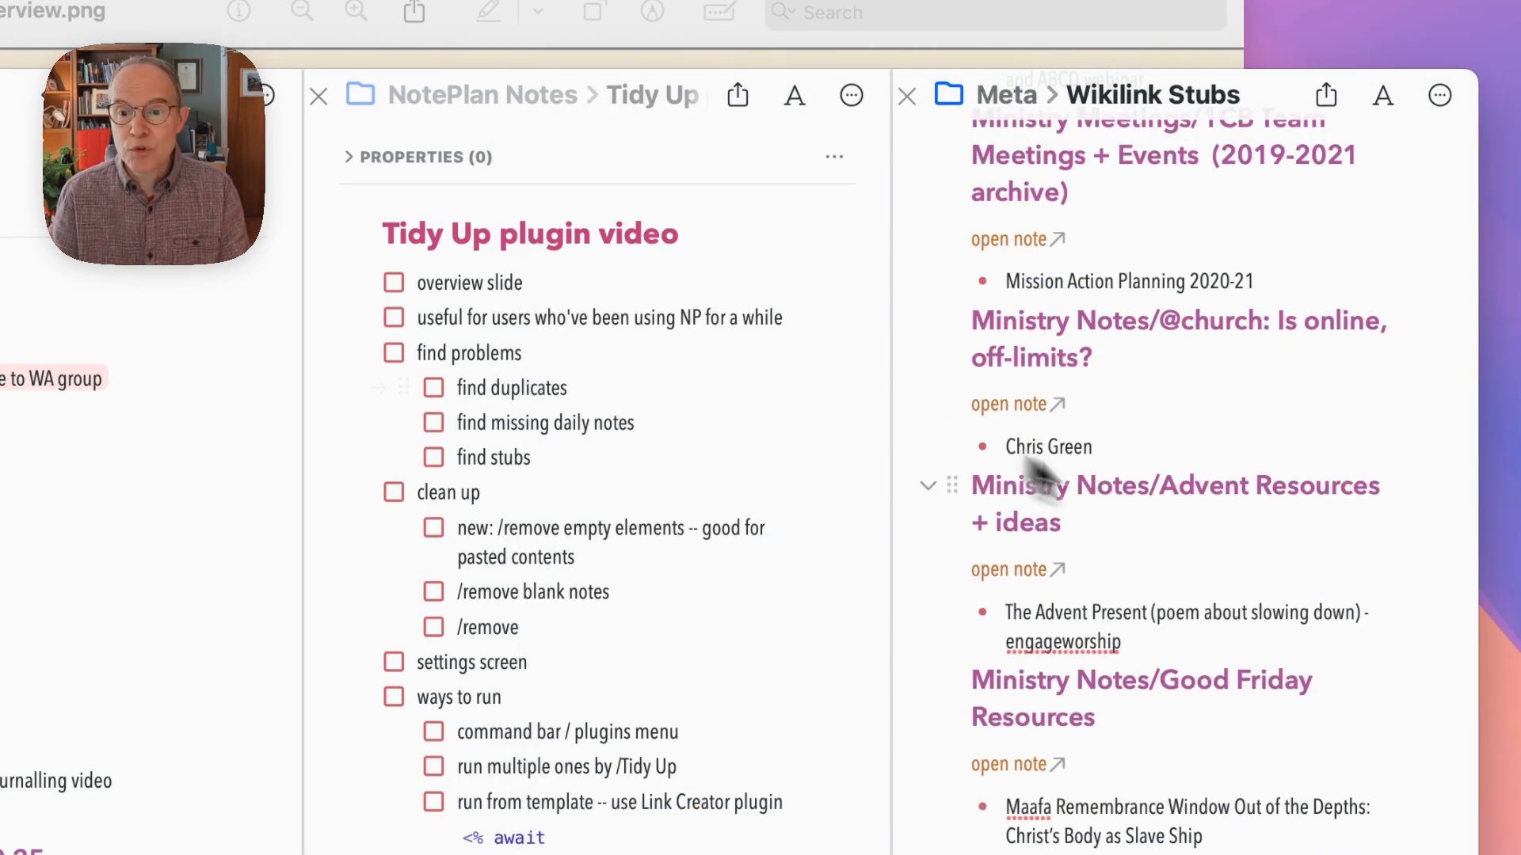
scroll(1179, 507, "up", 20)
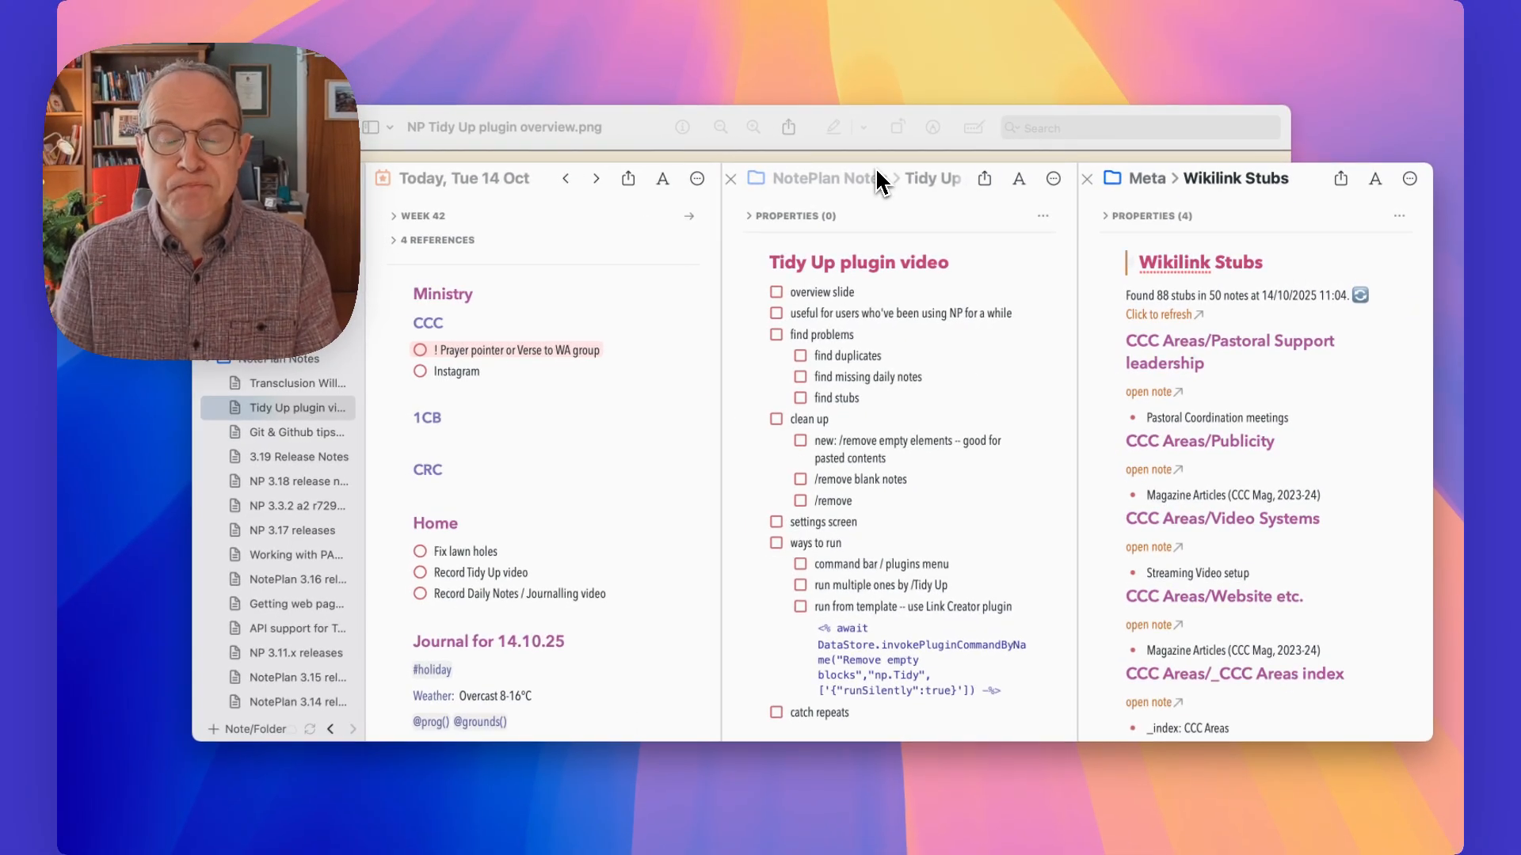
Switch to the Tidy Up plugin overview image to review its Clean up notes section, then return to the NotePlan window
left_click(645, 144)
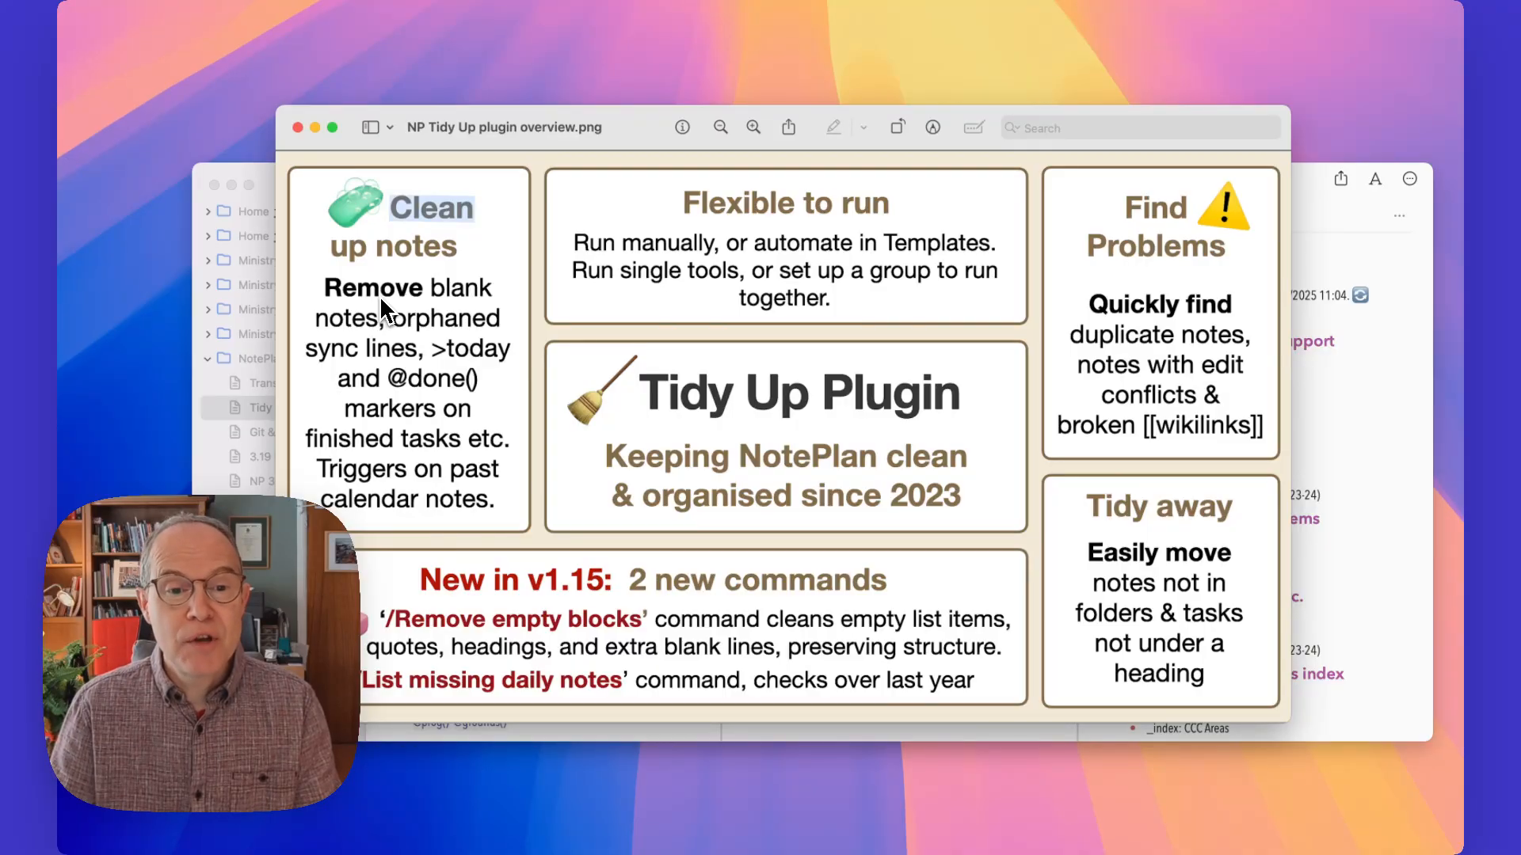
left_click(1306, 187)
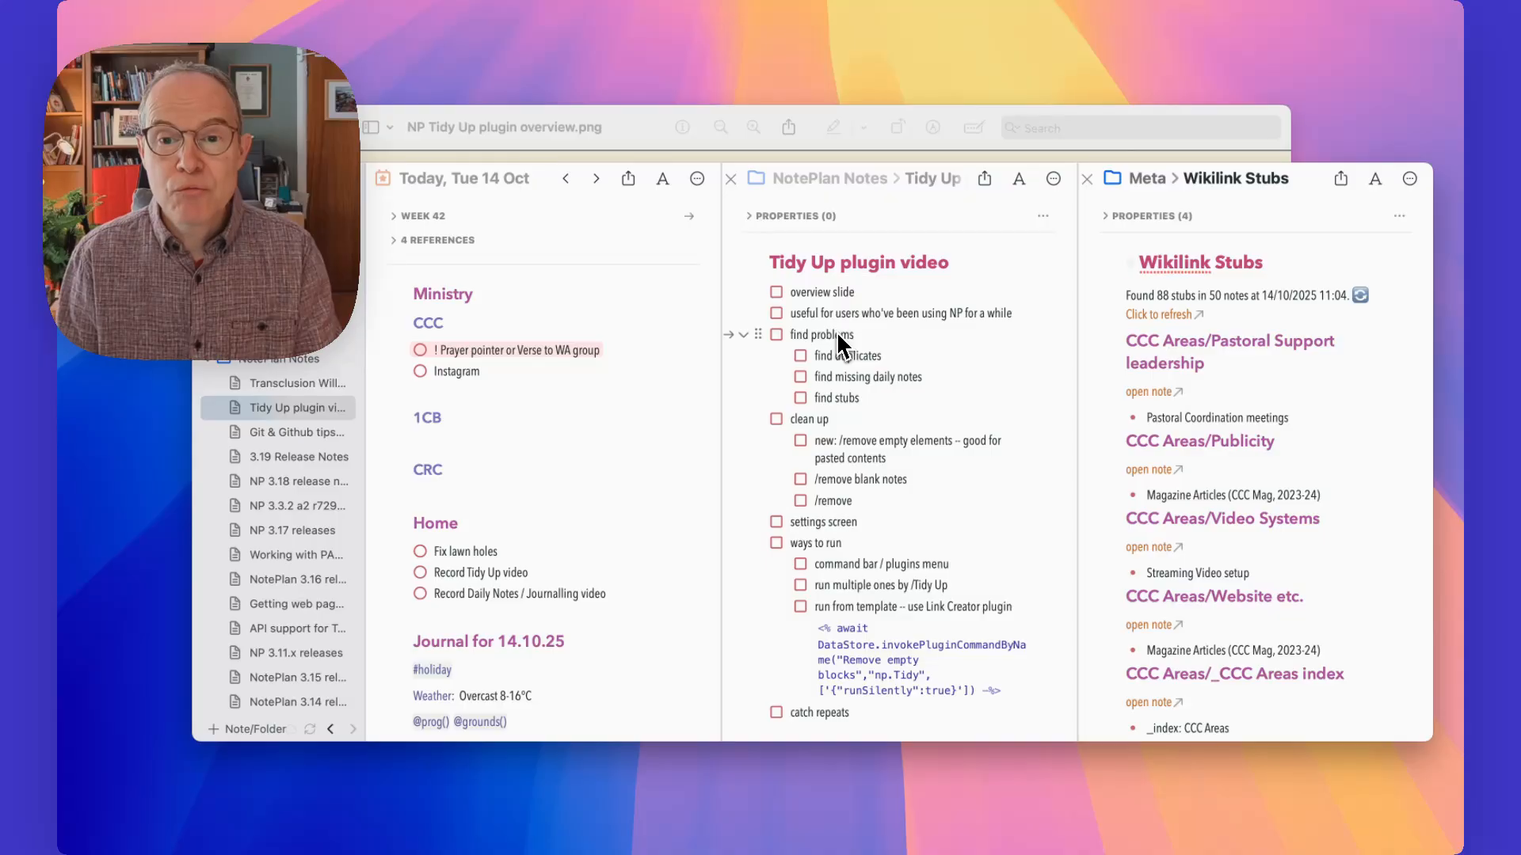
In today's daily note, delete both tasks under the CCC heading and add extra blank lines above the Journal heading
left_click(539, 427)
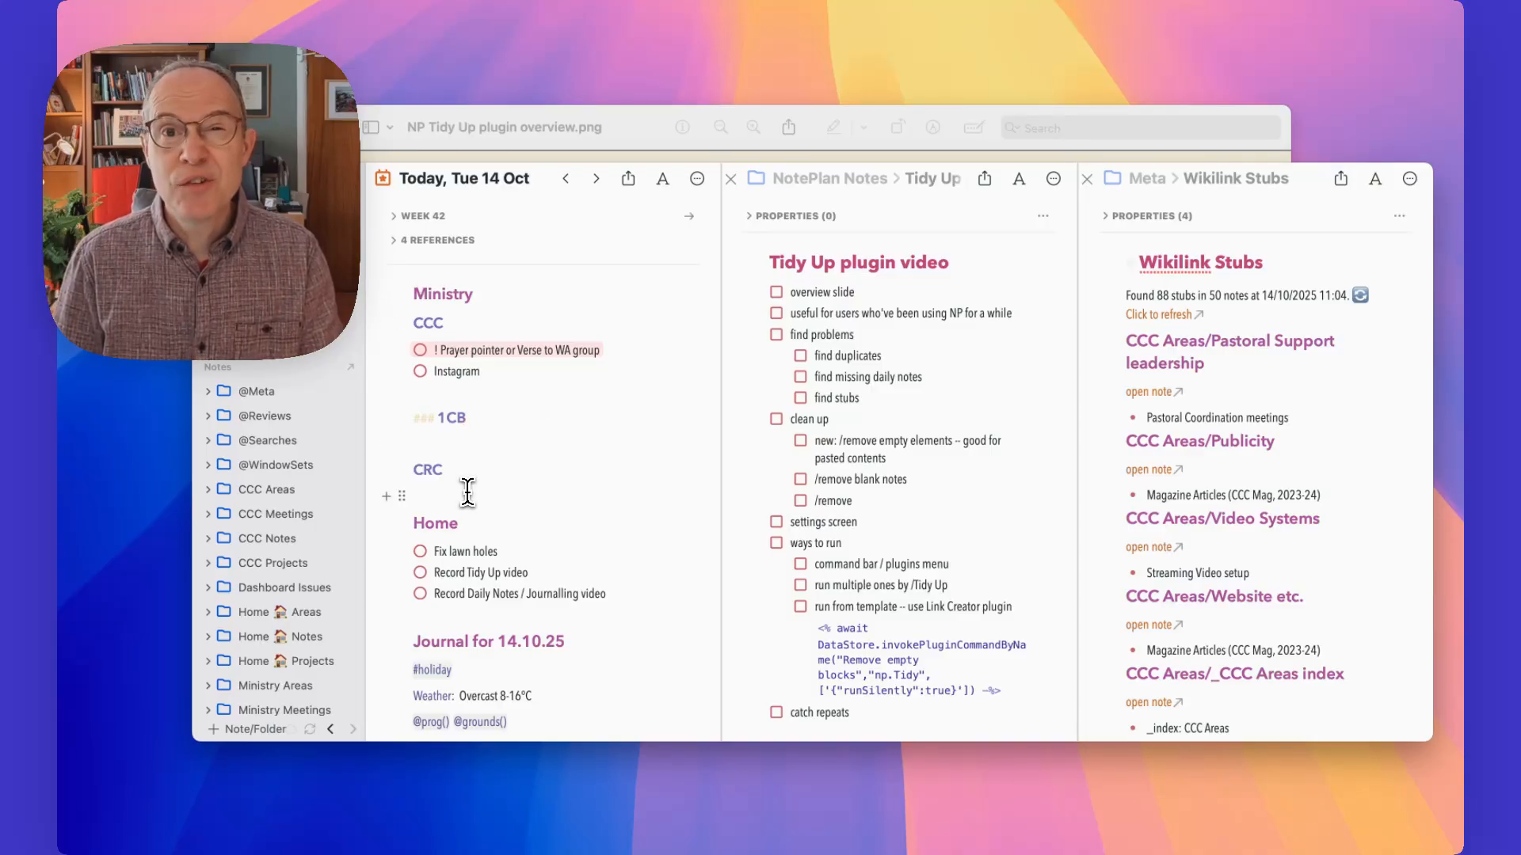
left_click_drag(498, 372, 371, 345)
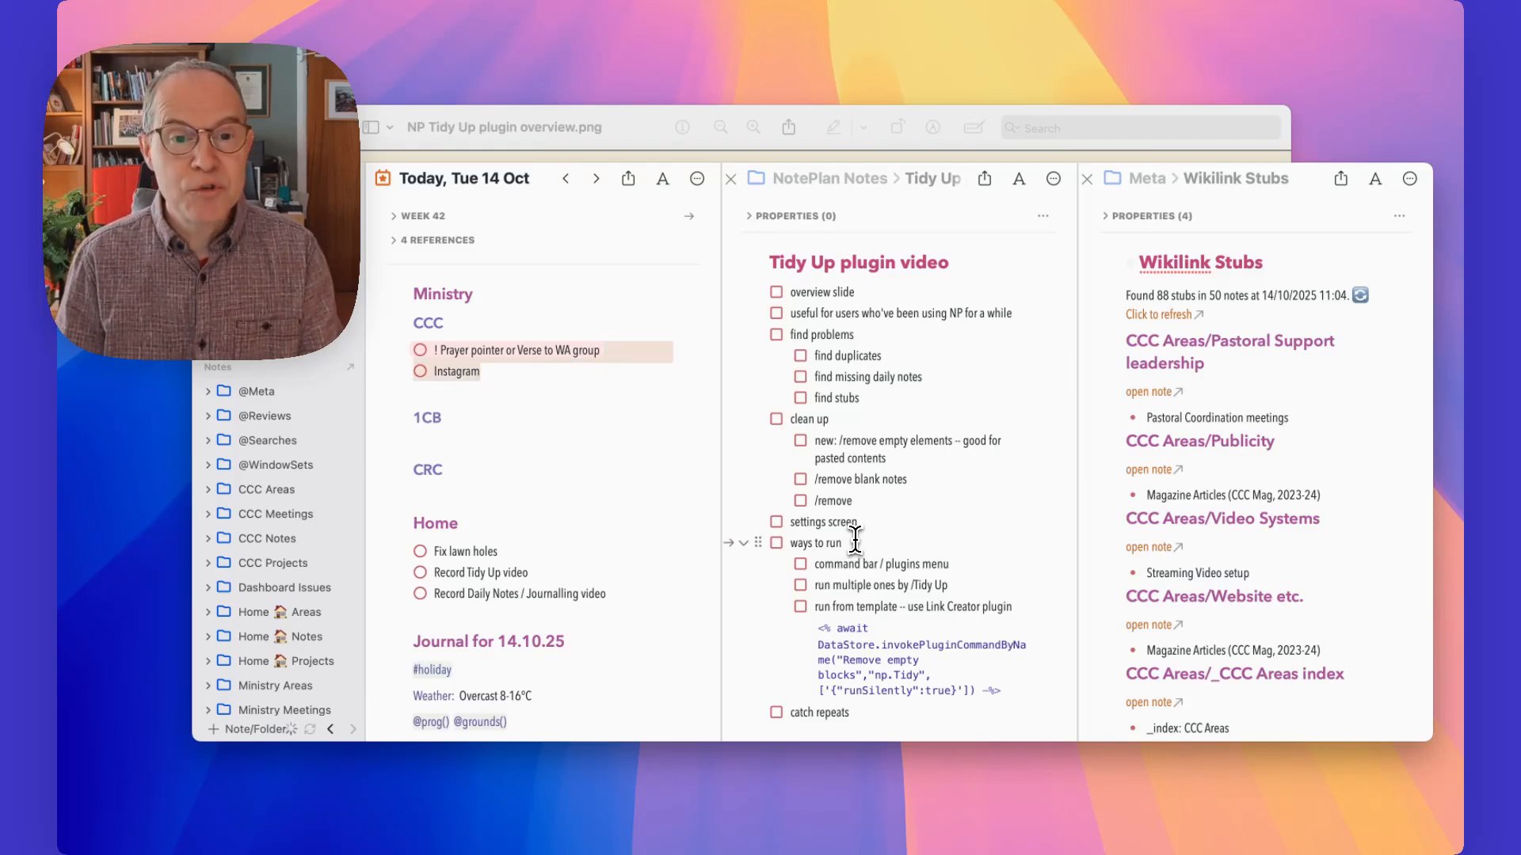
key("BackSpace")
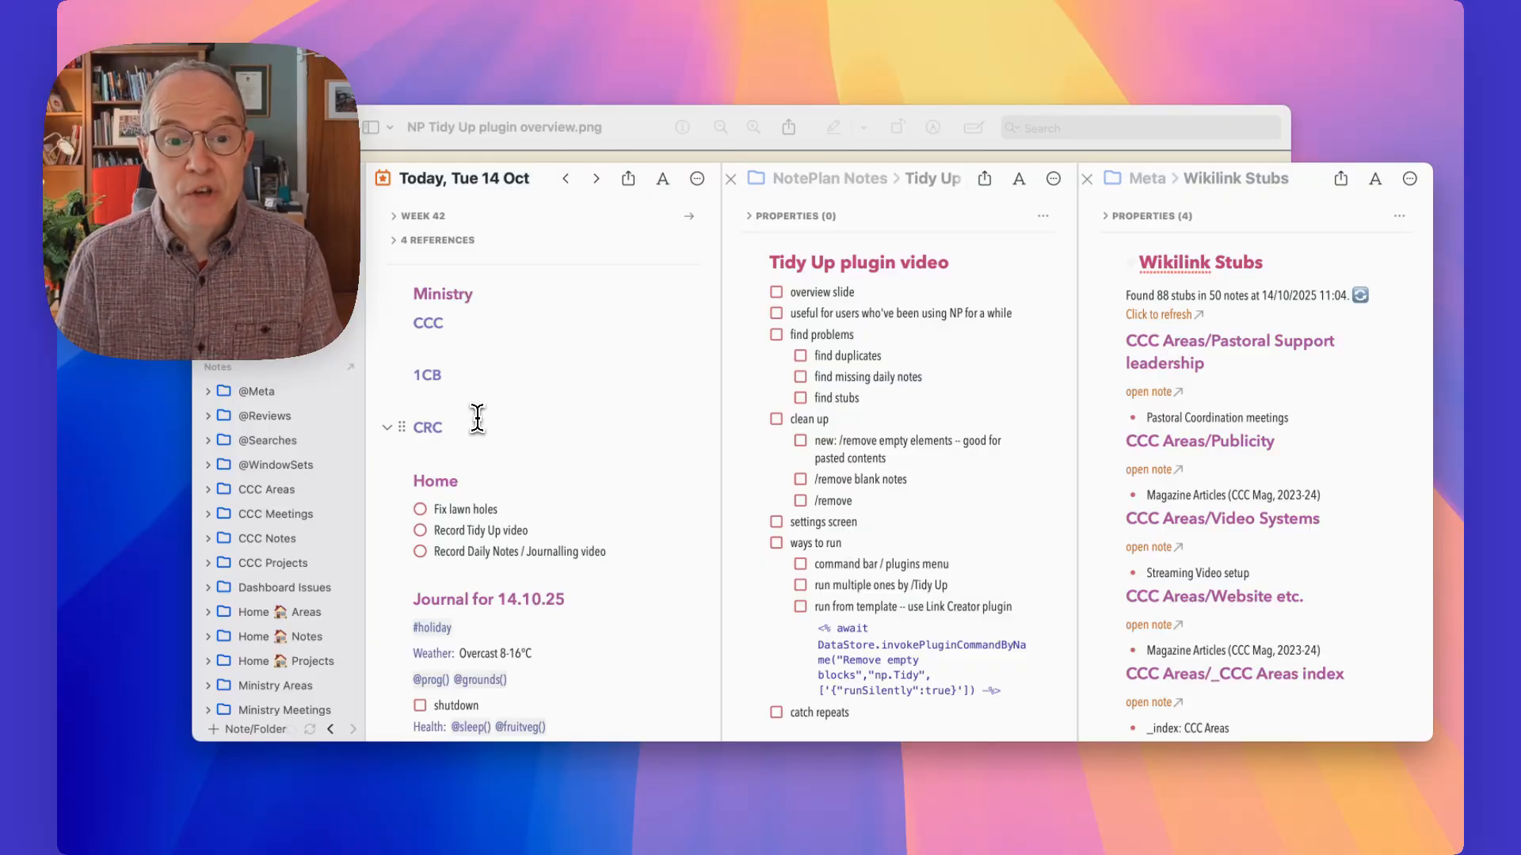
scroll(502, 453, "down", 3)
left_click(513, 473)
key("Return")
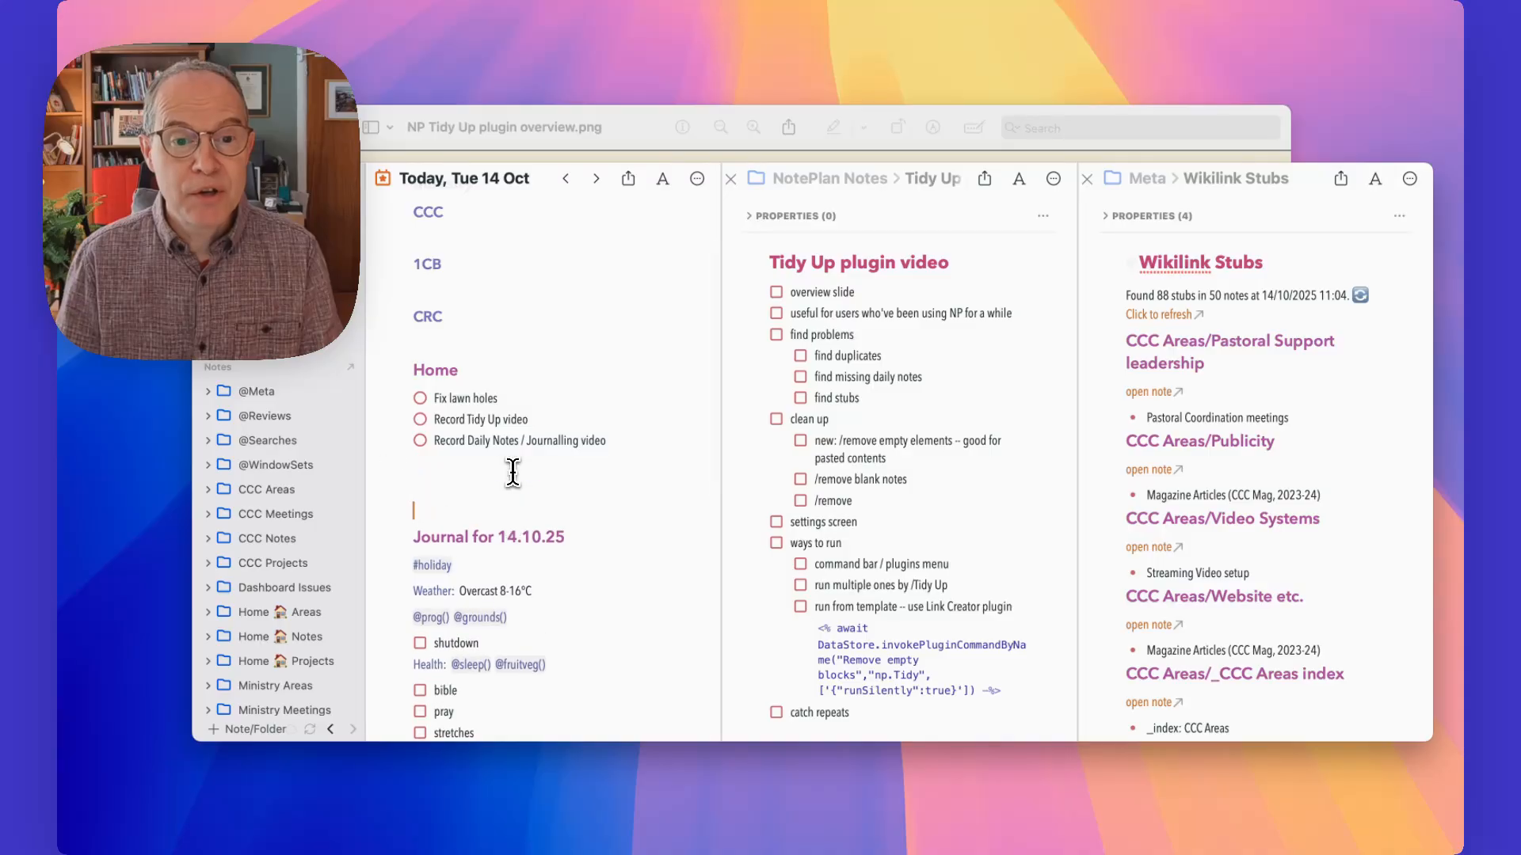
scroll(511, 470, "down", 5)
scroll(513, 468, "up", 7)
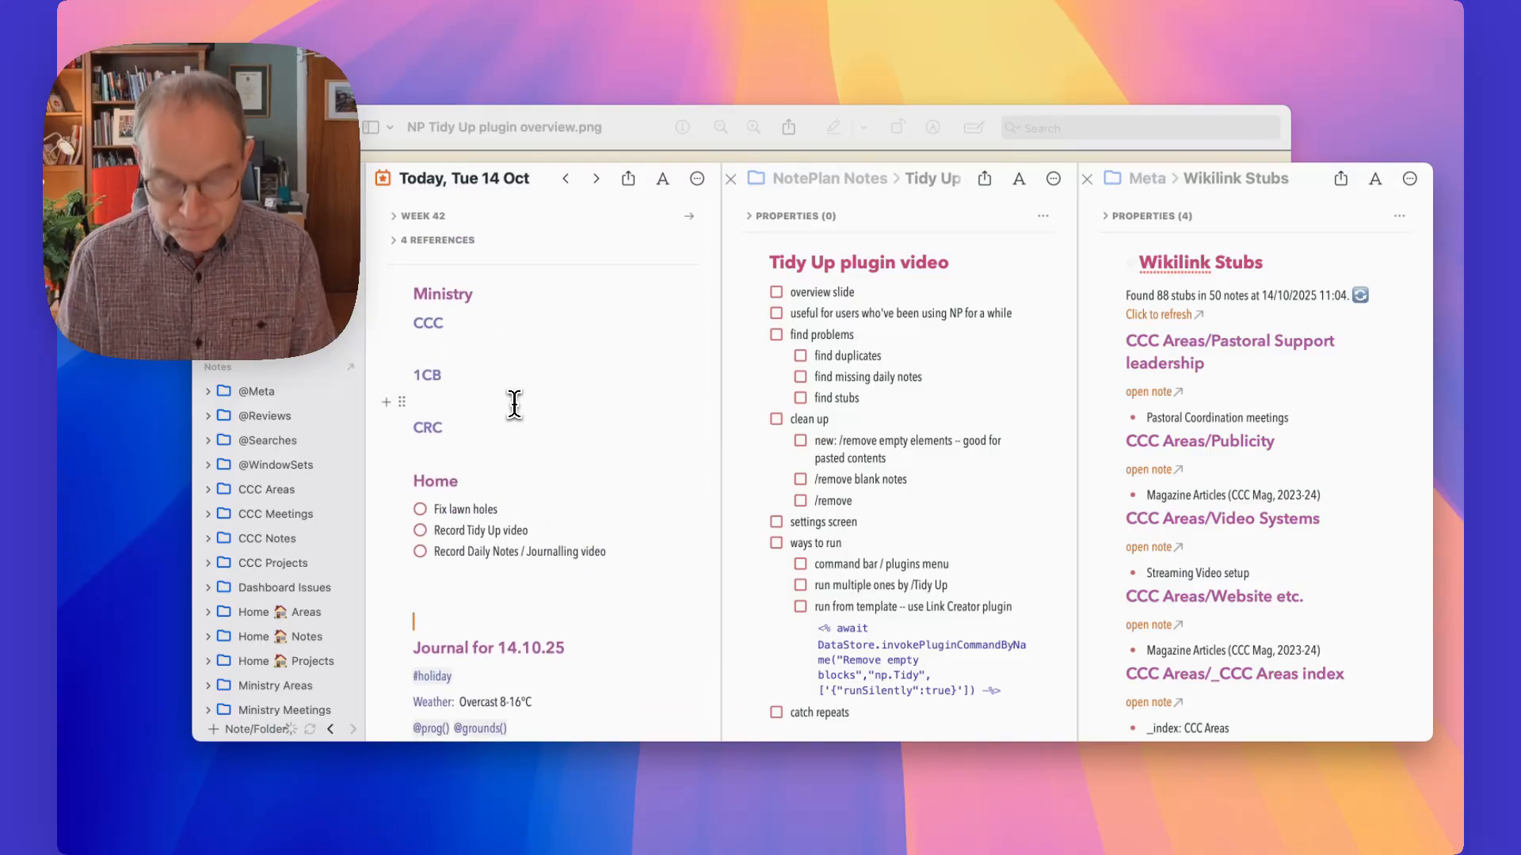
Search the commands for "/tidy", run Remove empty elements on today's note, and delete the leftover blank line above the Home heading
key("super+j")
type("/tidy")
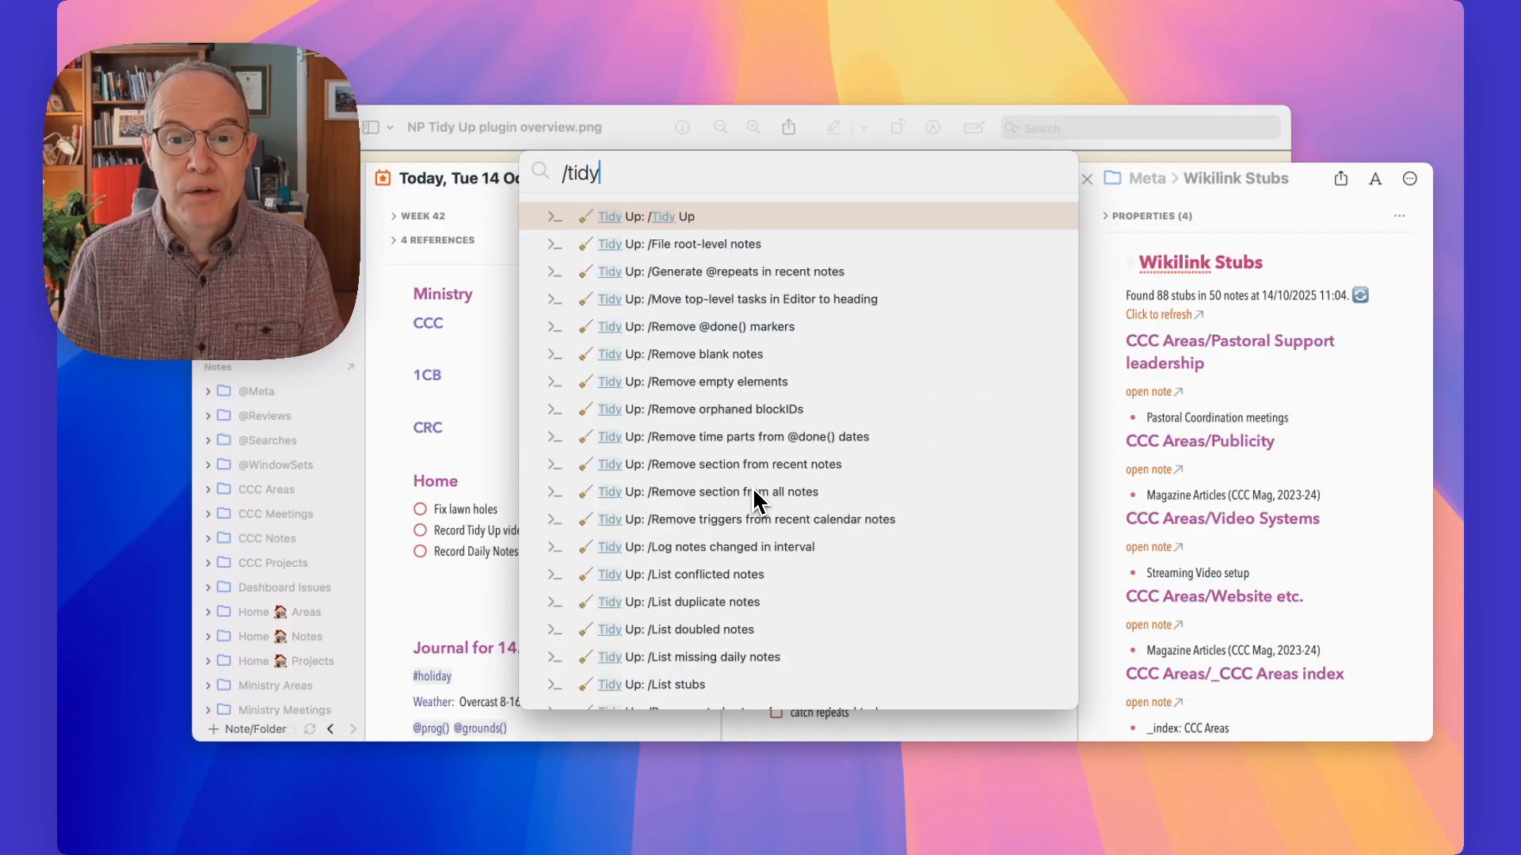
left_click(719, 386)
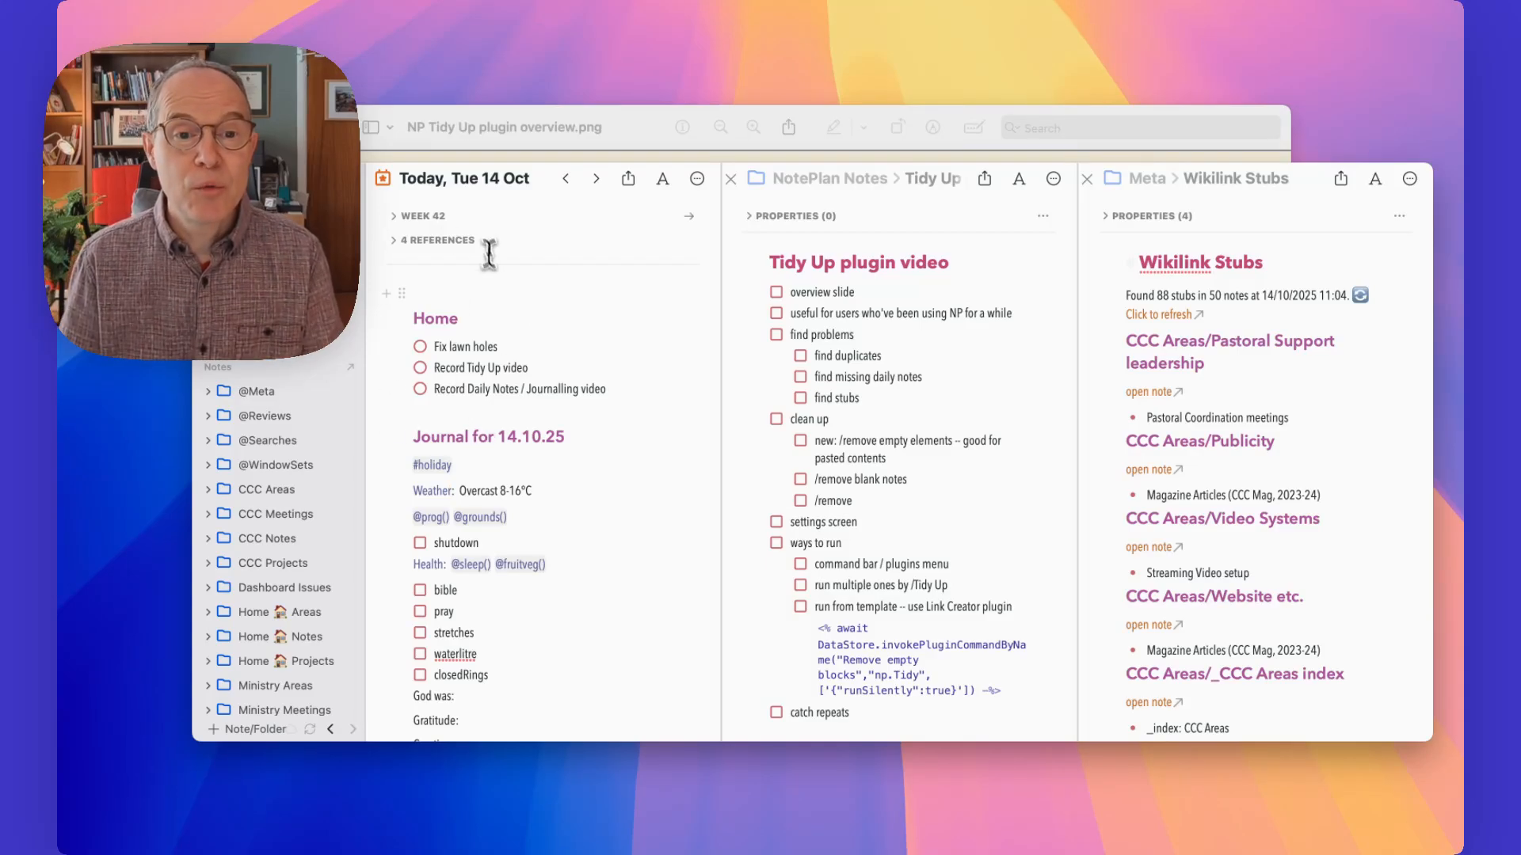
key("Down")
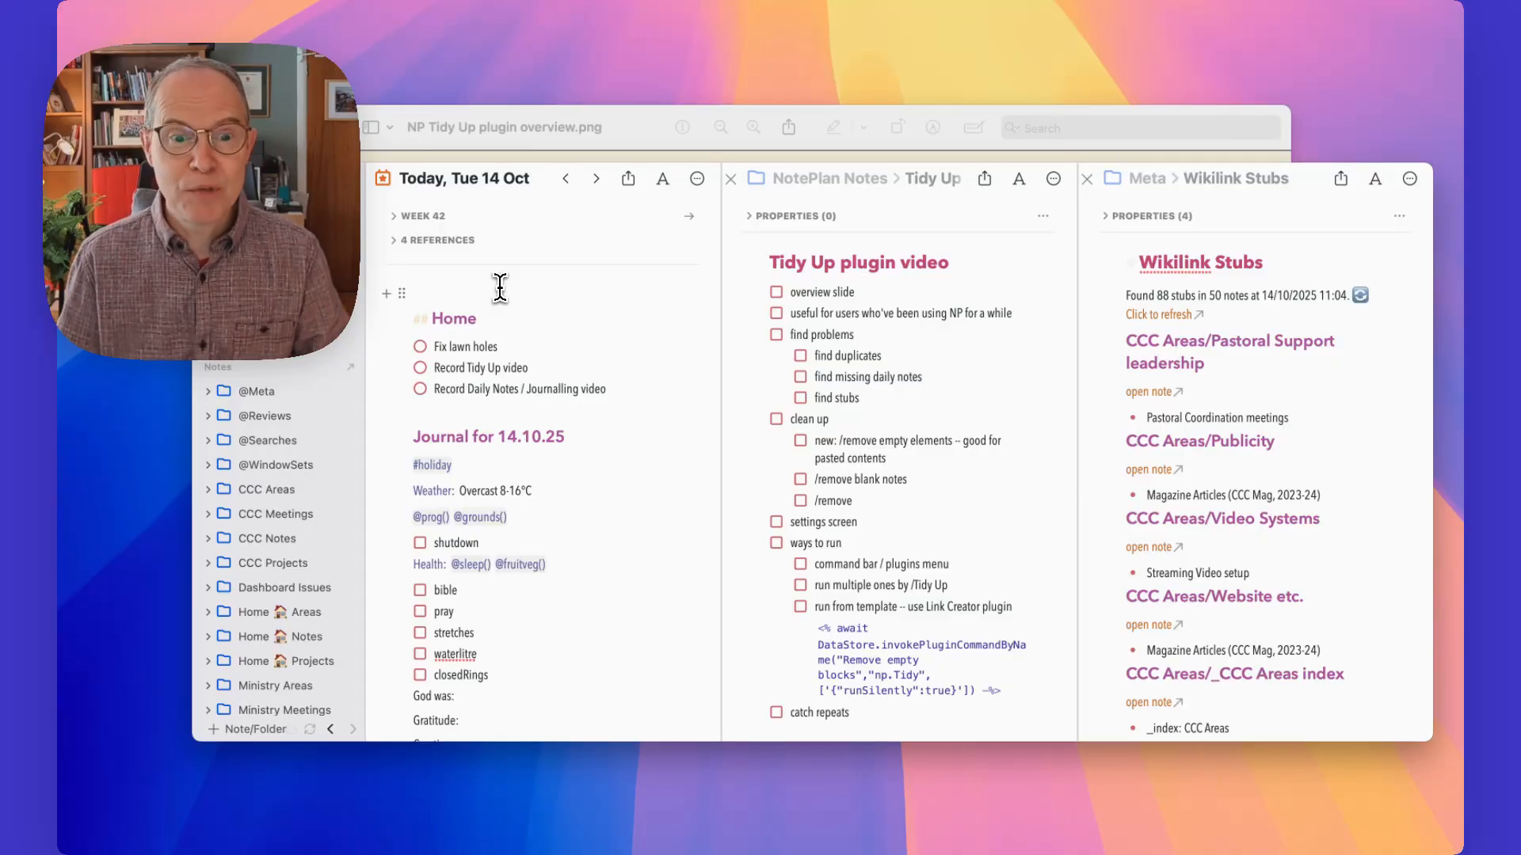
key("BackSpace")
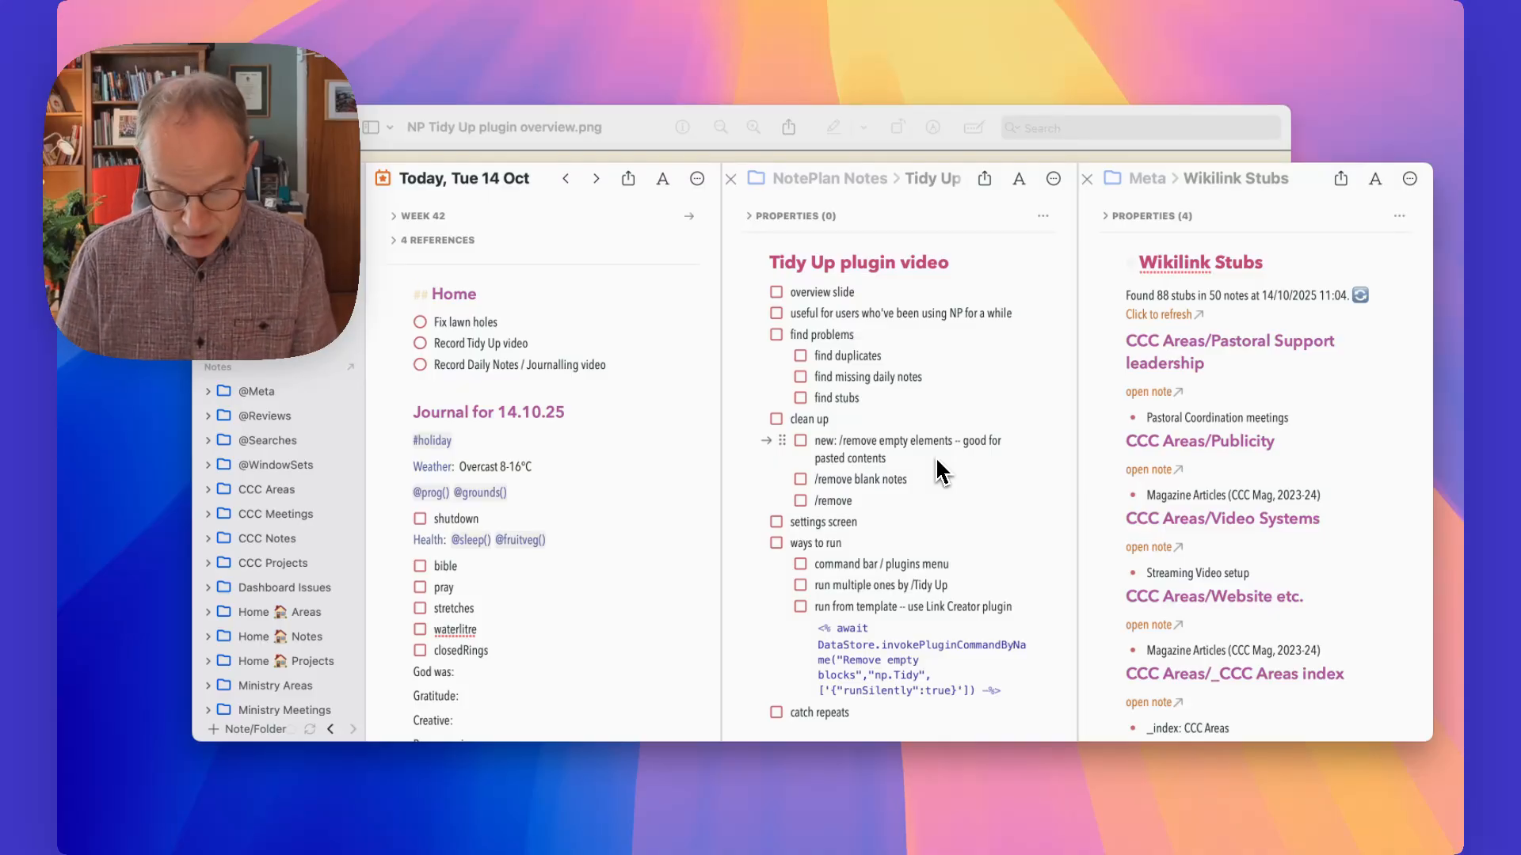
Open the app settings, find Tidy Up in the list of command bar plugins, and open its plugin settings
key("super+comma")
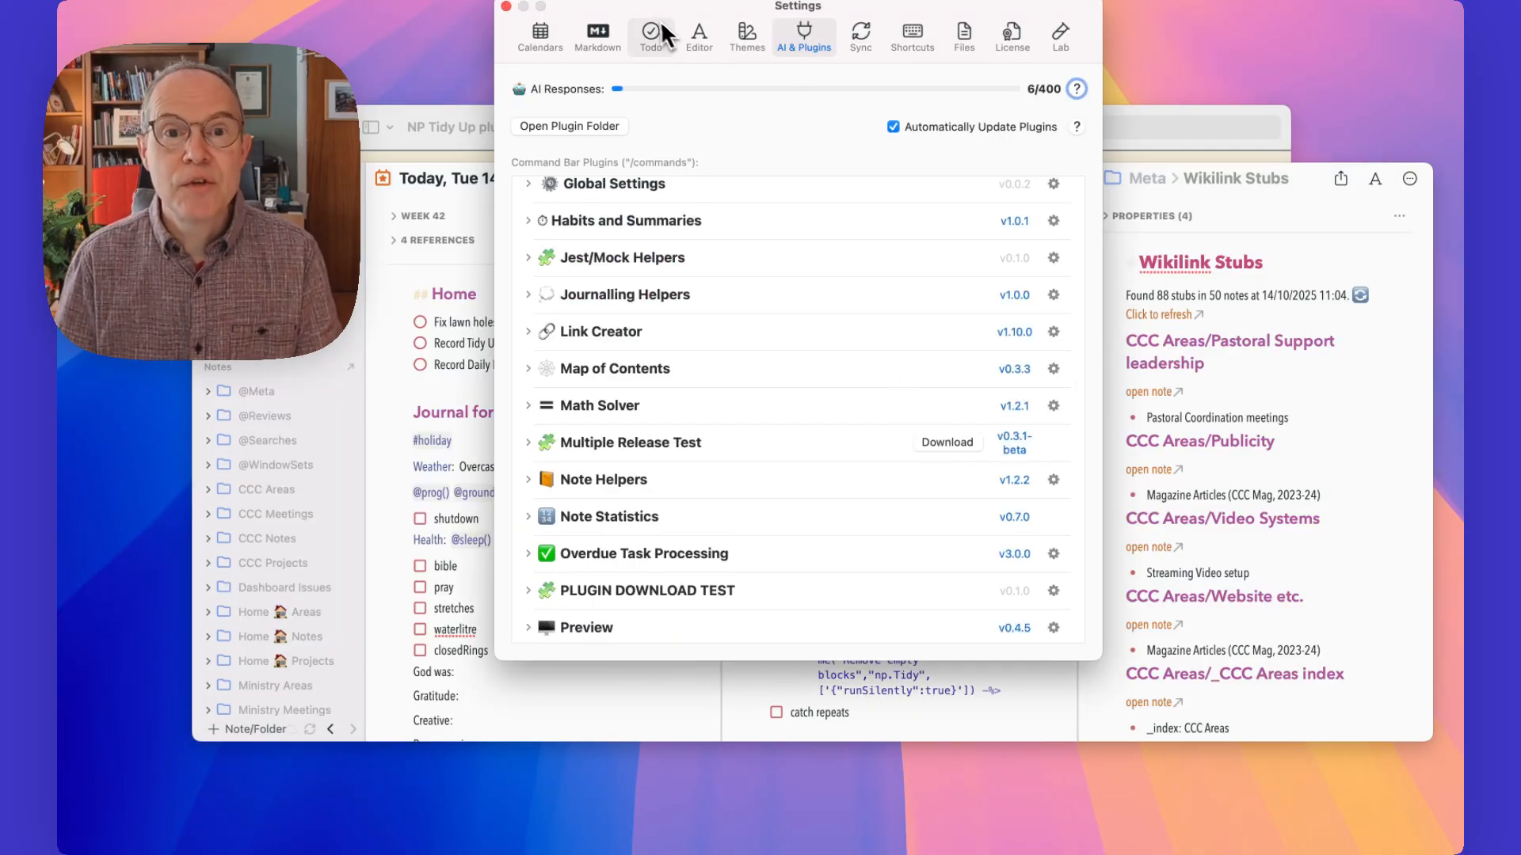
left_click_drag(648, 16, 643, 46)
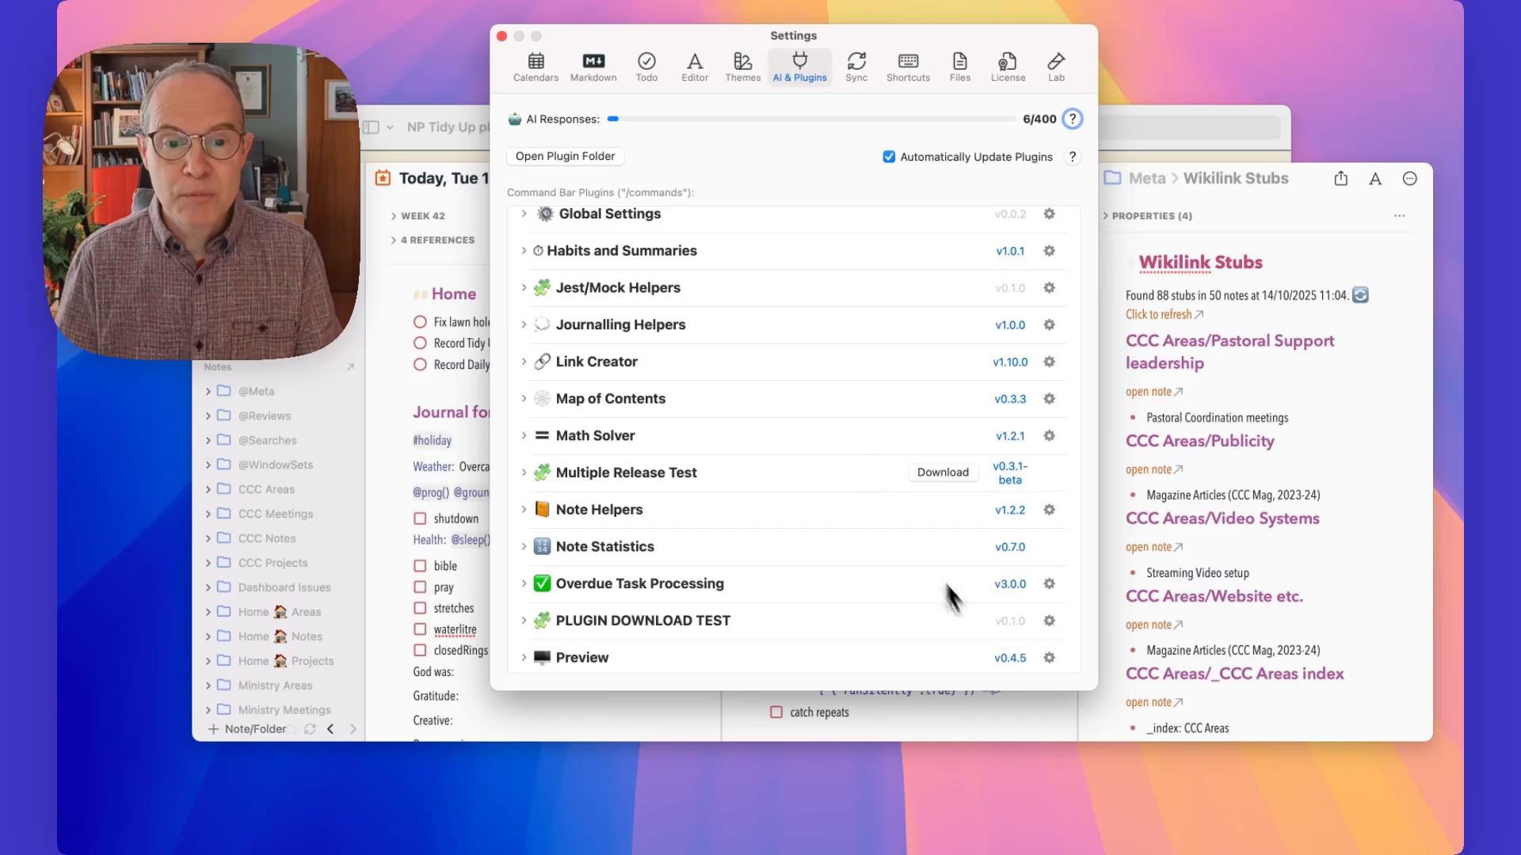
scroll(954, 600, "down", 5)
scroll(982, 606, "down", 5)
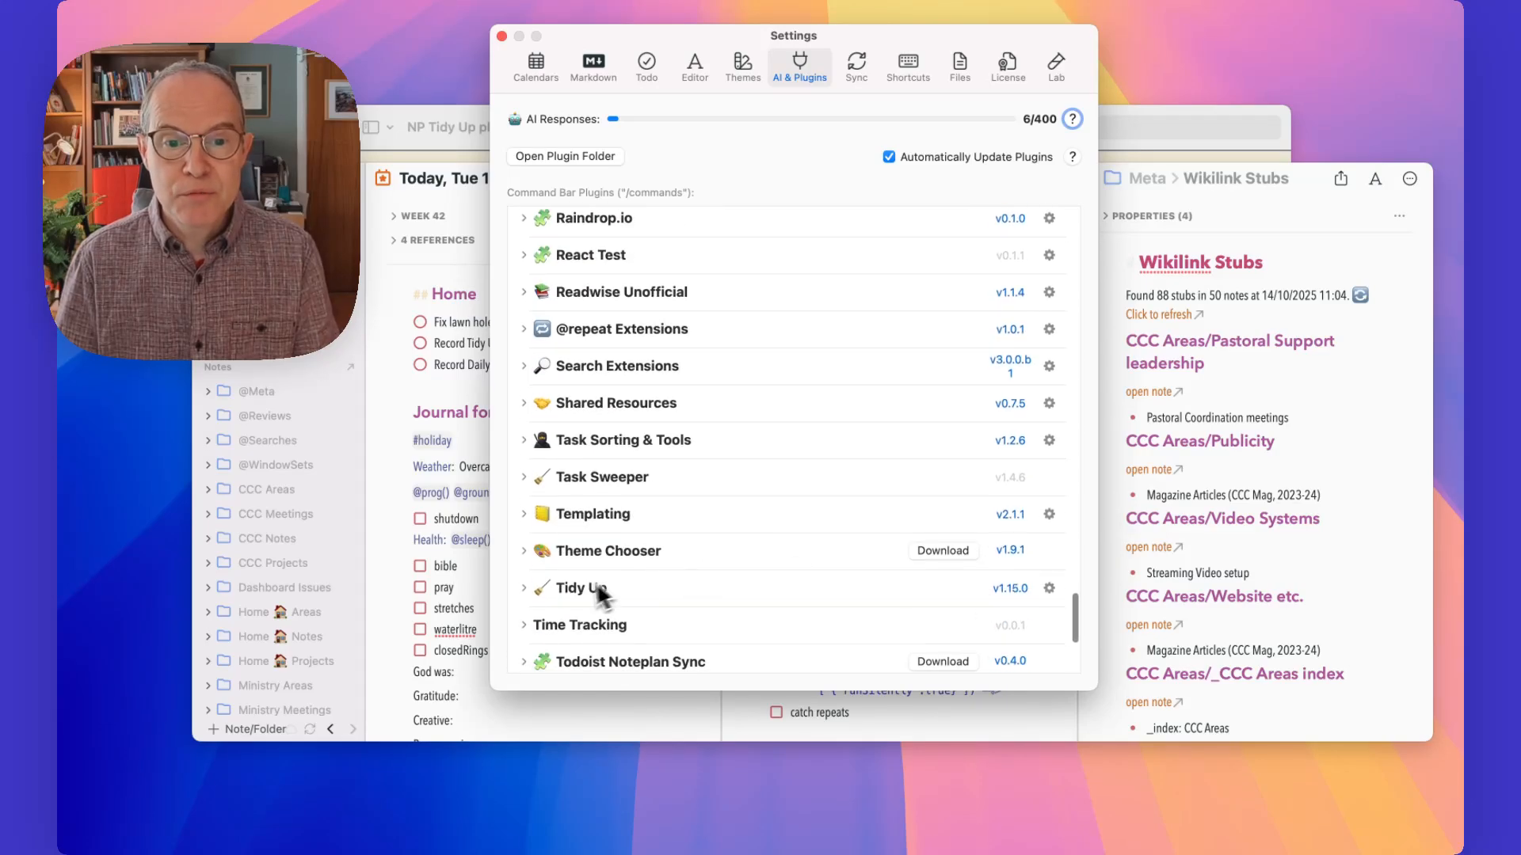
left_click(1047, 590)
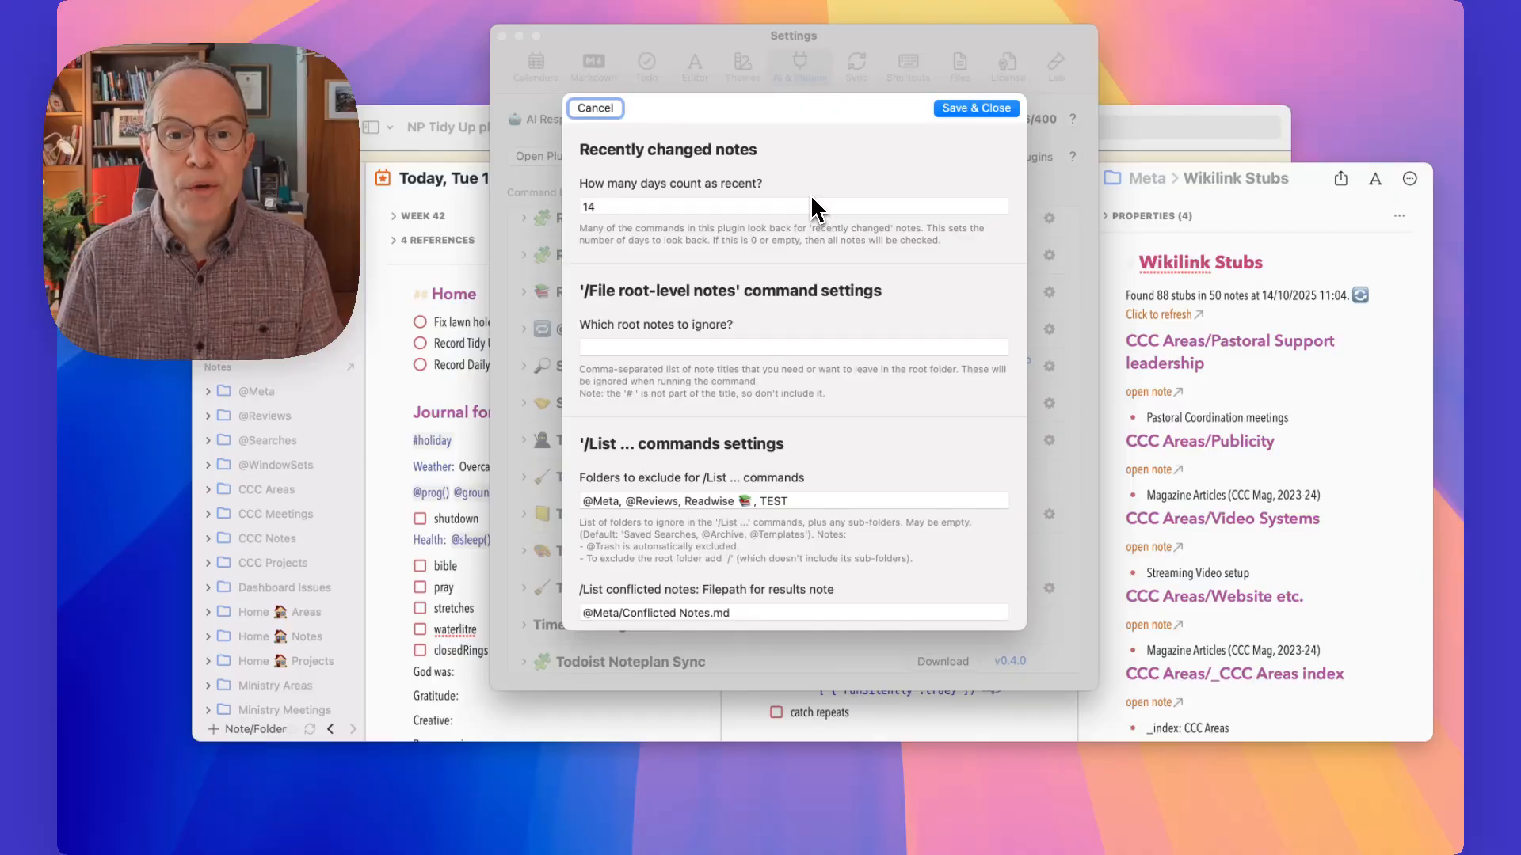
Enable "Strip all empty lines?" for the Remove empty elements command and save the plugin settings
scroll(806, 289, "down", 15)
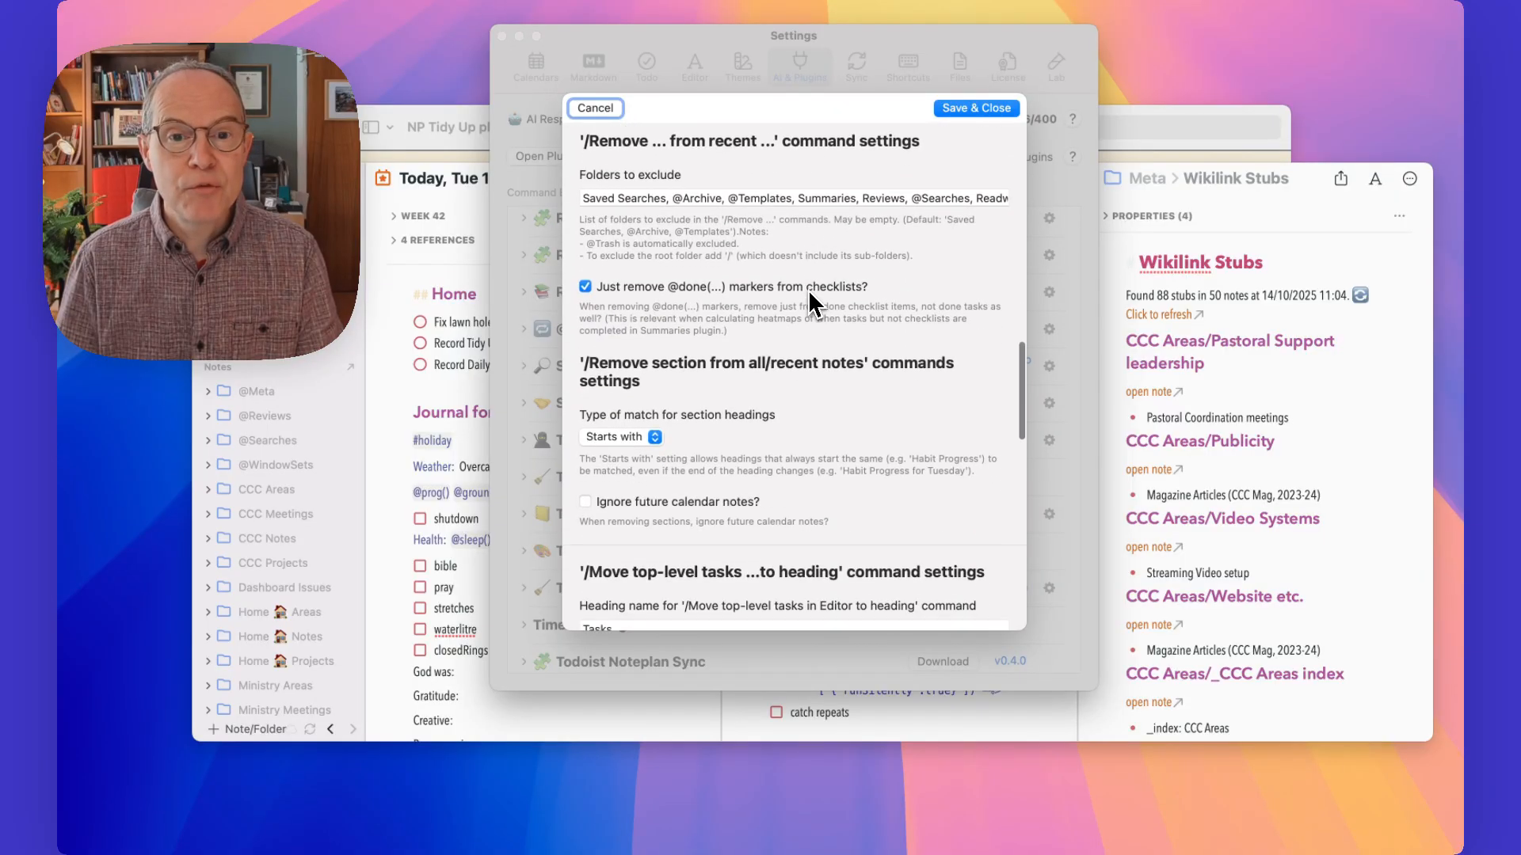
scroll(808, 297, "up", 5)
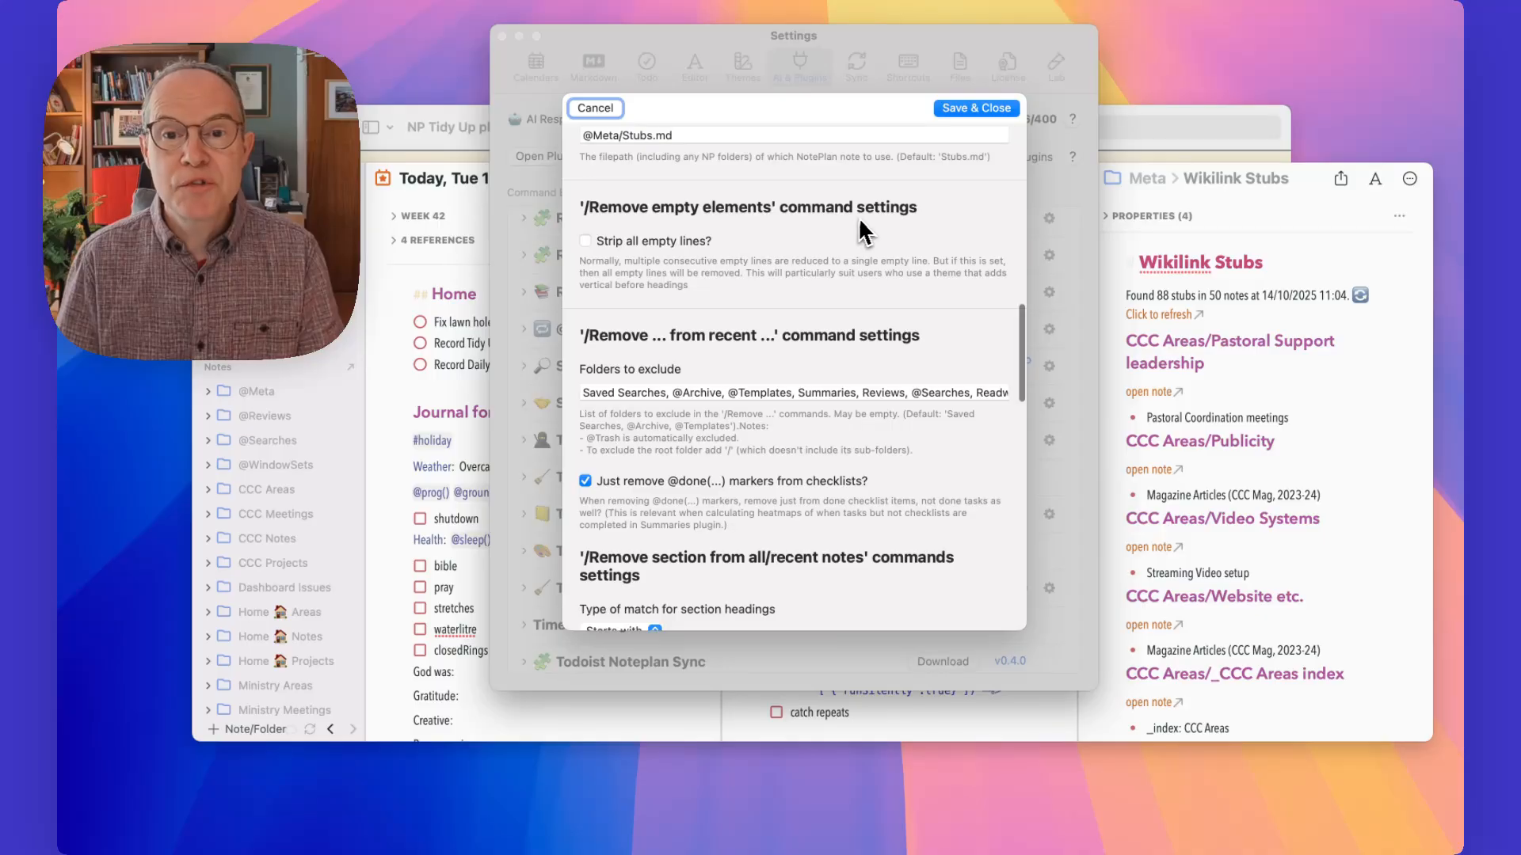
left_click(587, 247)
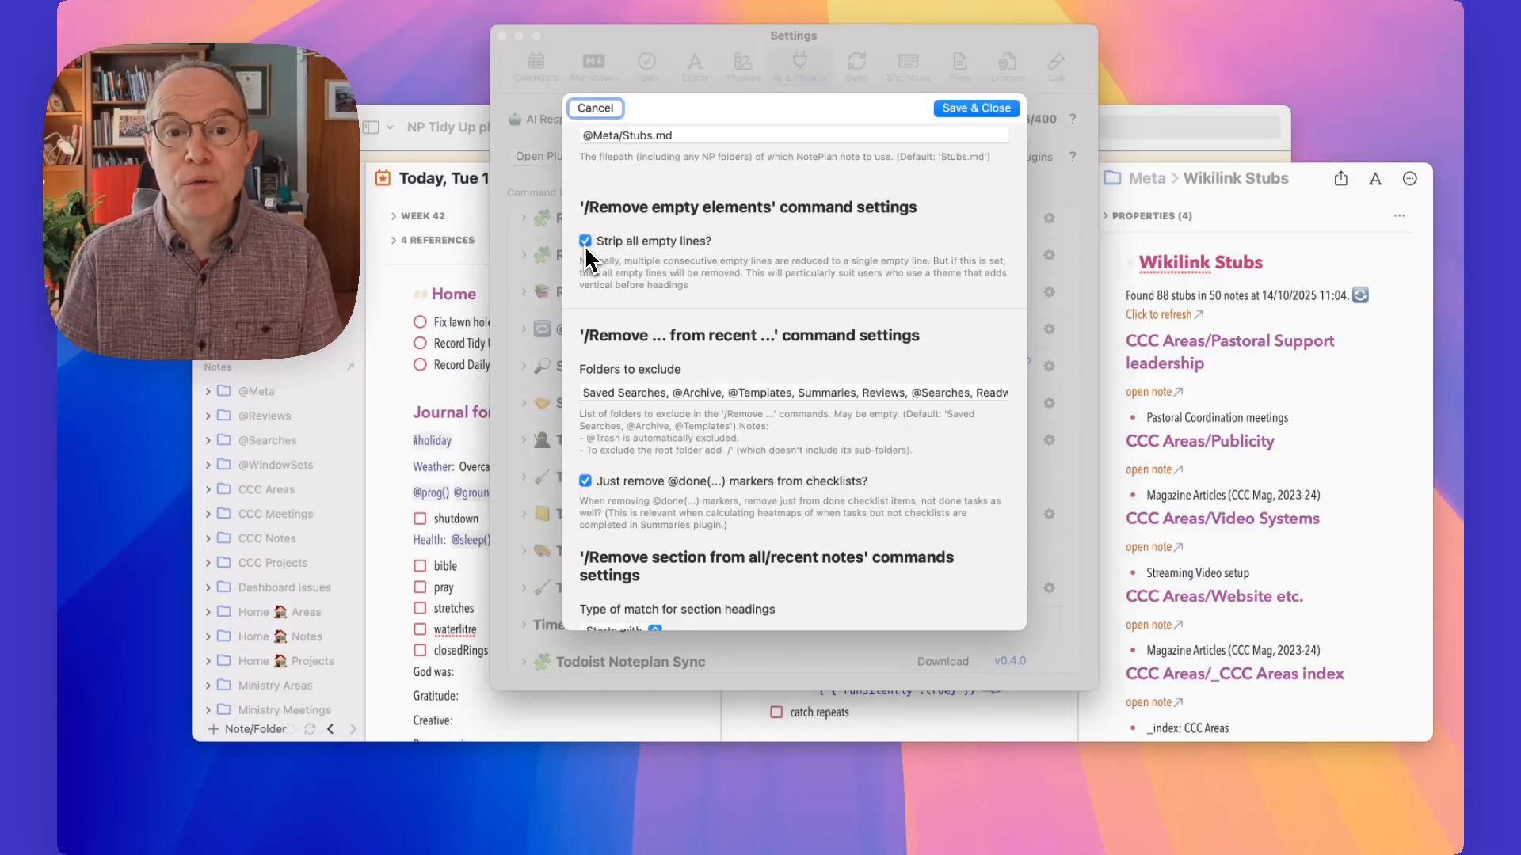
left_click(958, 110)
Return to today's note, find the Tidy Up command Remove blank notes with "/remove bl", run it and dismiss its result message
left_click(396, 183)
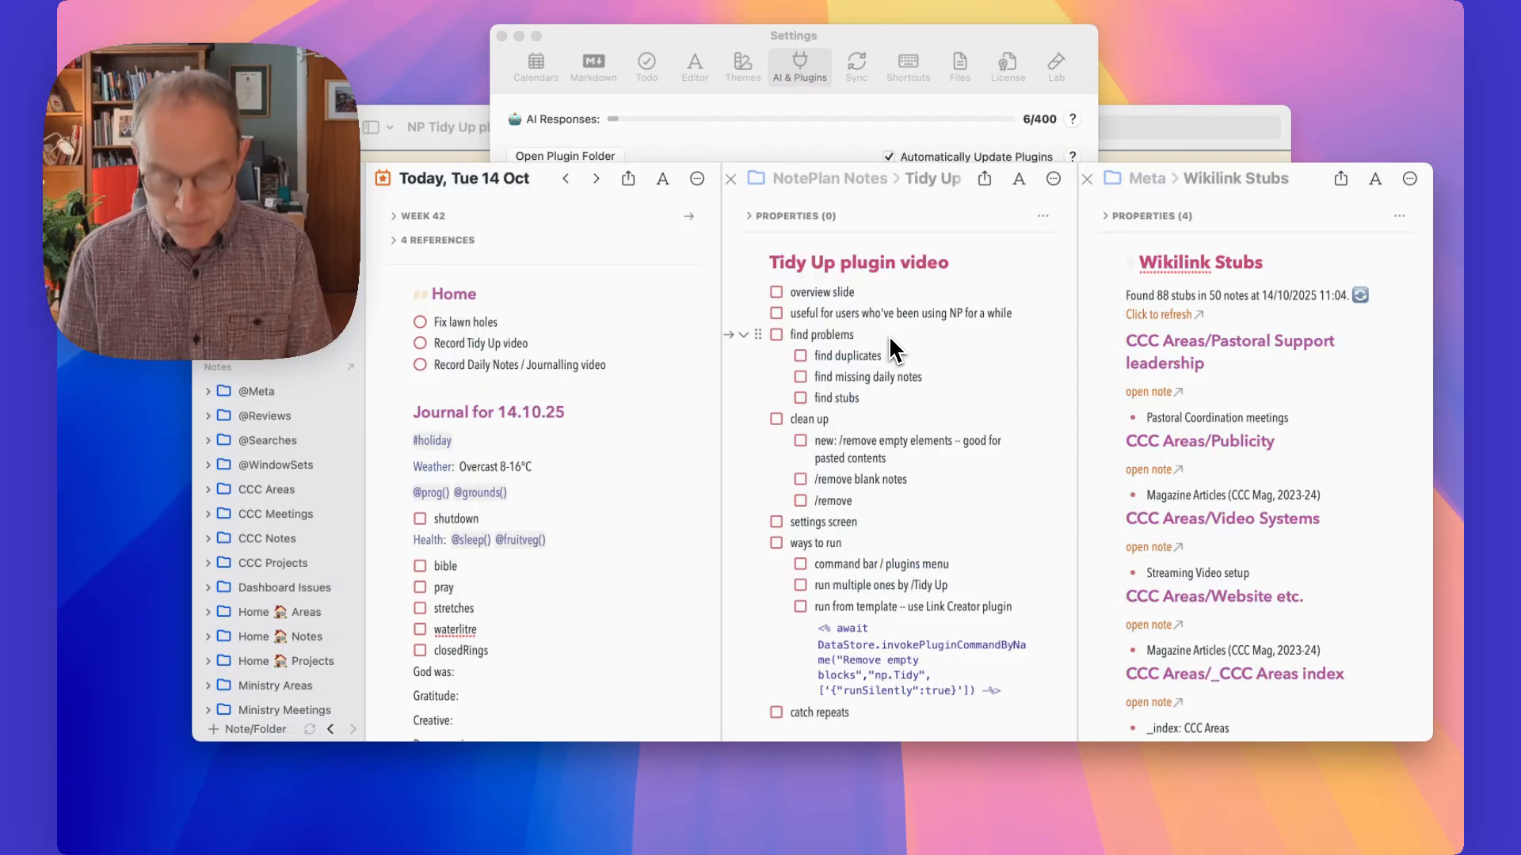
key("super+j")
type("/")
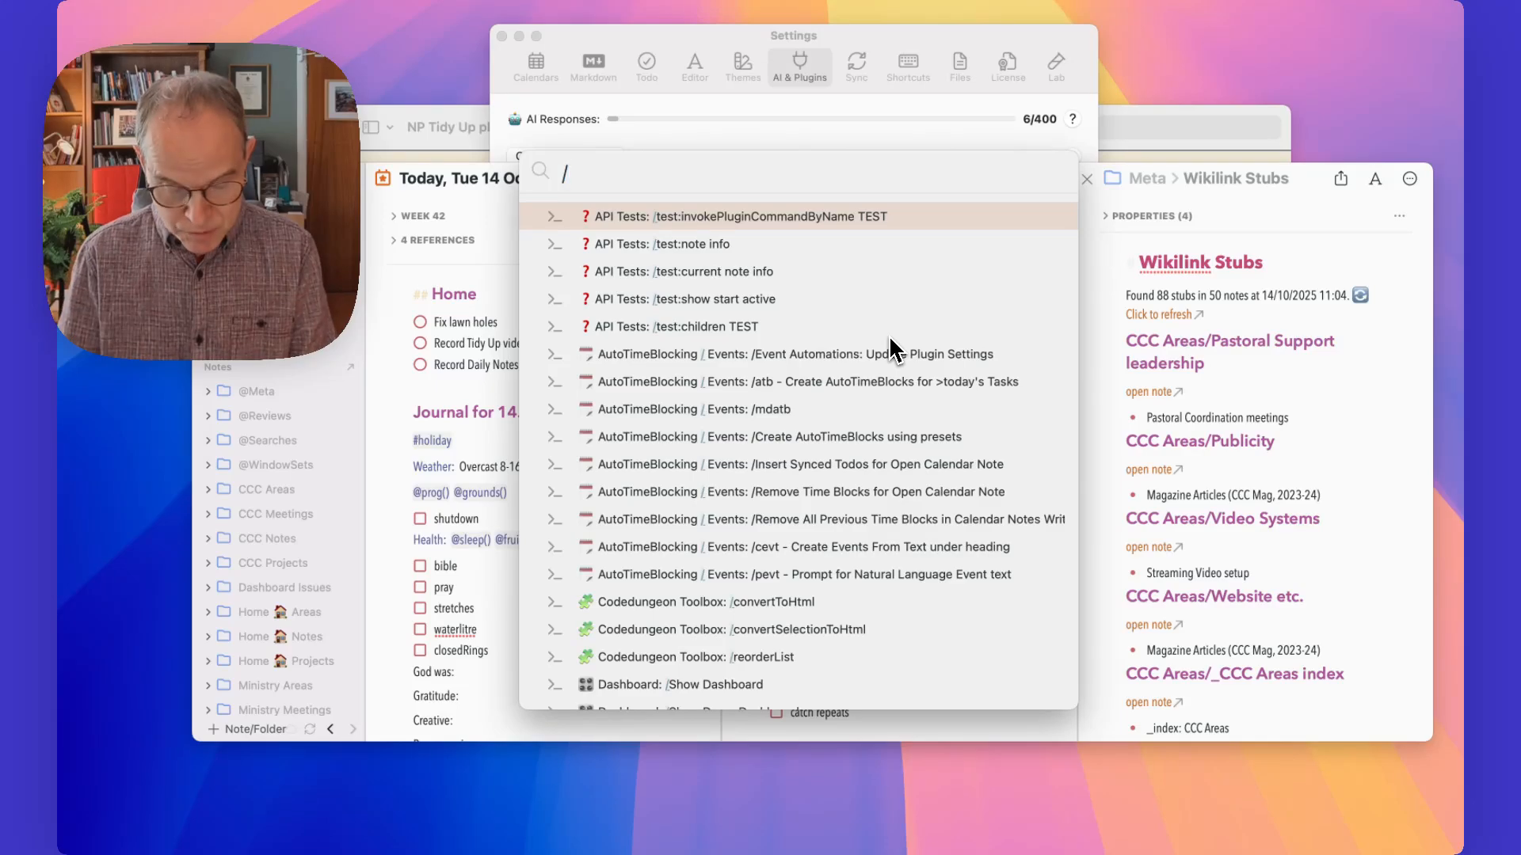
type("remove bl")
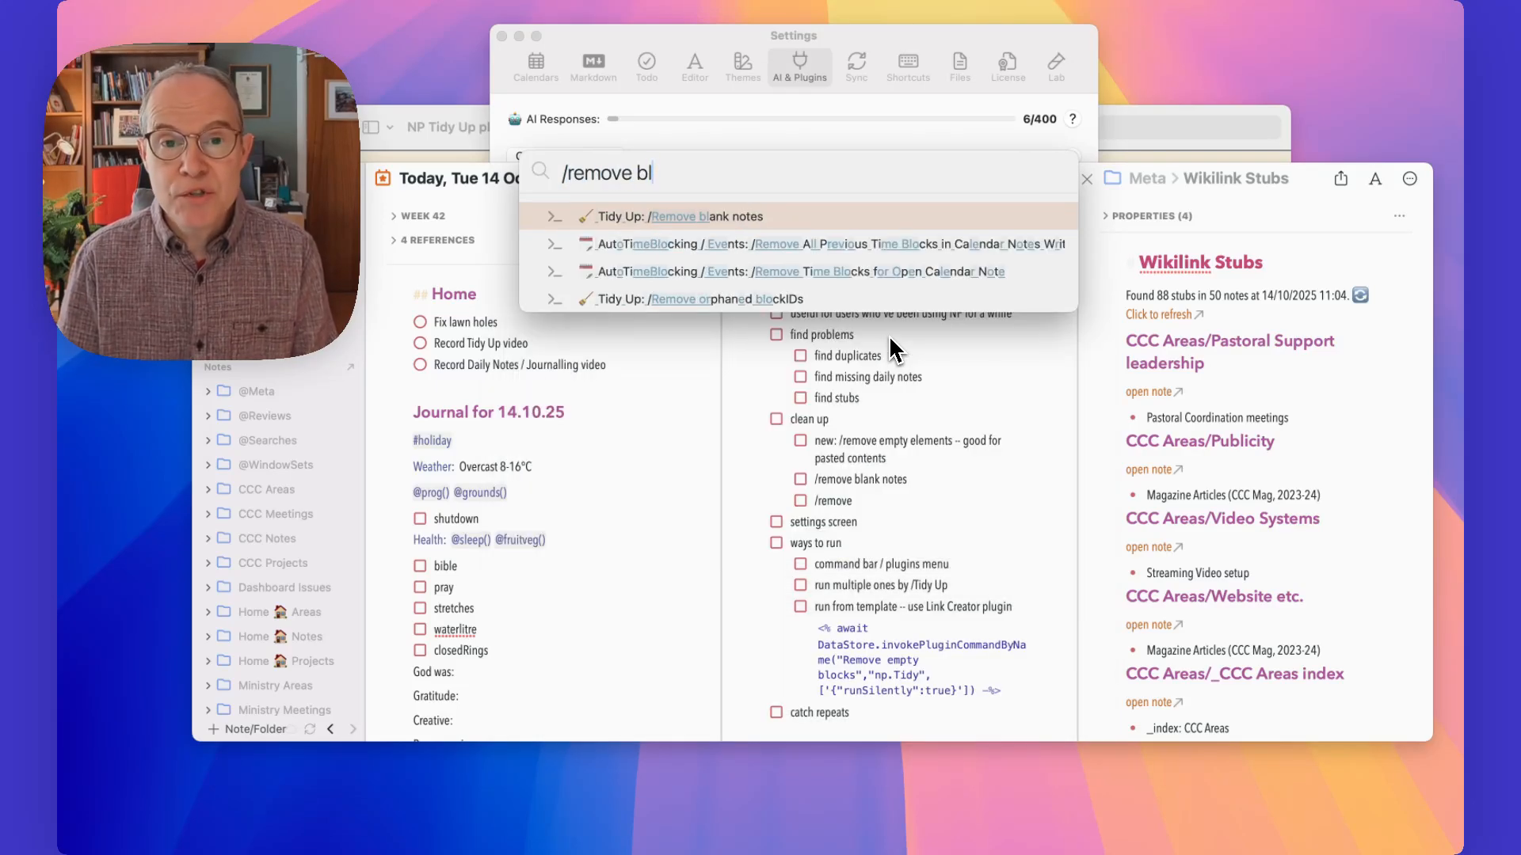
key("Return")
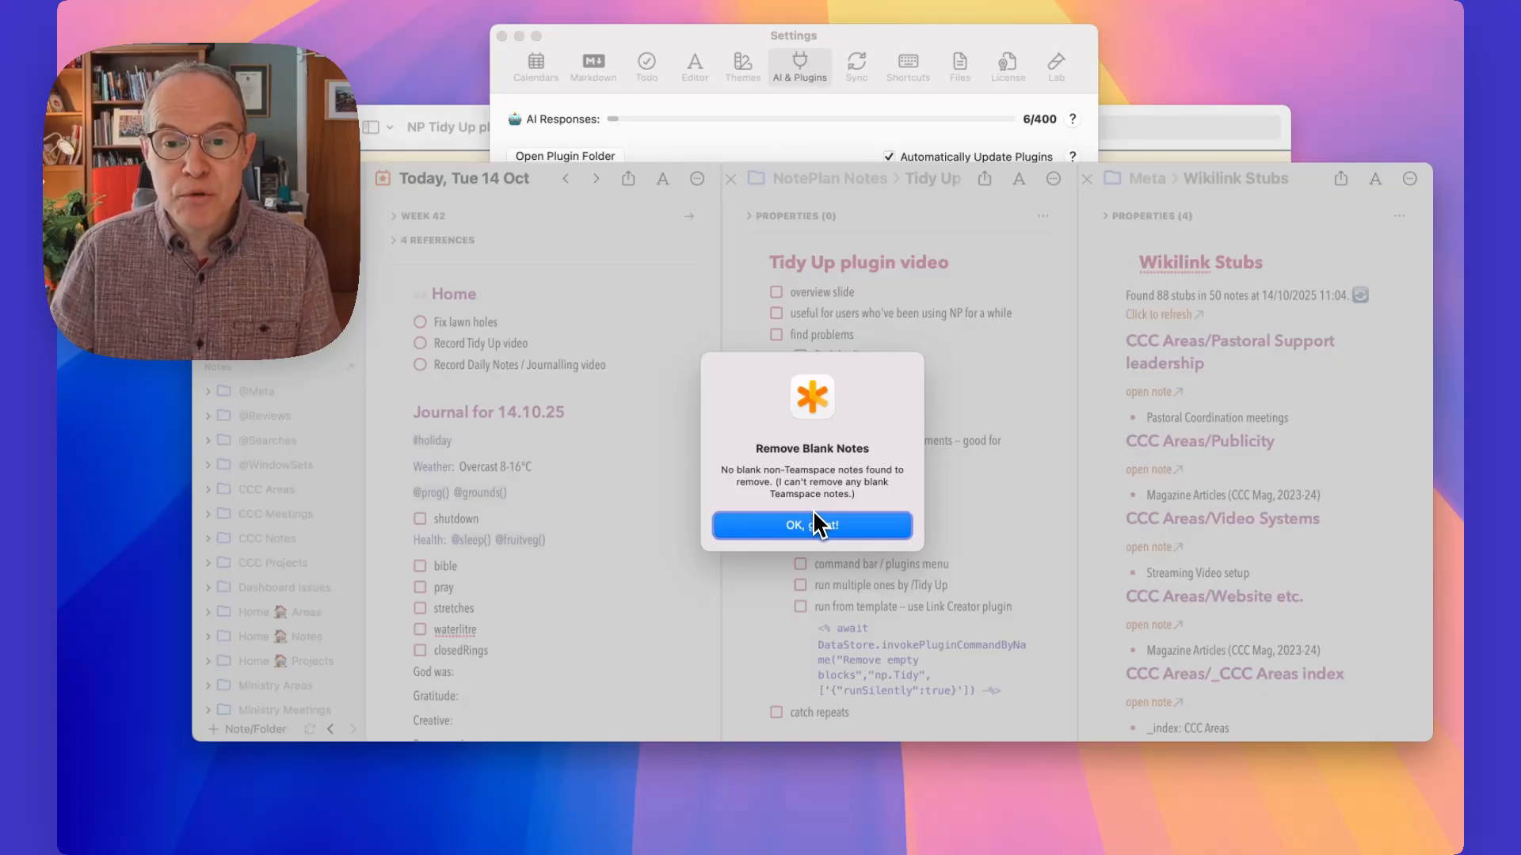
left_click(811, 526)
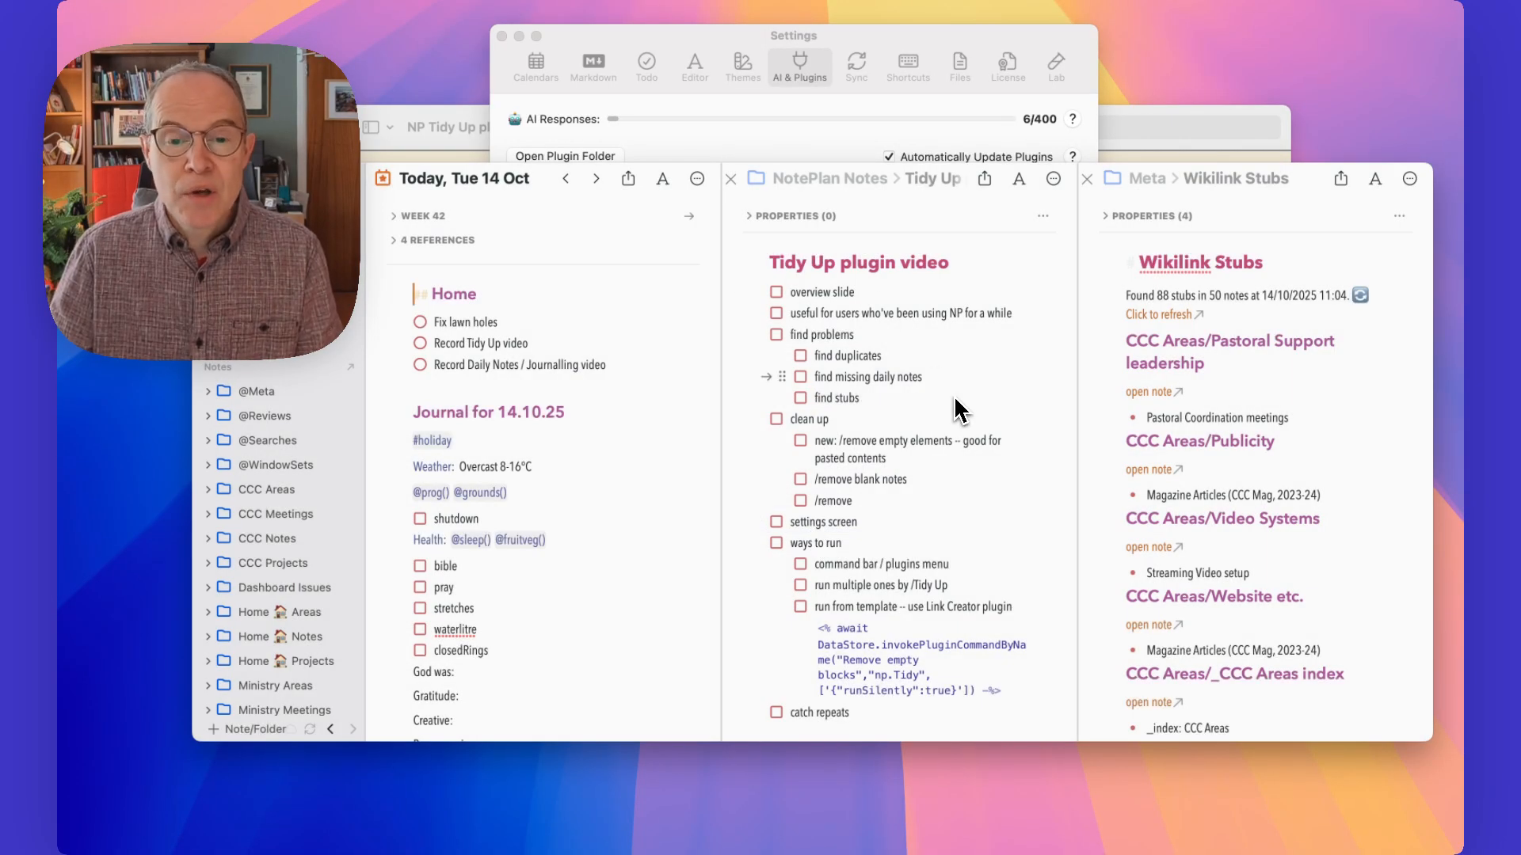
Search the commands for "/remove" to review the available Tidy Up removal commands, then close the command list
key("super+j")
type("/remove")
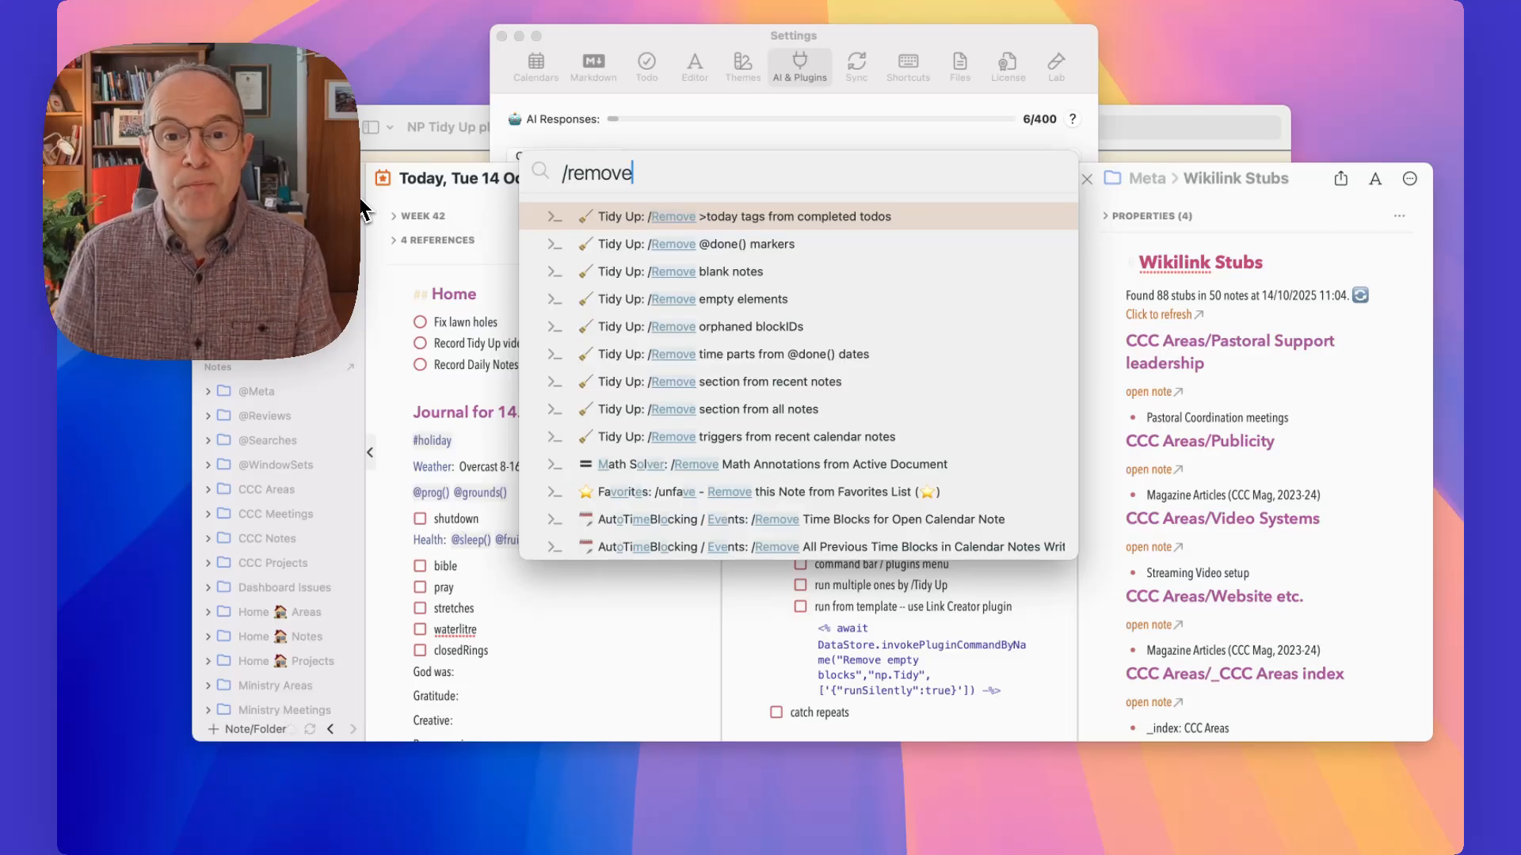
key("Escape")
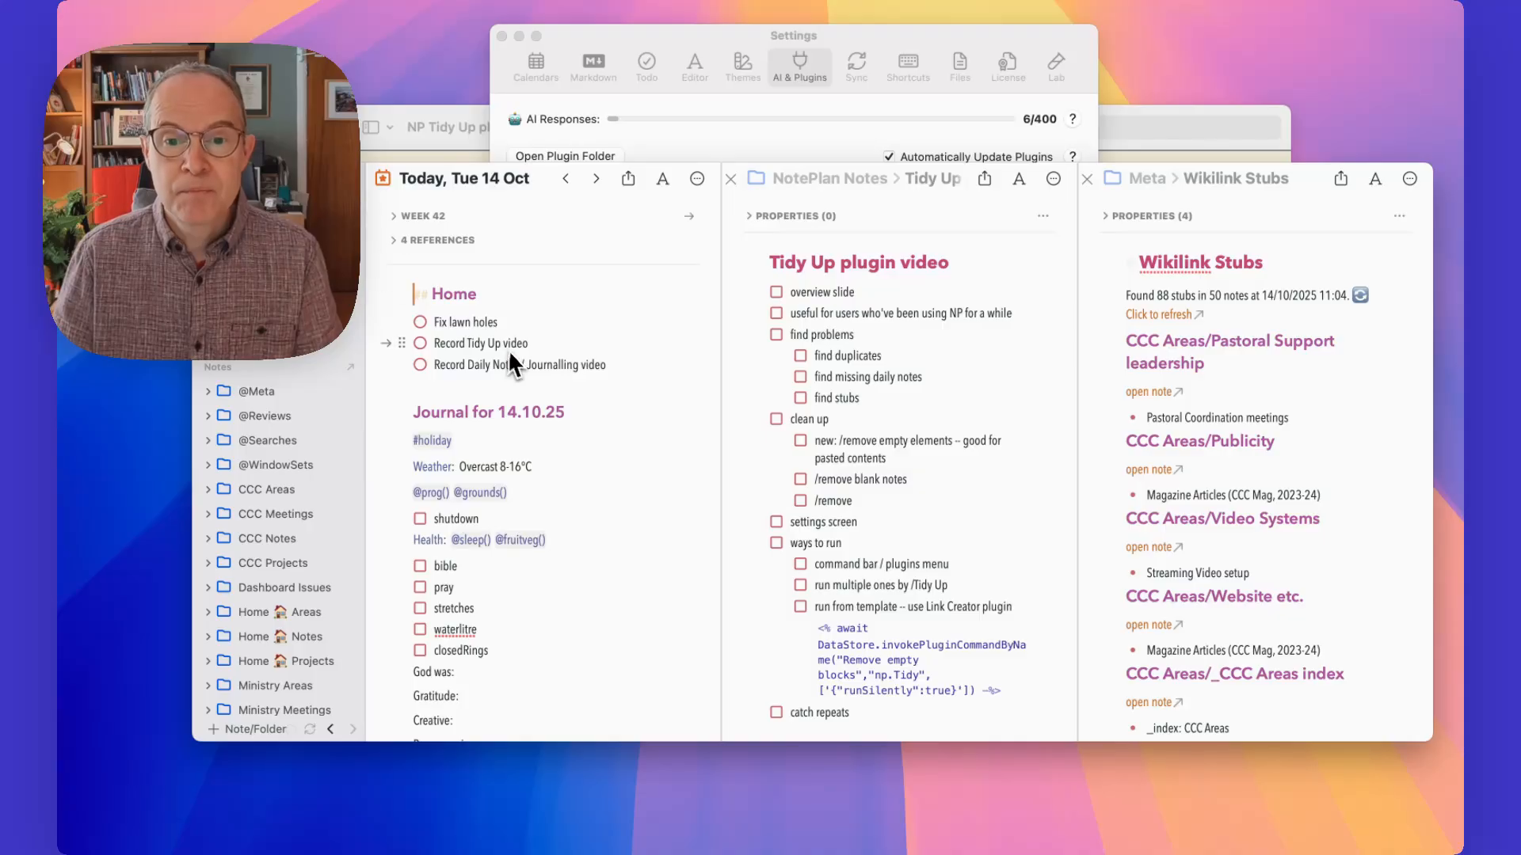
Bring the Settings window forward, look through the commands matching "/tidy", and dismiss the command list
left_click(654, 40)
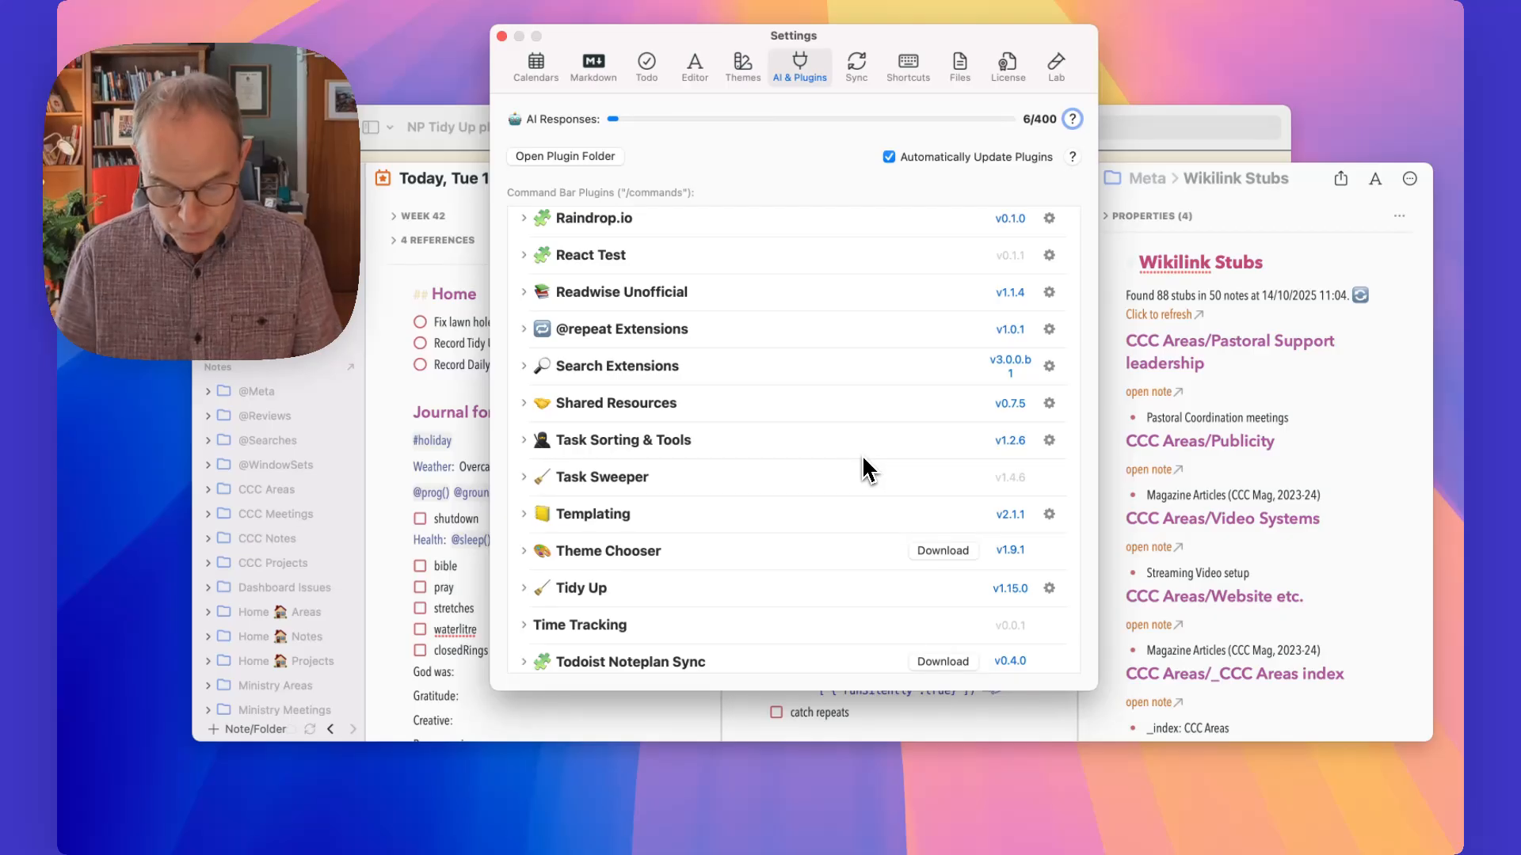
key("super+j")
type("/tidy")
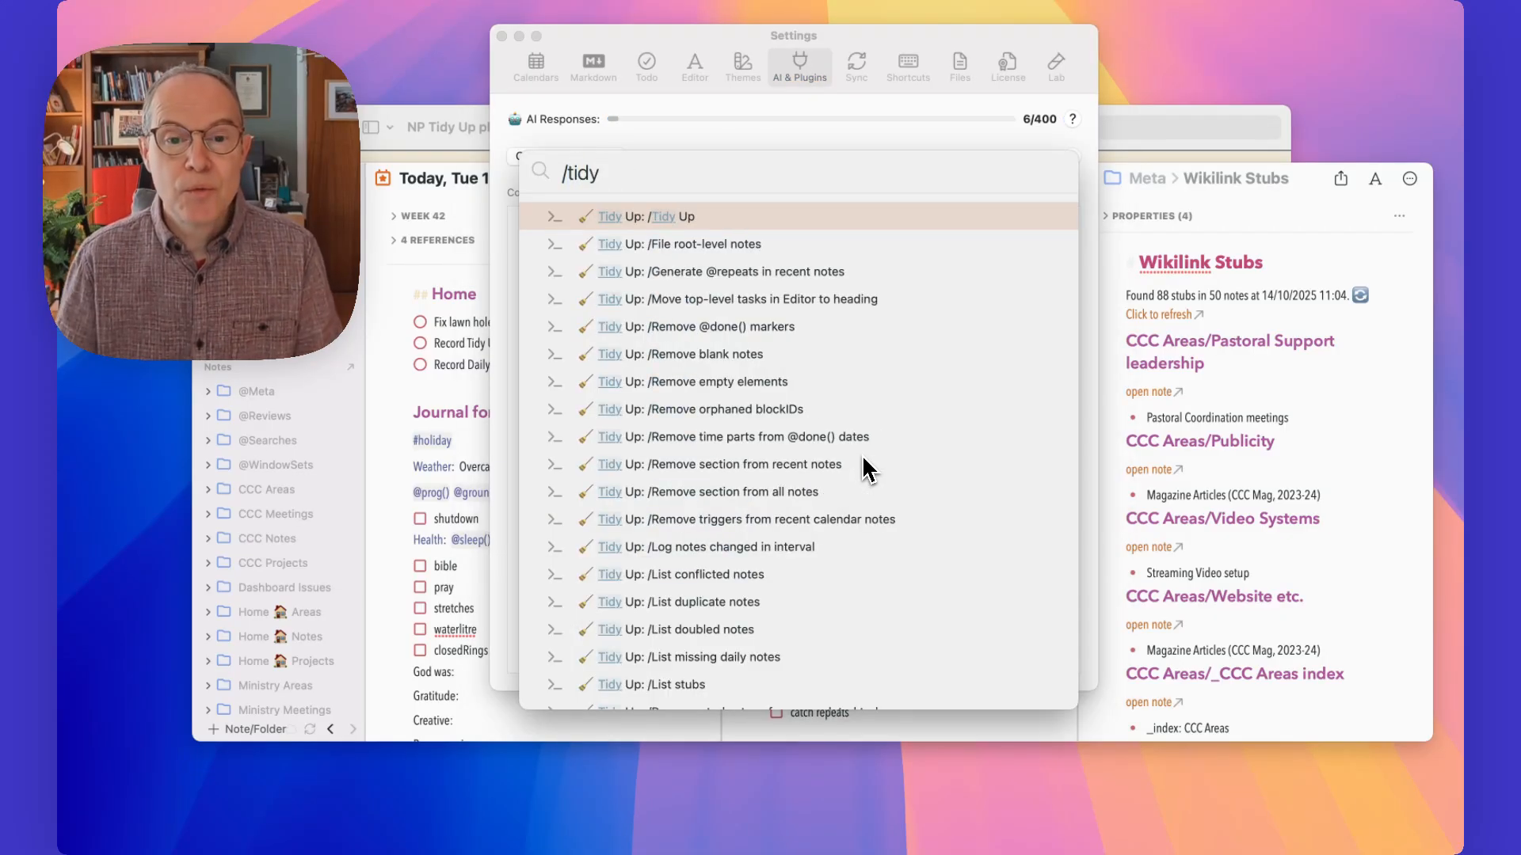
scroll(744, 339, "down", 2)
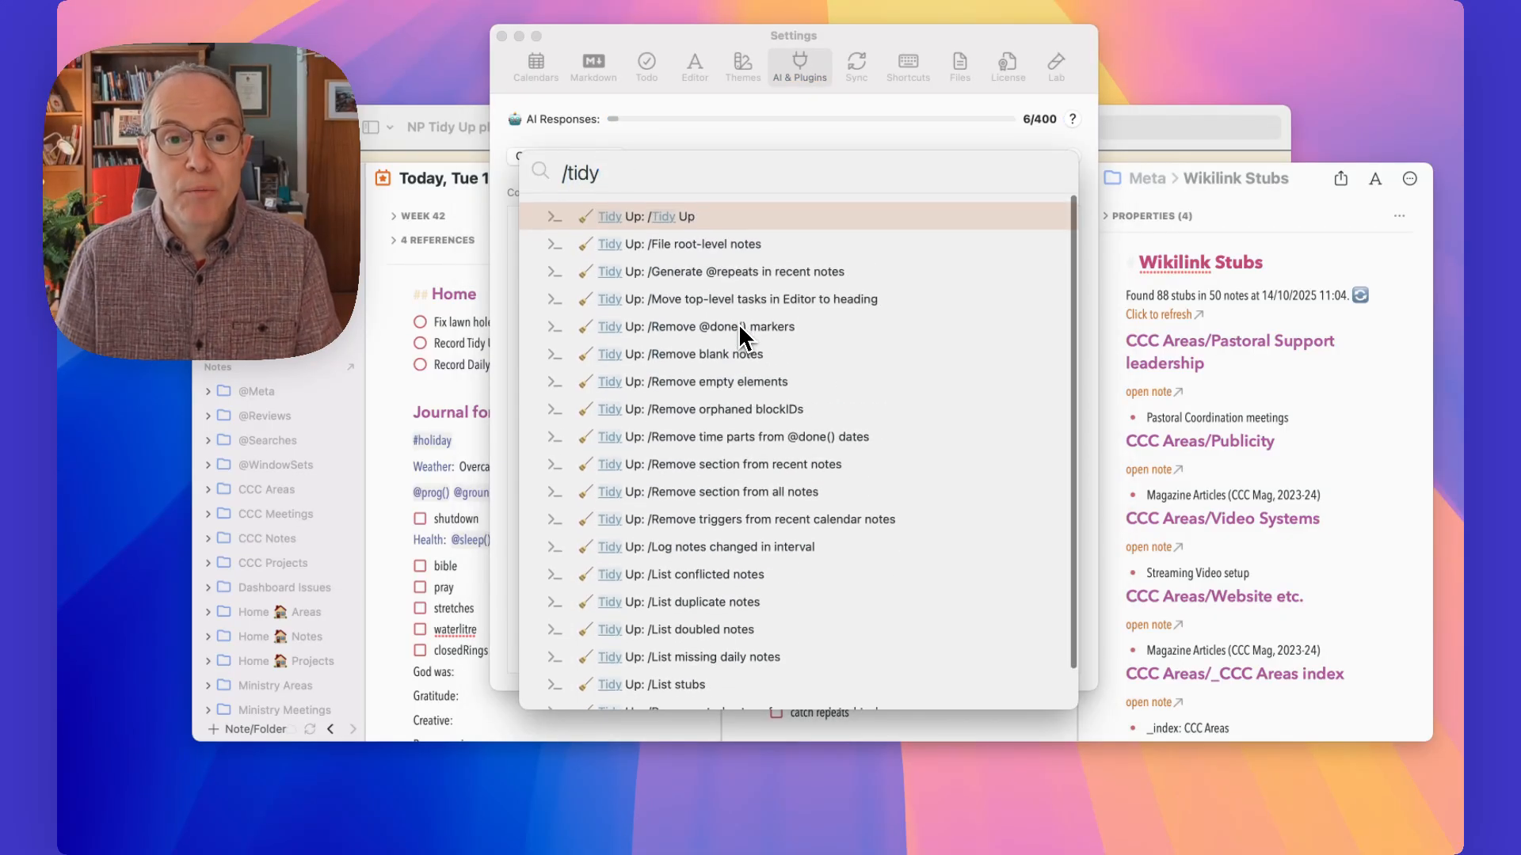
key("Escape")
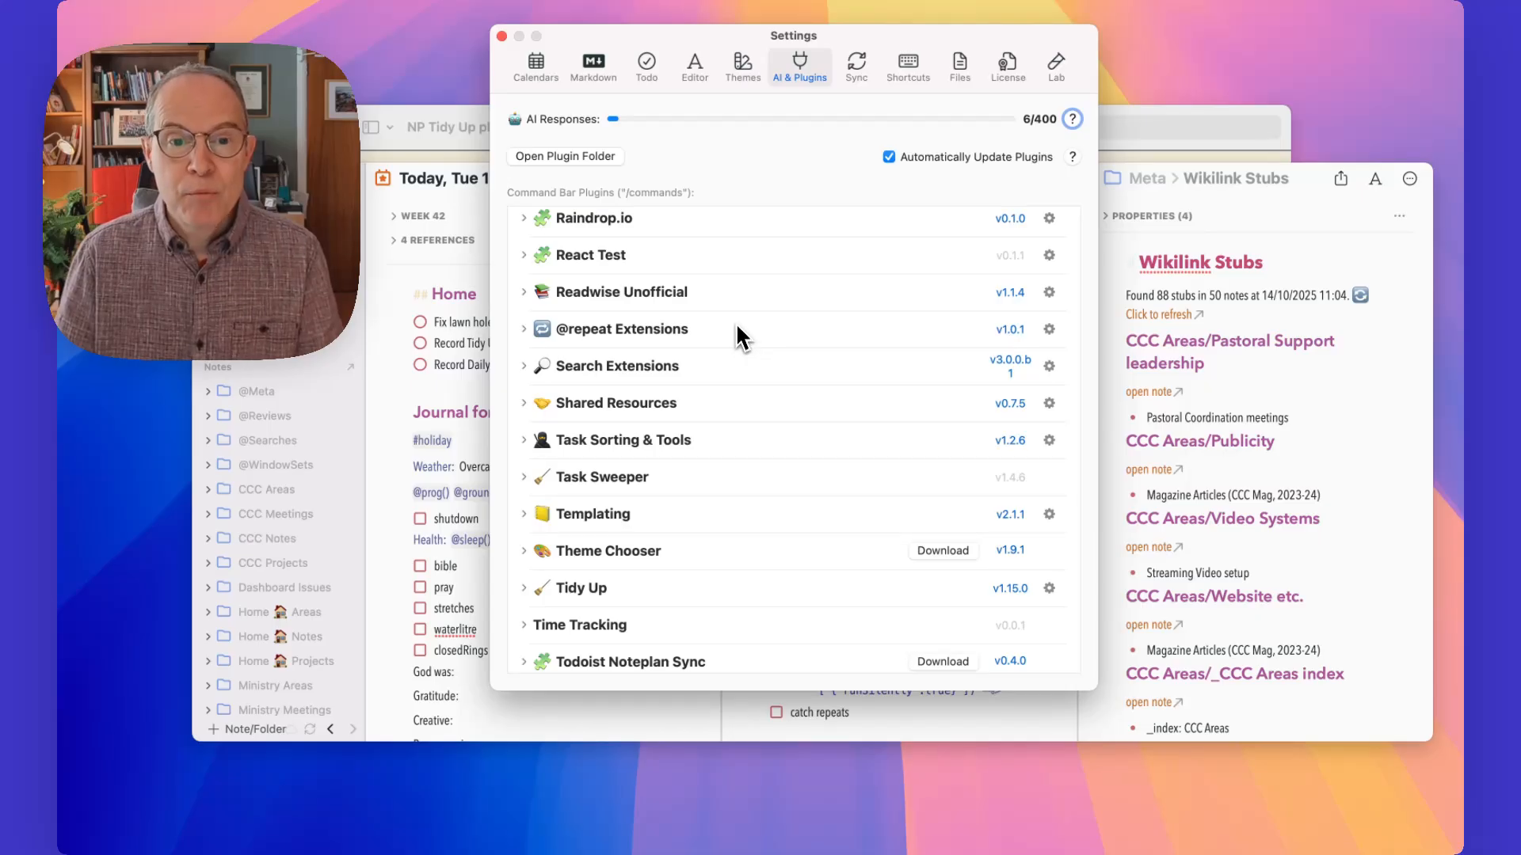
Open the Tidy Up plugin settings and review the options for which commands the combined /Tidy Up command runs
left_click(1052, 588)
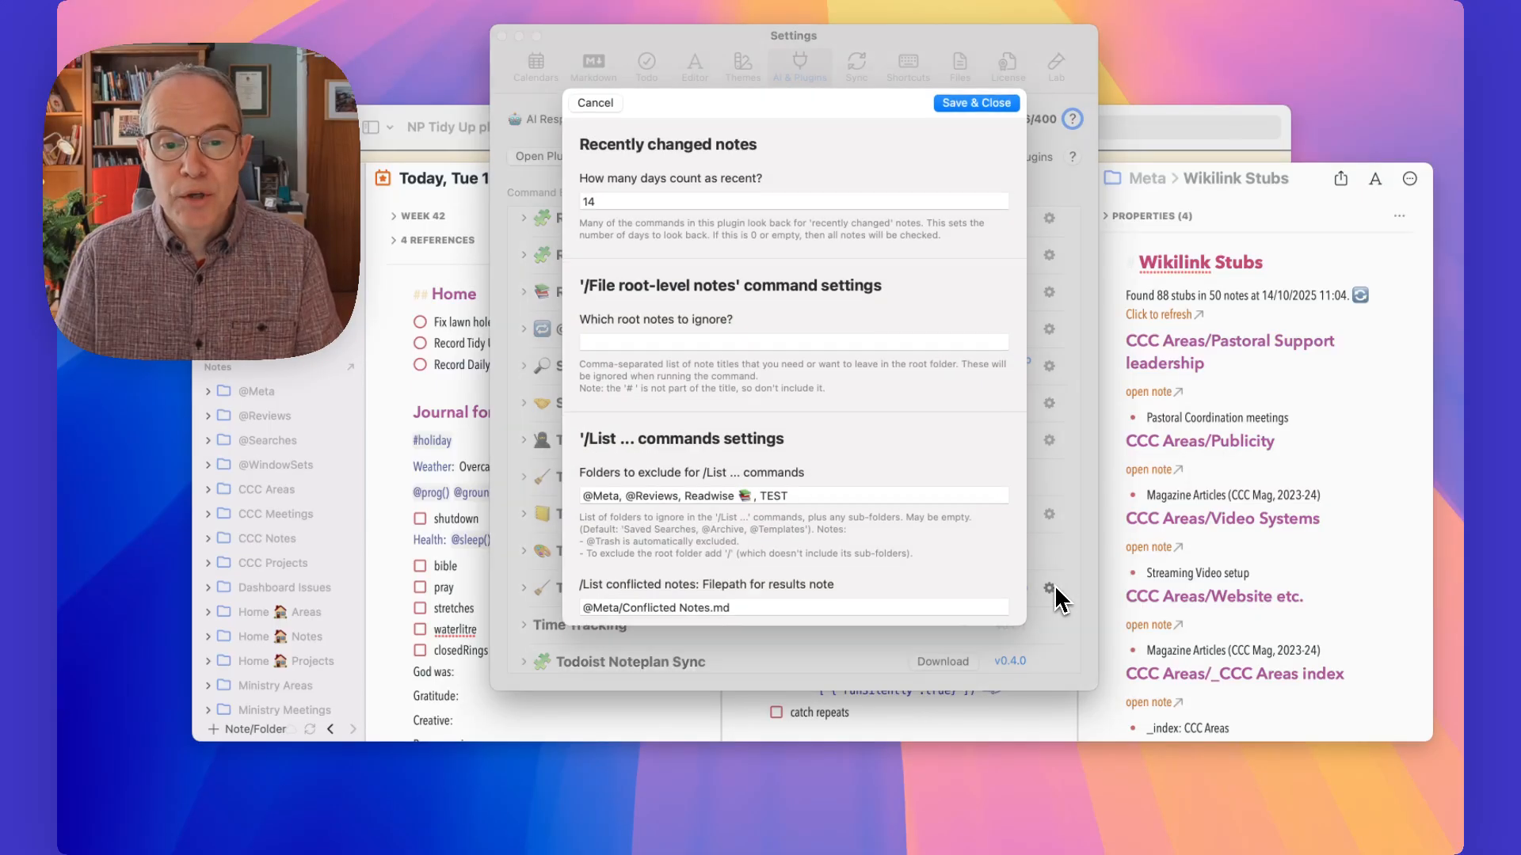
scroll(815, 277, "down", 5)
scroll(827, 284, "down", 10)
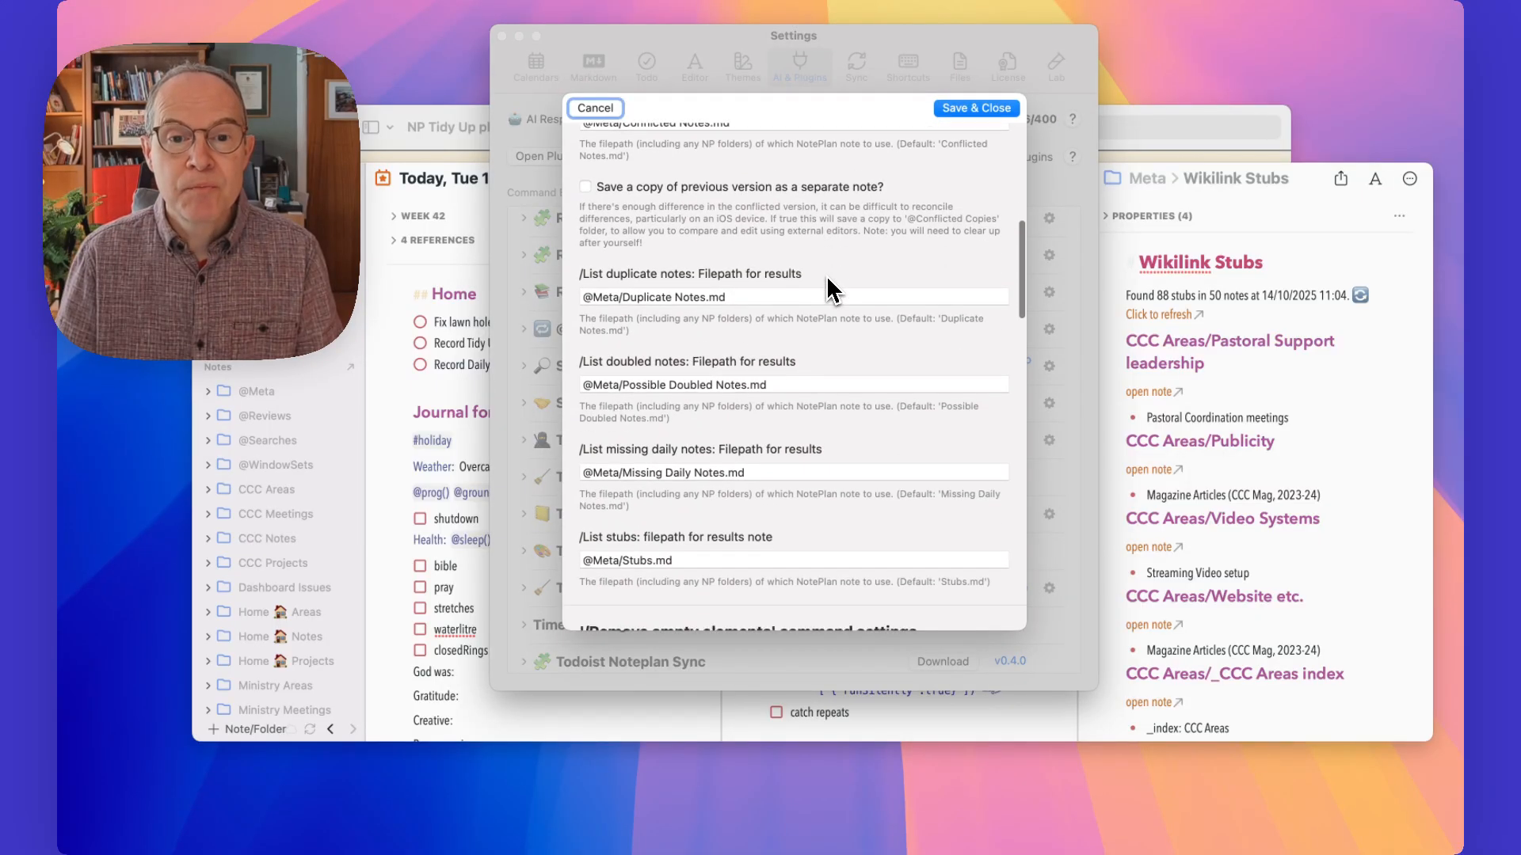
scroll(827, 291, "down", 10)
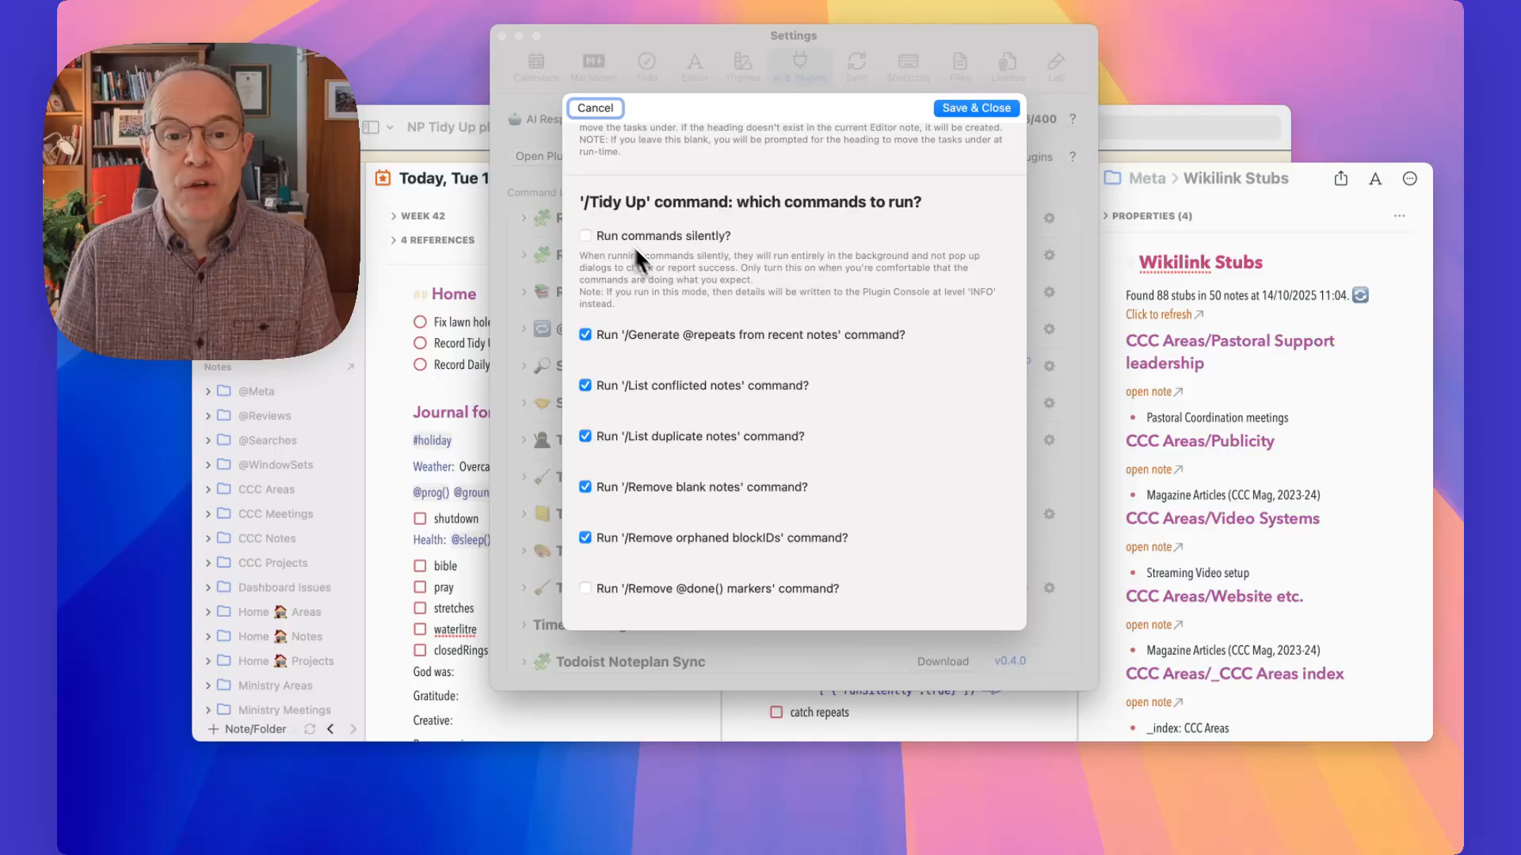
scroll(664, 293, "down", 5)
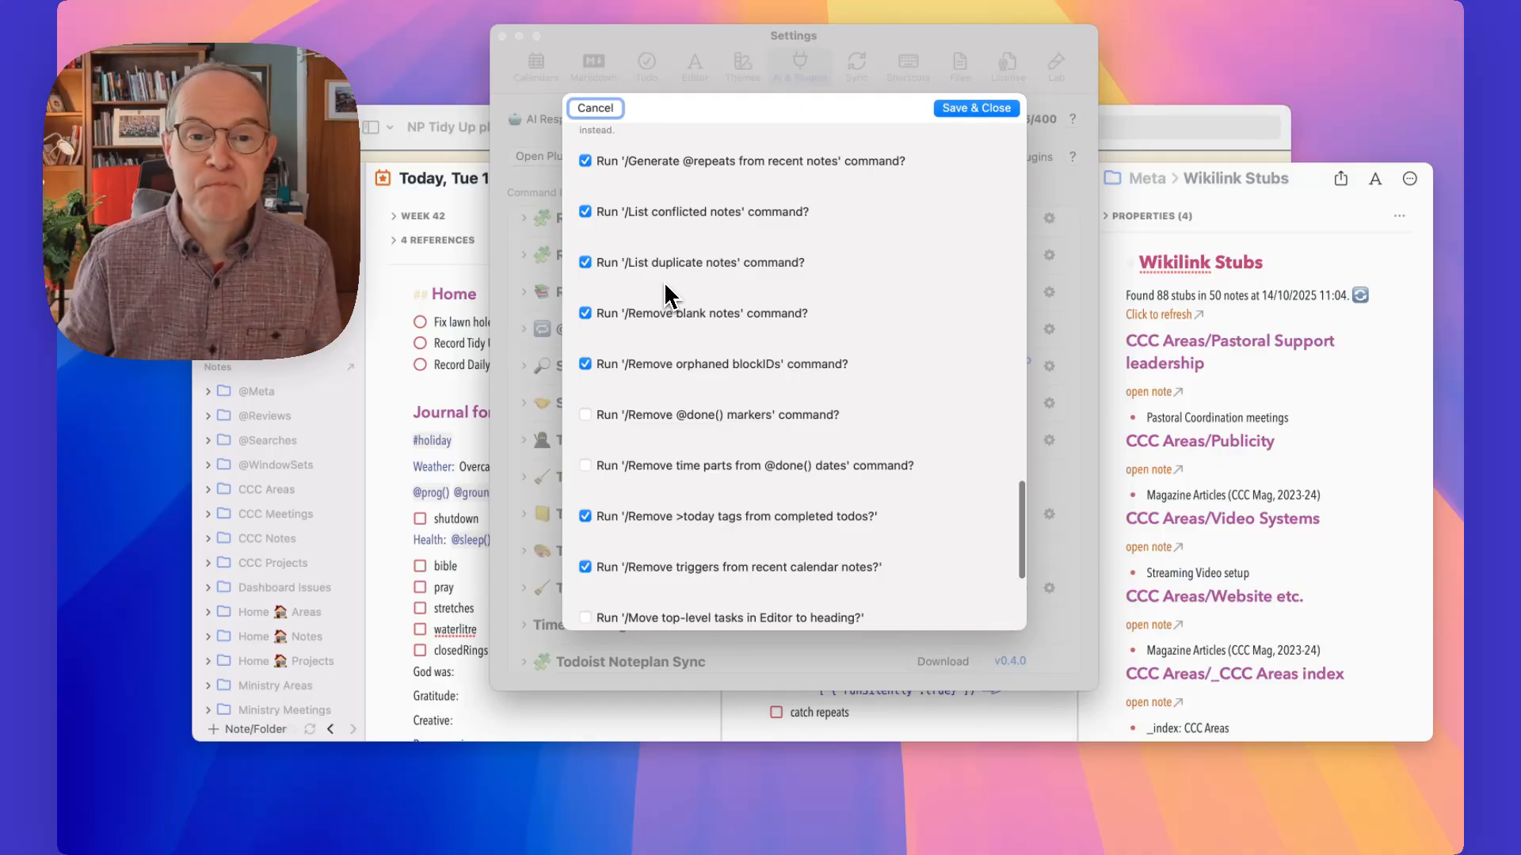
scroll(673, 313, "up", 3)
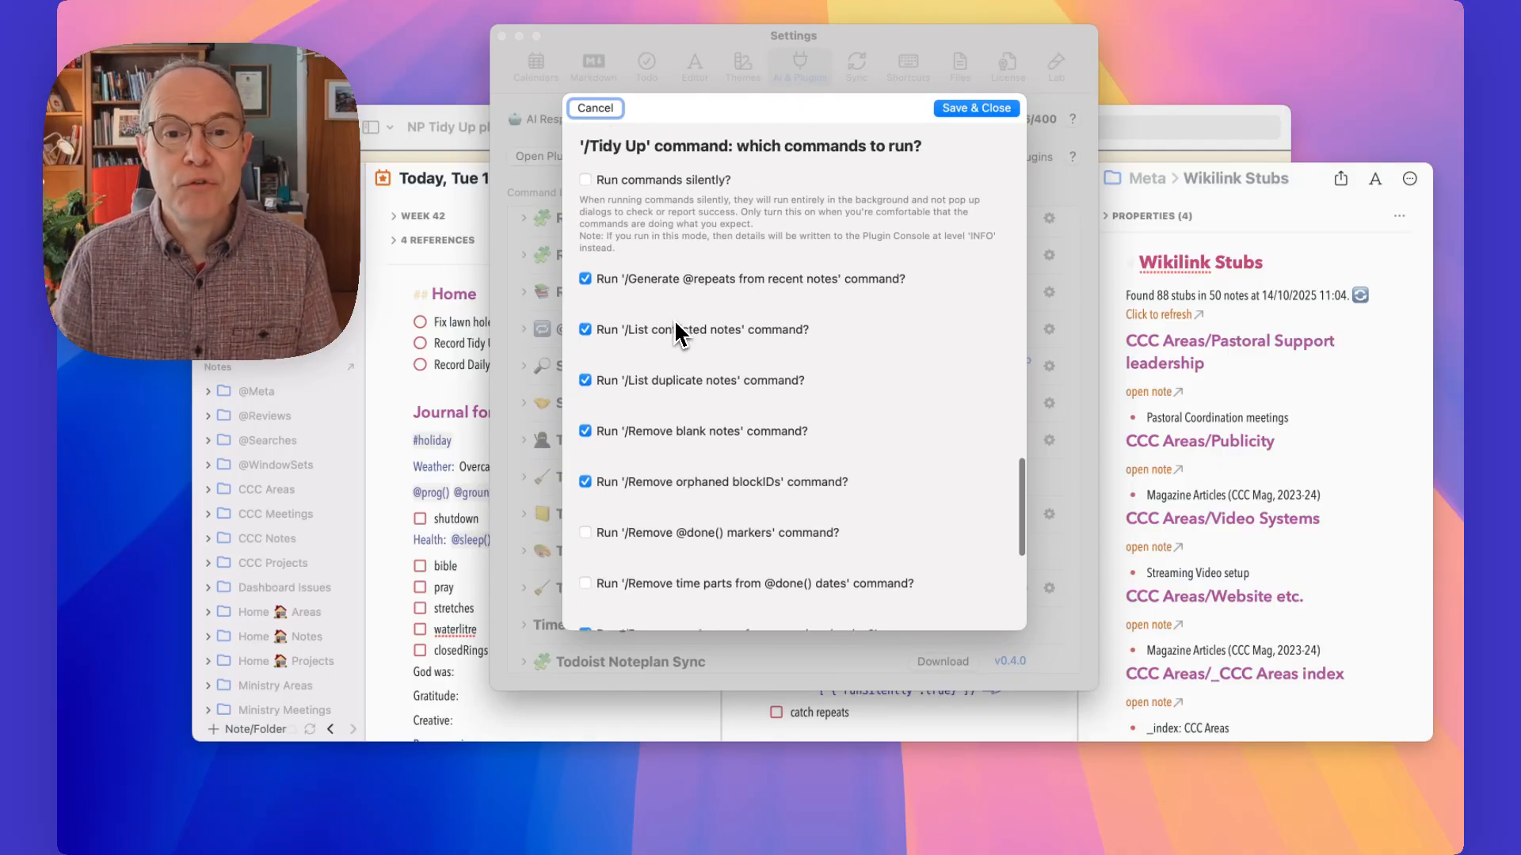
scroll(677, 333, "down", 5)
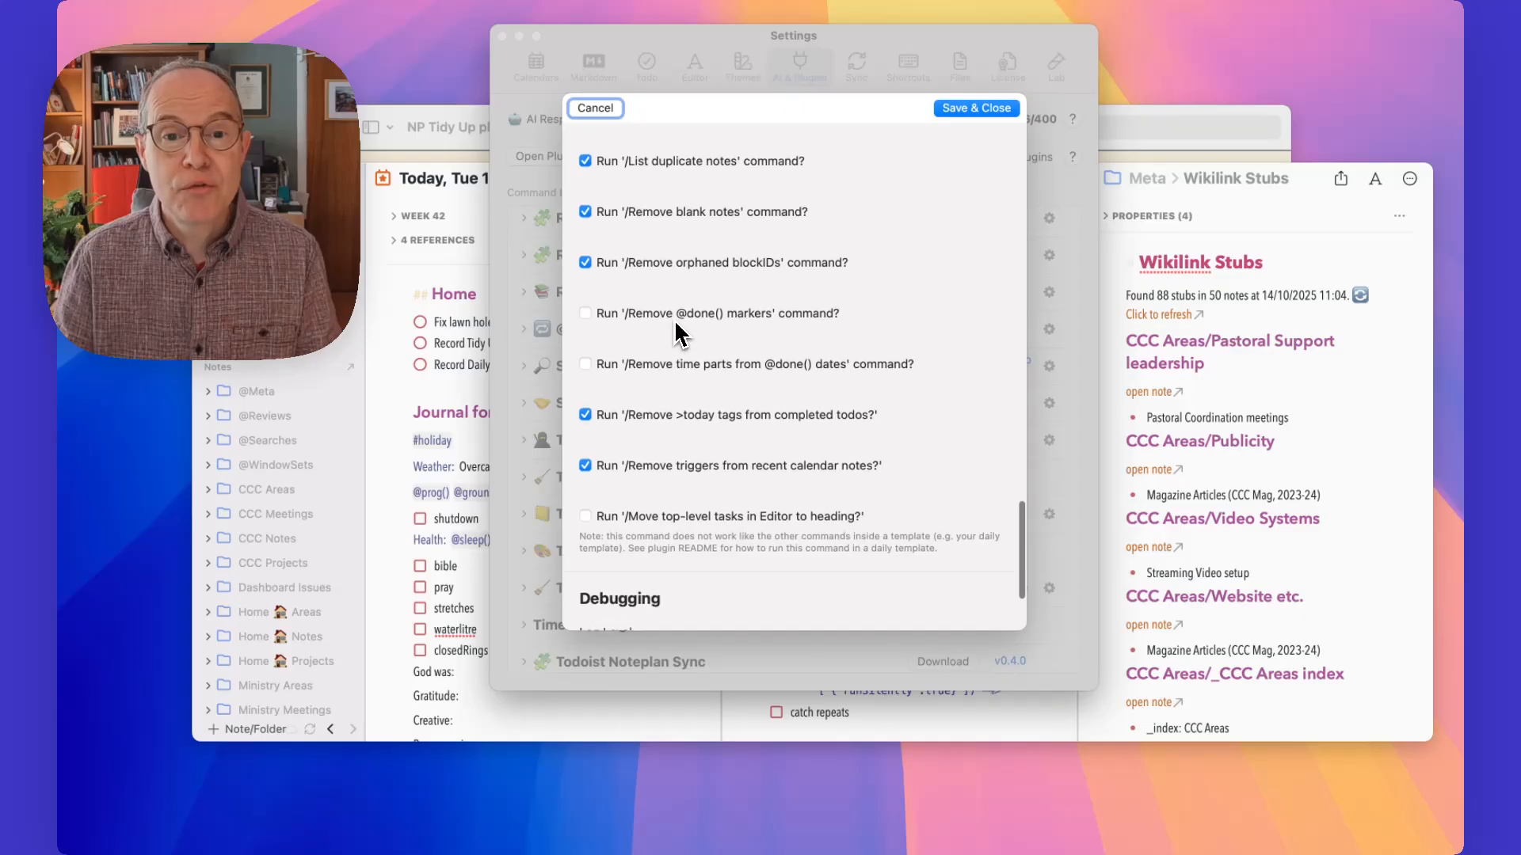
Examine the "Run commands silently?" option and the list of included commands for /Tidy Up, and close the plugin settings without saving
scroll(678, 331, "up", 5)
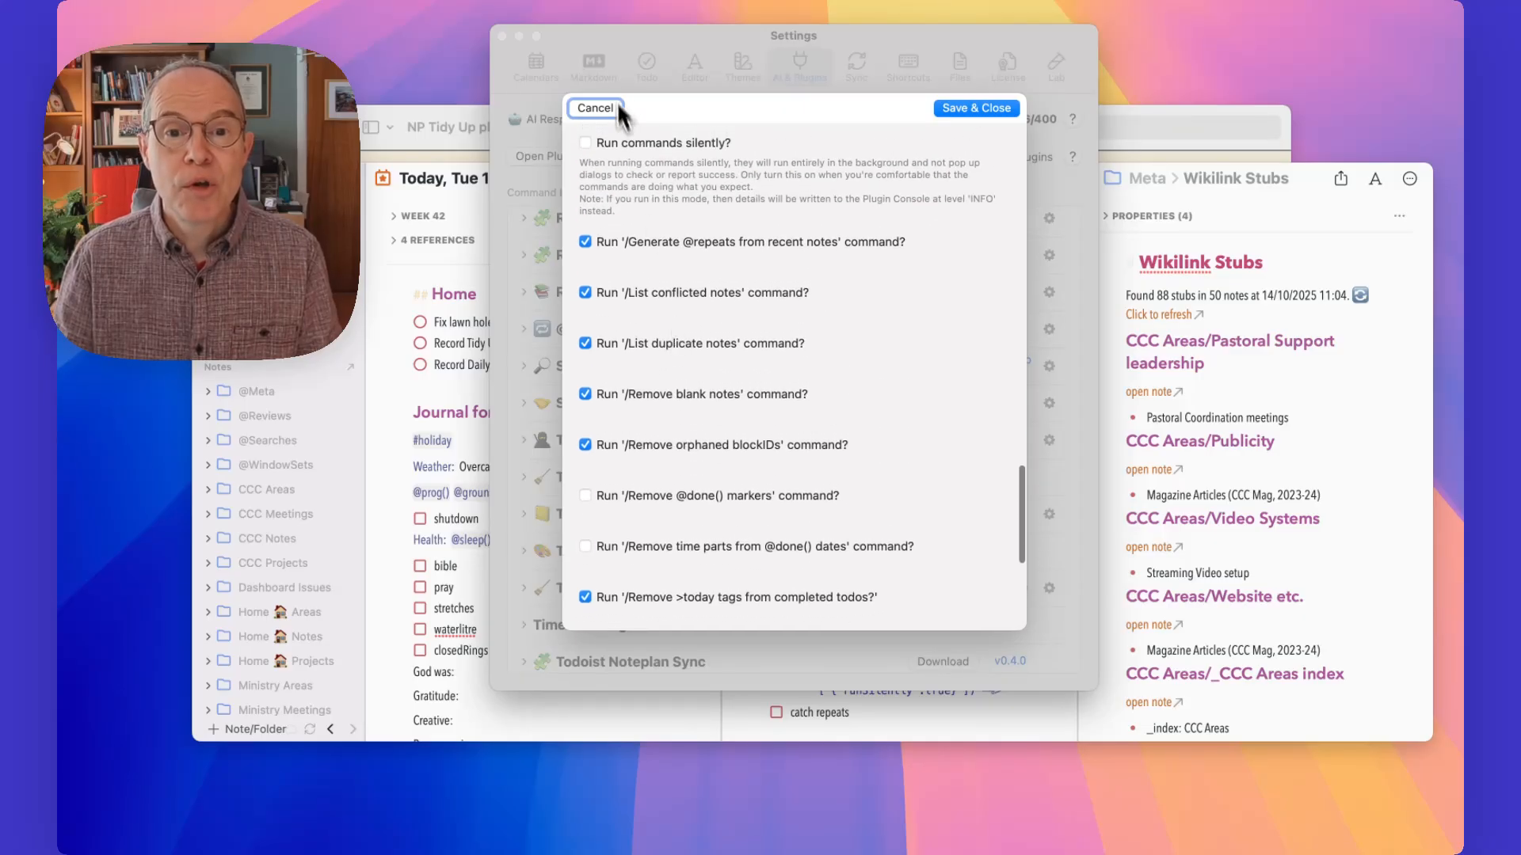
left_click(586, 145)
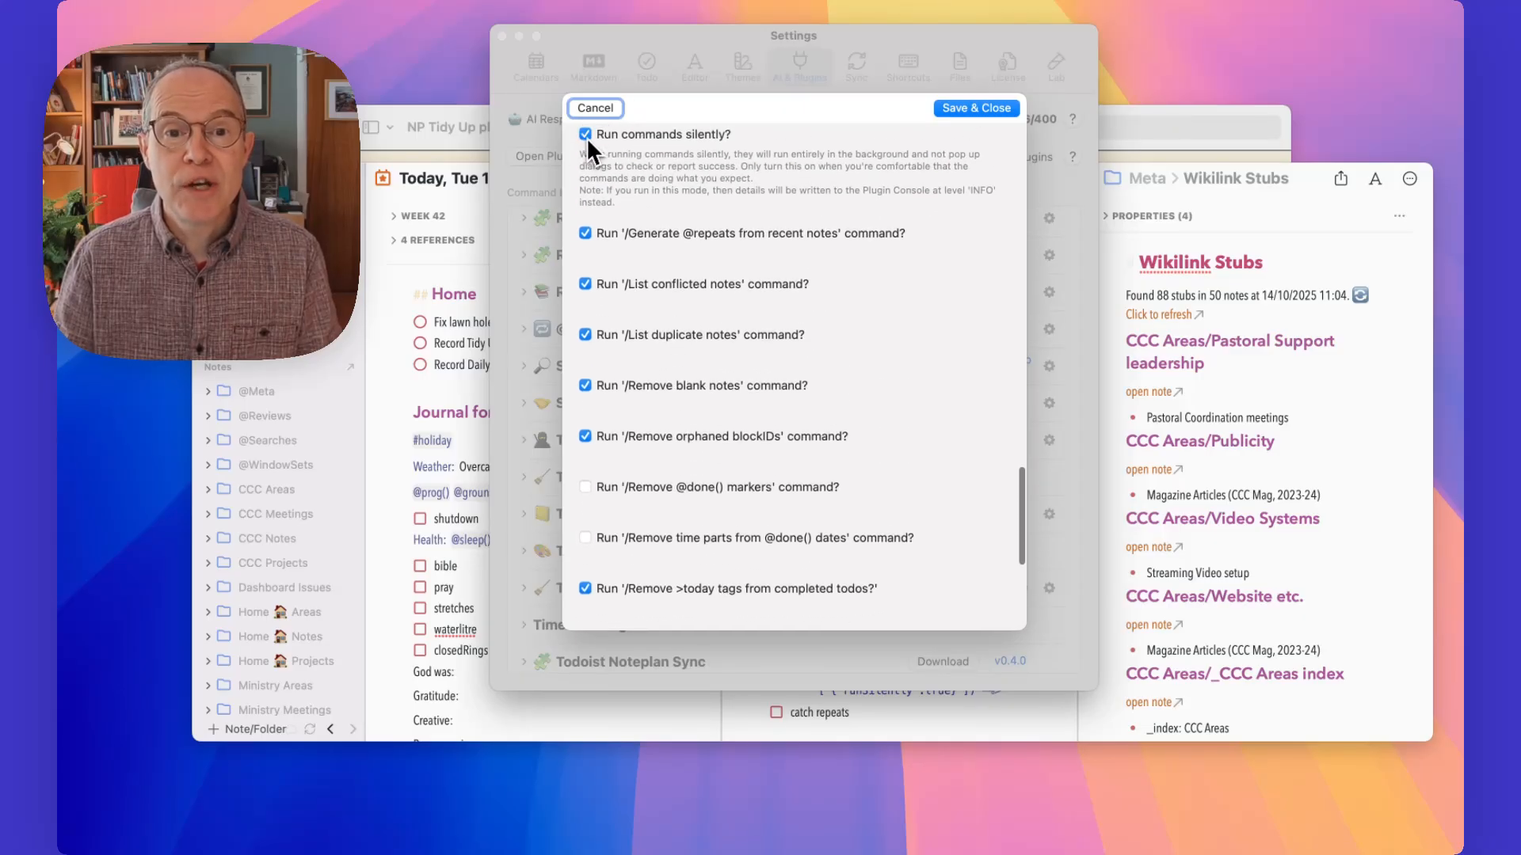
scroll(588, 138, "up", 1)
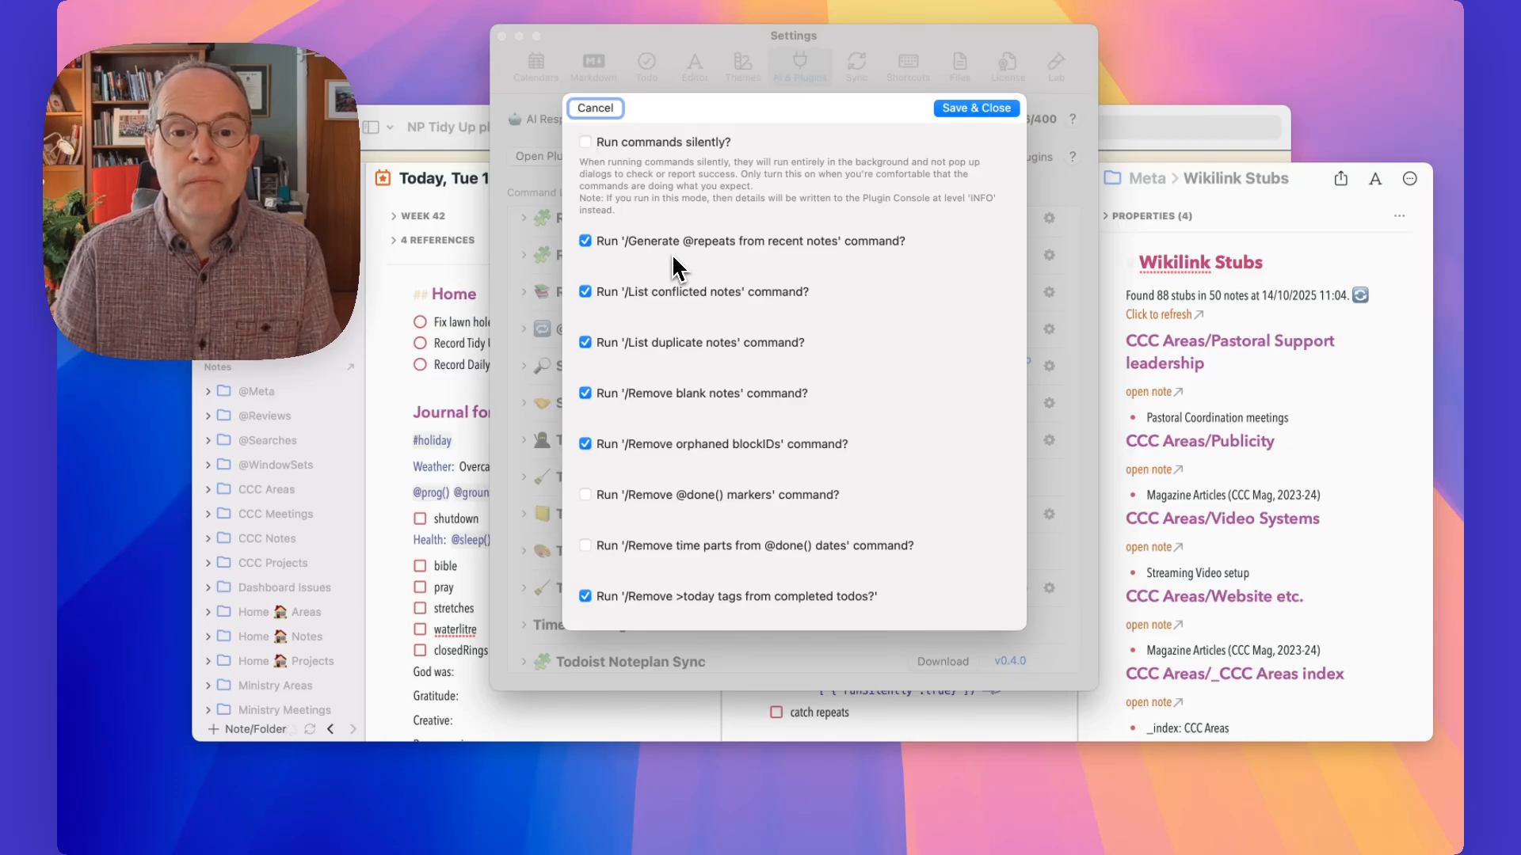
scroll(734, 282, "down", 3)
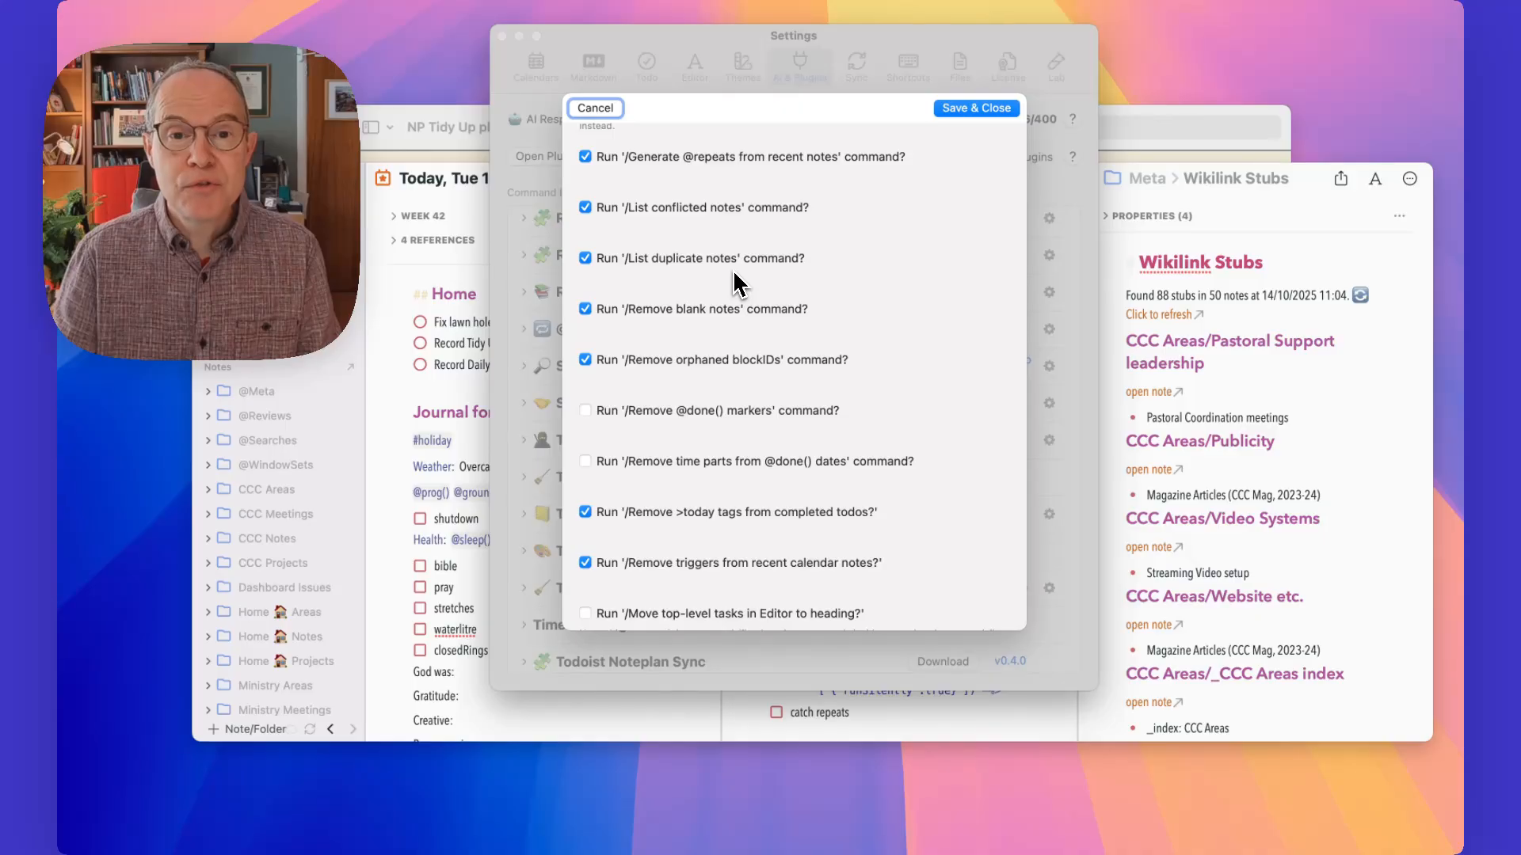
scroll(735, 282, "down", 5)
scroll(735, 282, "up", 3)
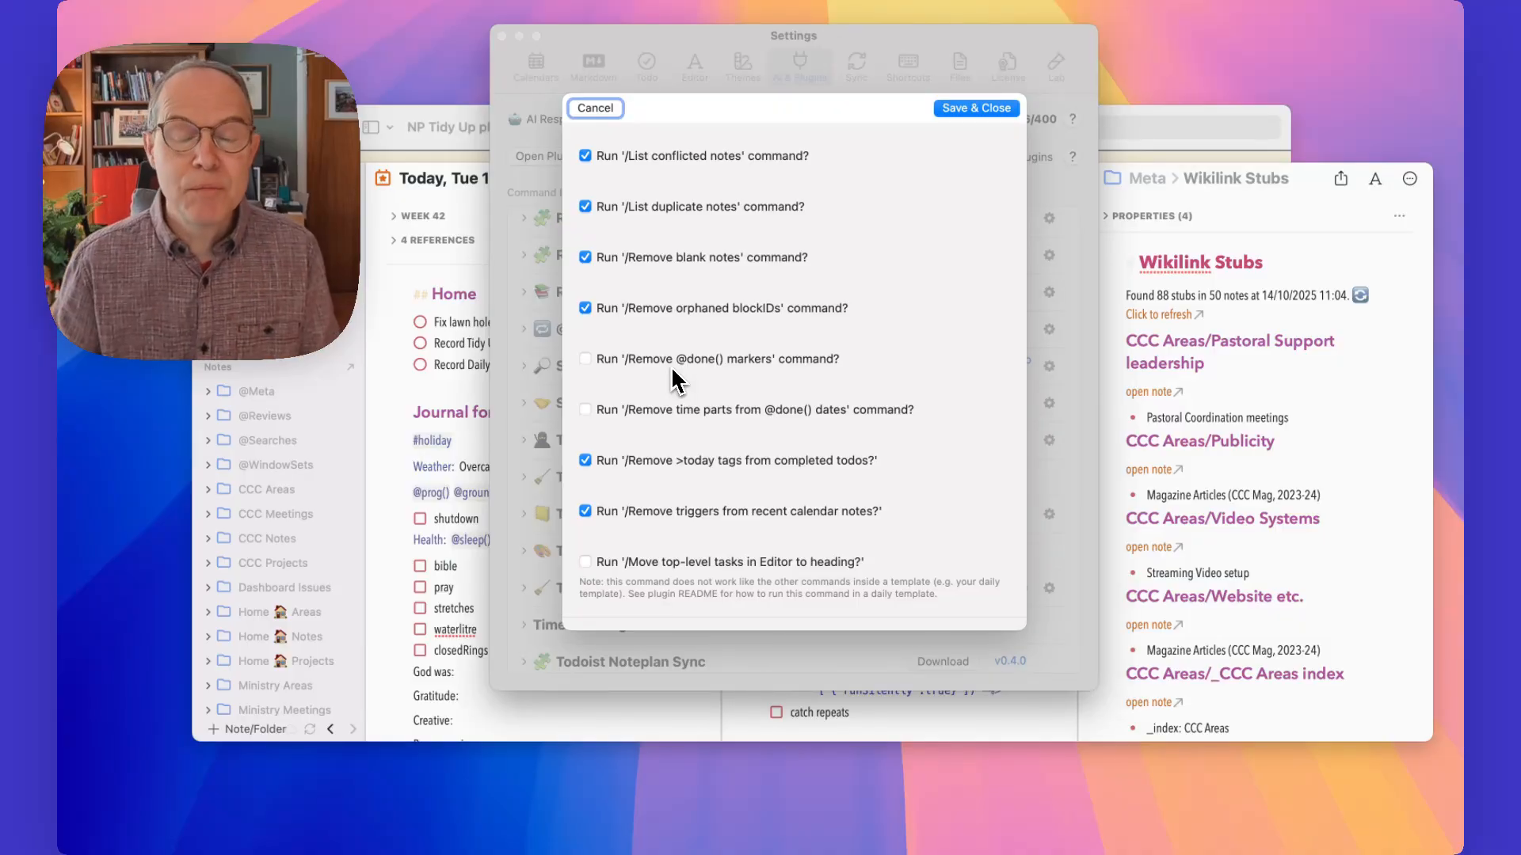
scroll(713, 392, "up", 5)
scroll(717, 395, "up", 5)
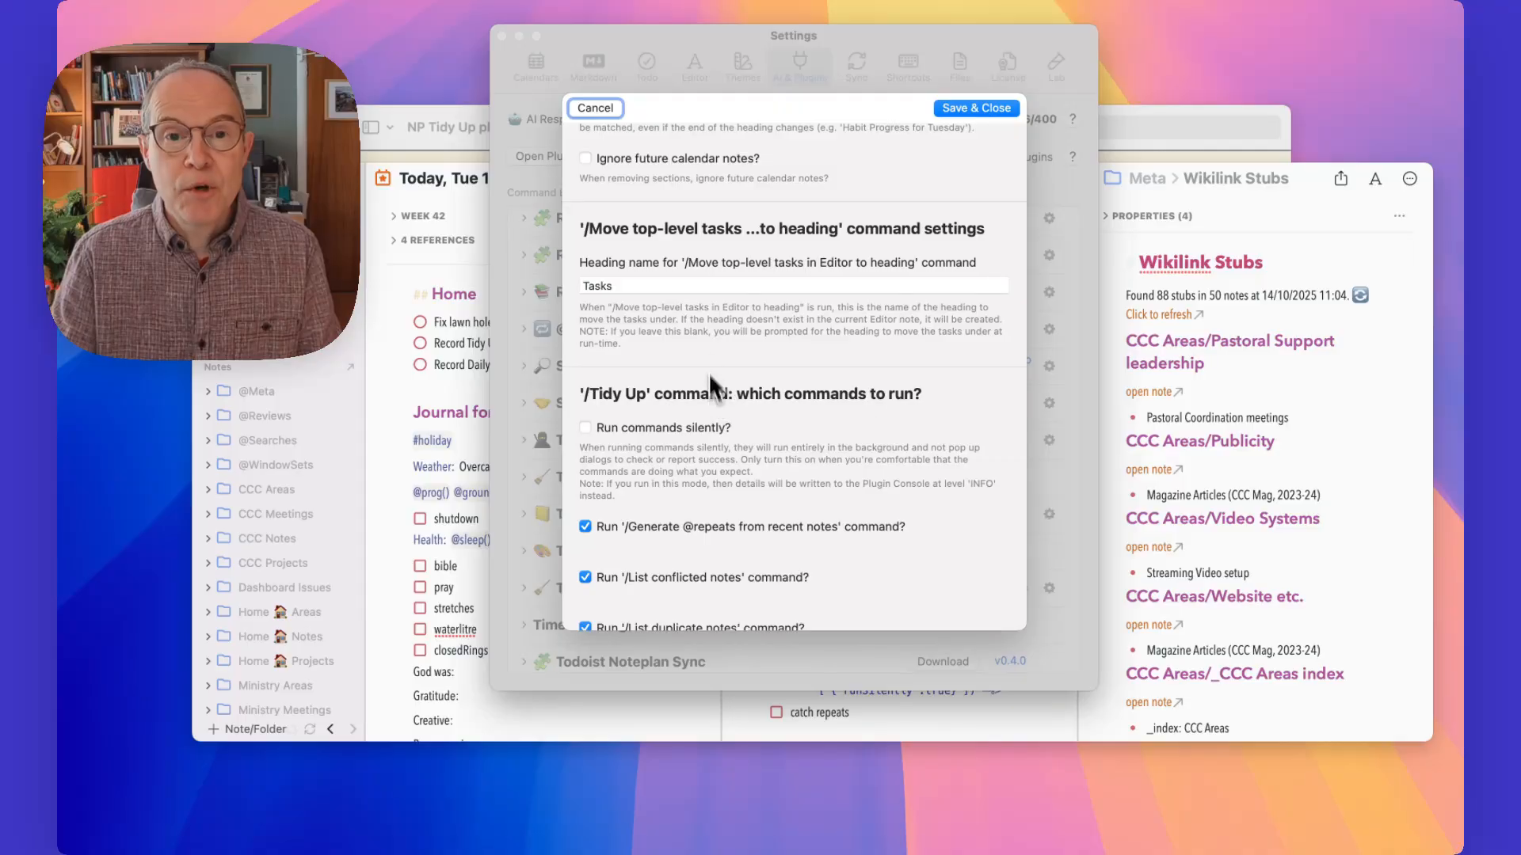
left_click(592, 114)
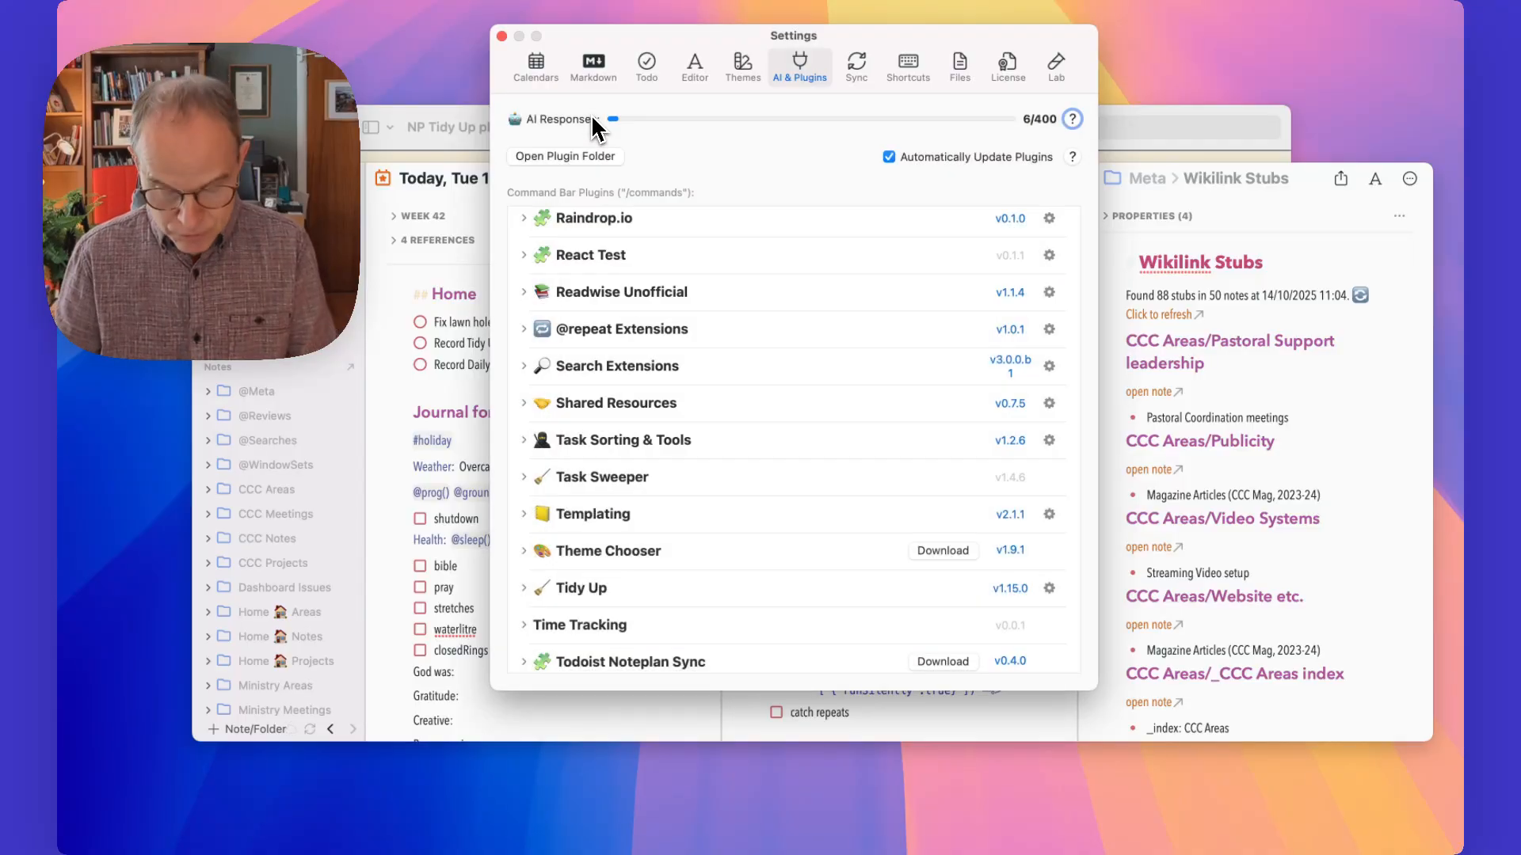
Find the combined Tidy Up command with "/tidy", run it, dismiss the blank notes message and agree to remove the orphaned blockIDs
key("super+j")
type("/tidy")
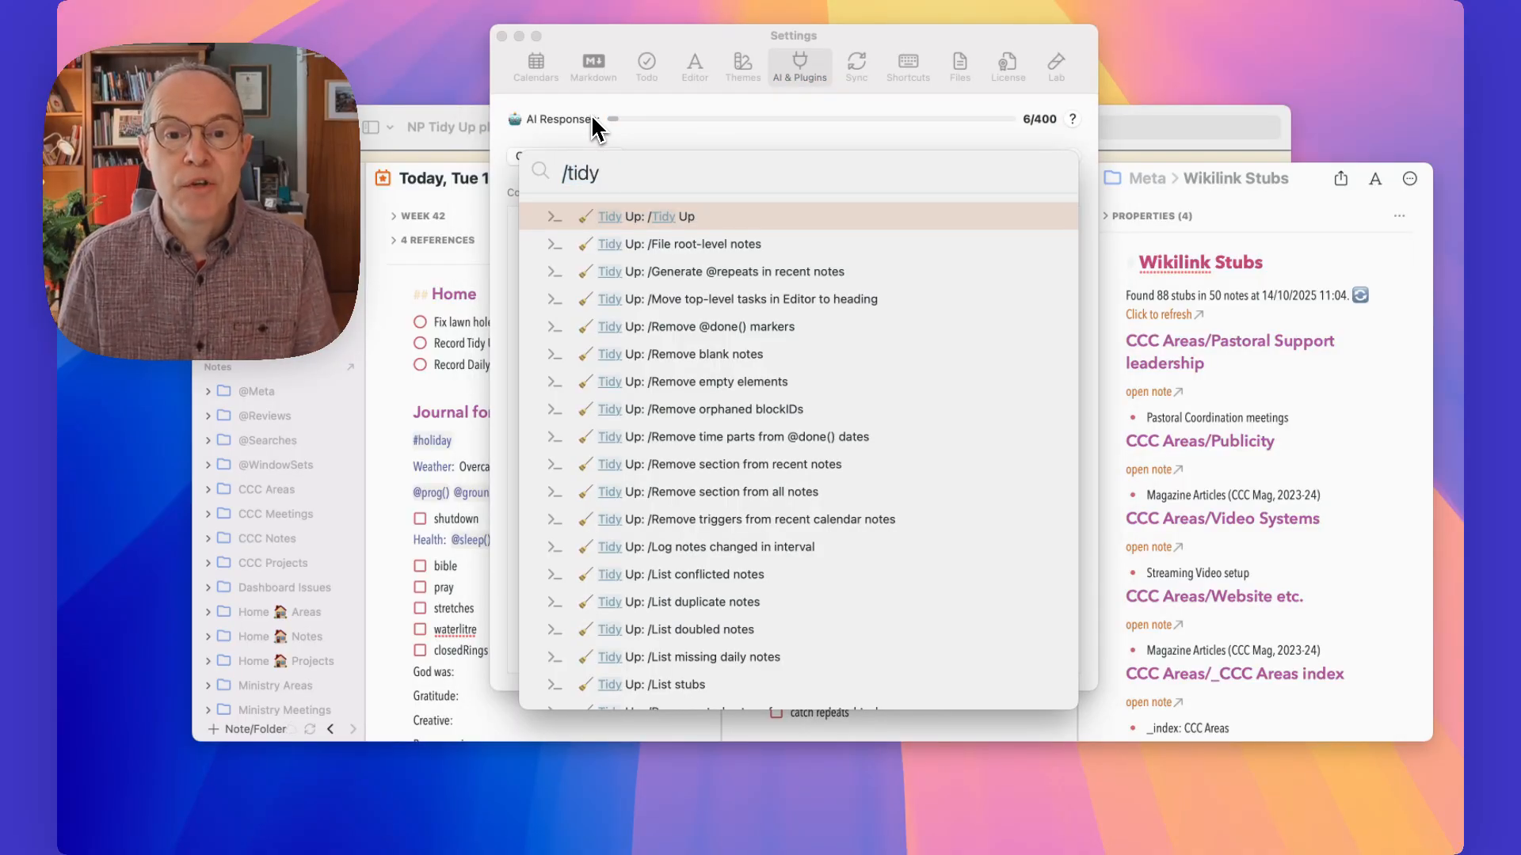
left_click(656, 224)
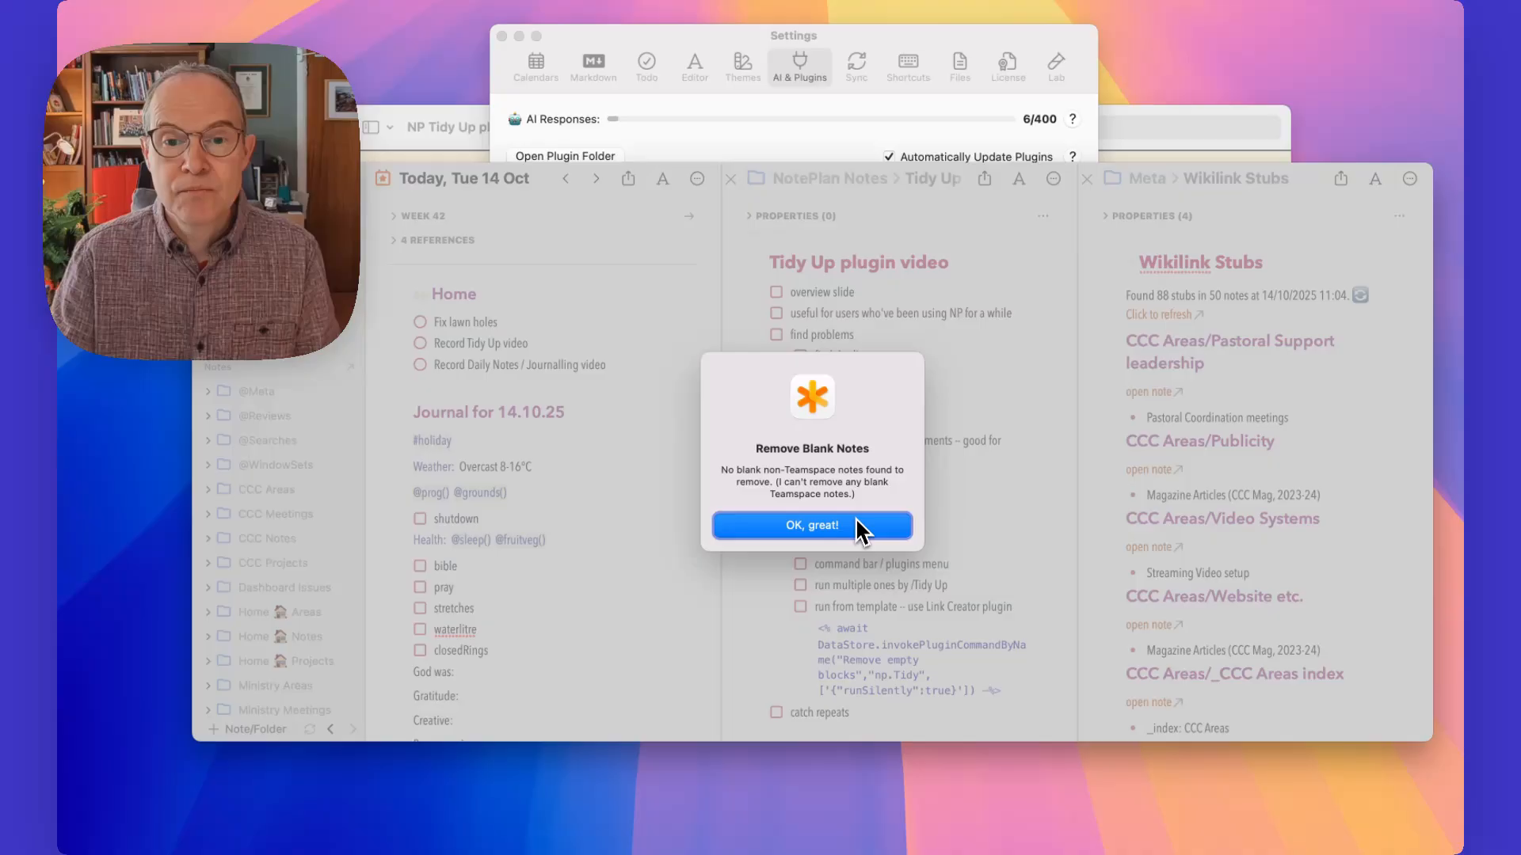
left_click(855, 523)
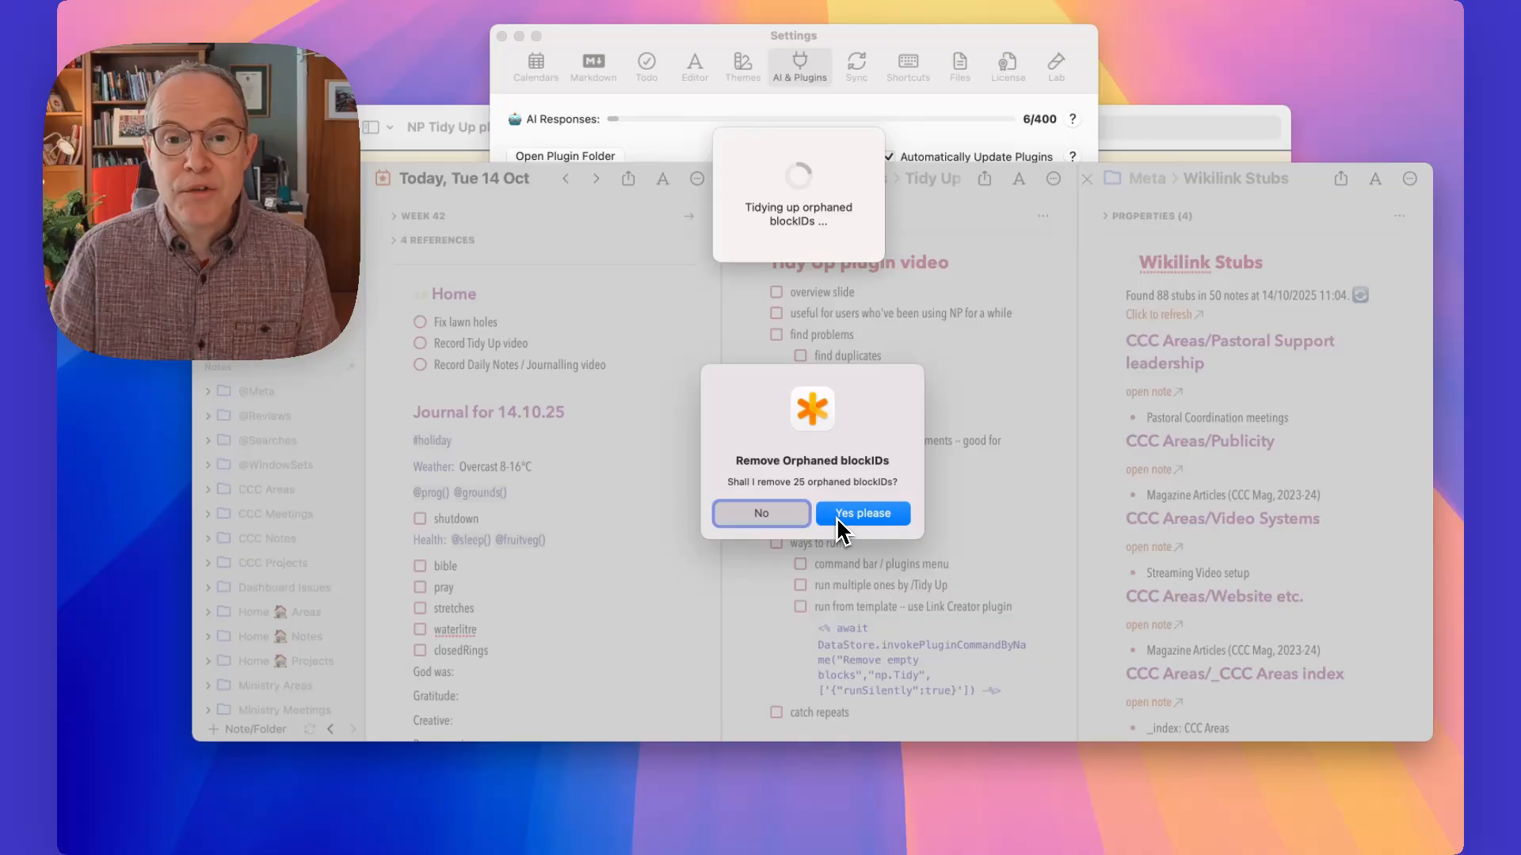
left_click(838, 522)
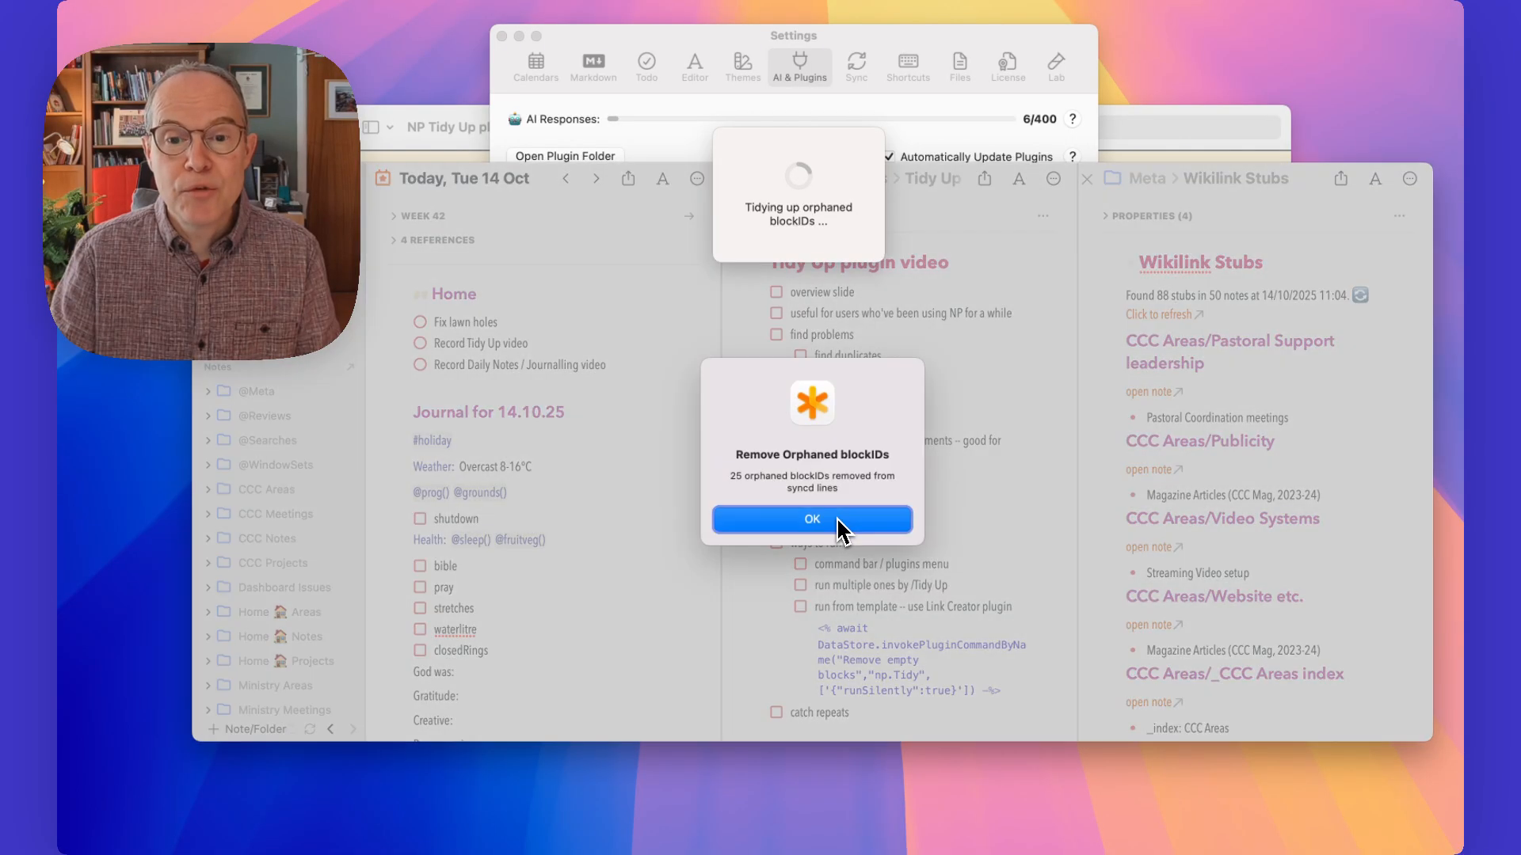
Acknowledge the result messages for orphaned blockIDs, >today tags, conflicted notes, triggers and generated repeats until the Tidy Up run completes
left_click(838, 524)
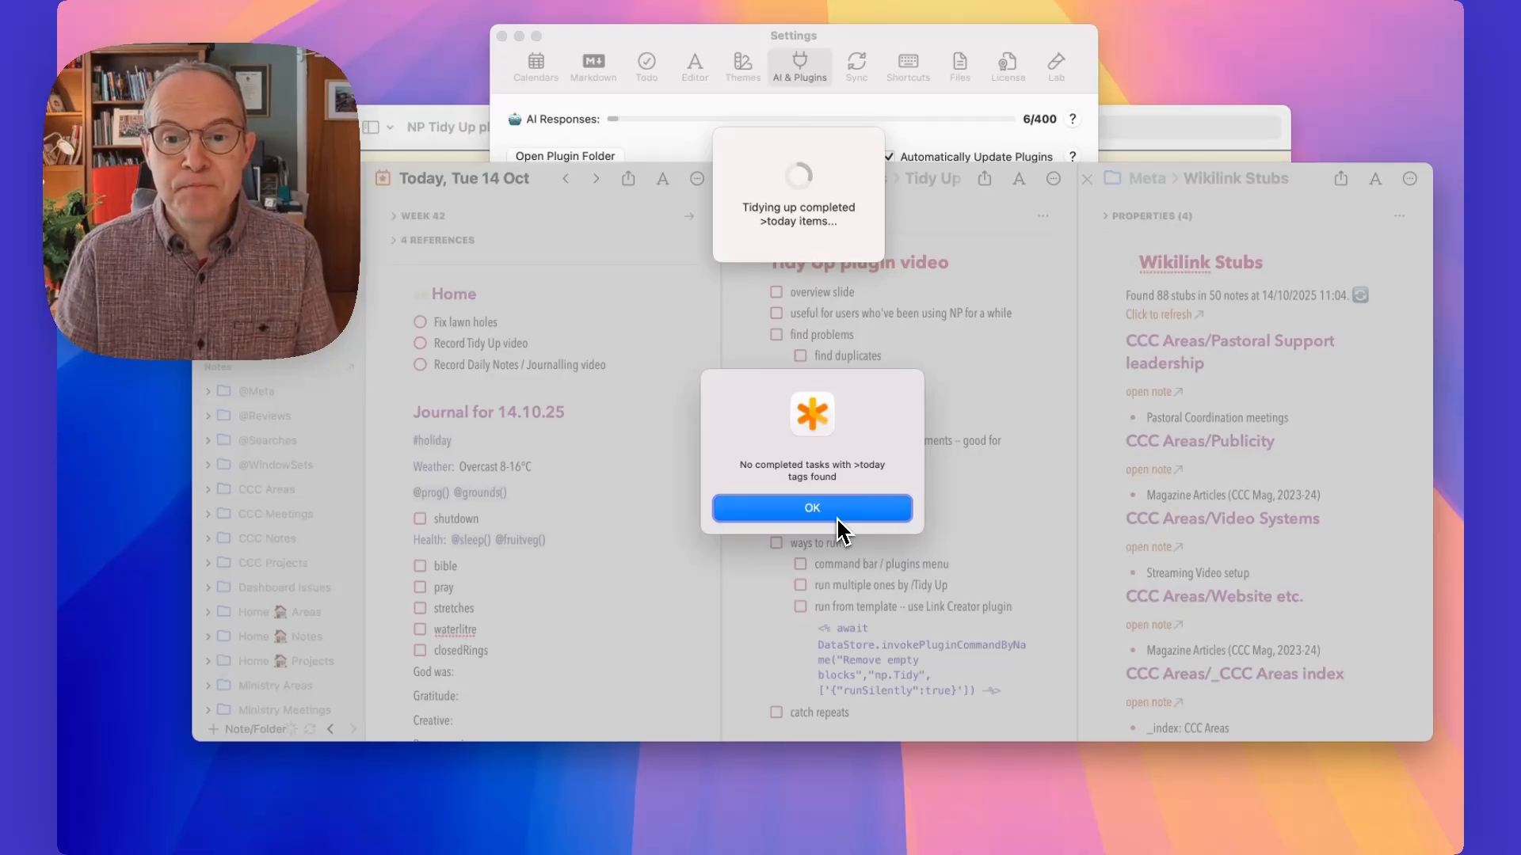
left_click(838, 521)
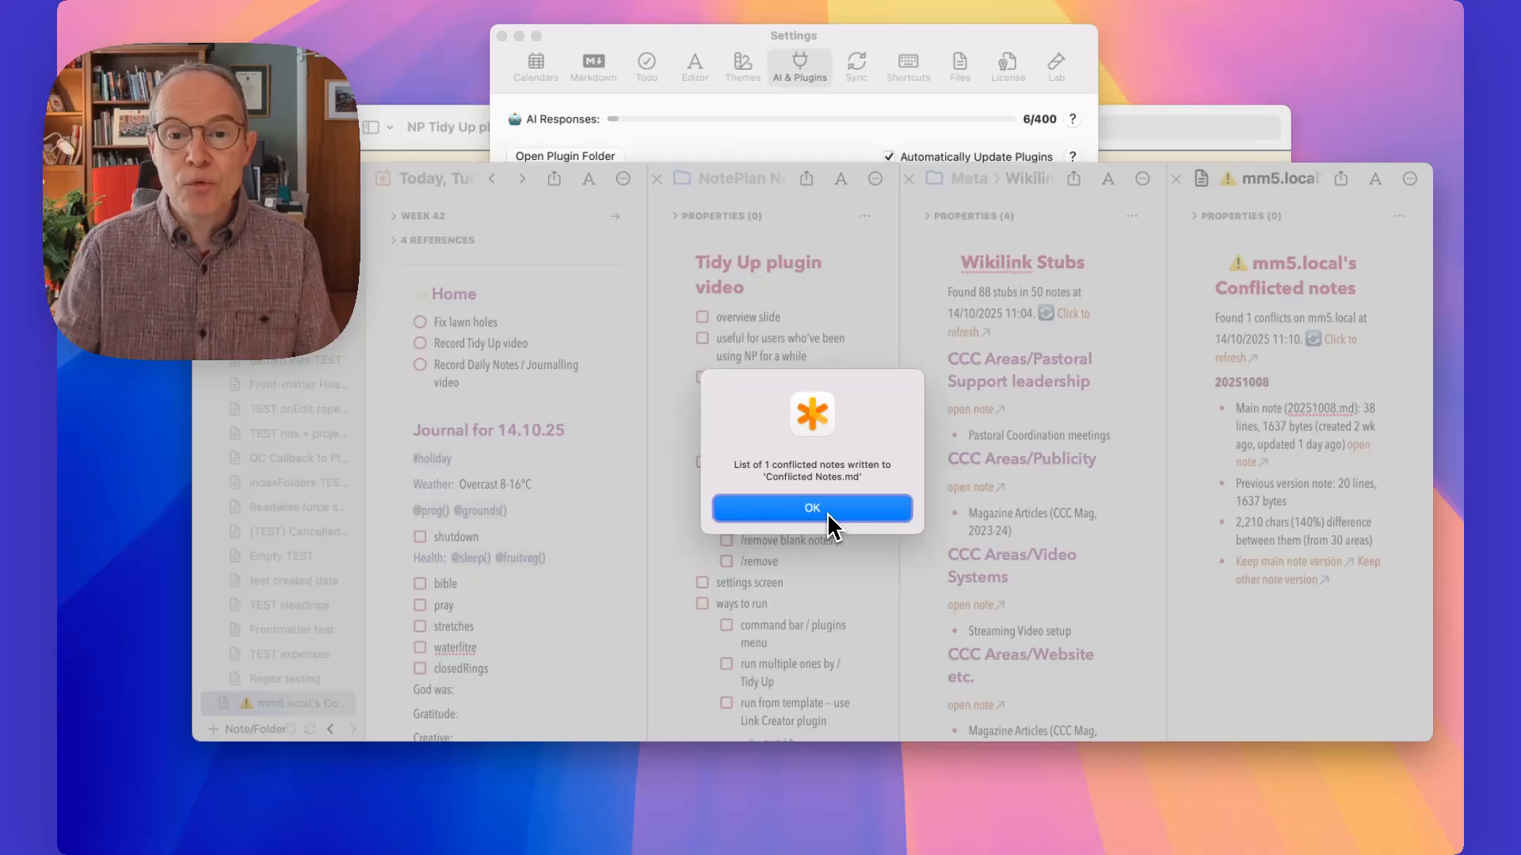
left_click(828, 515)
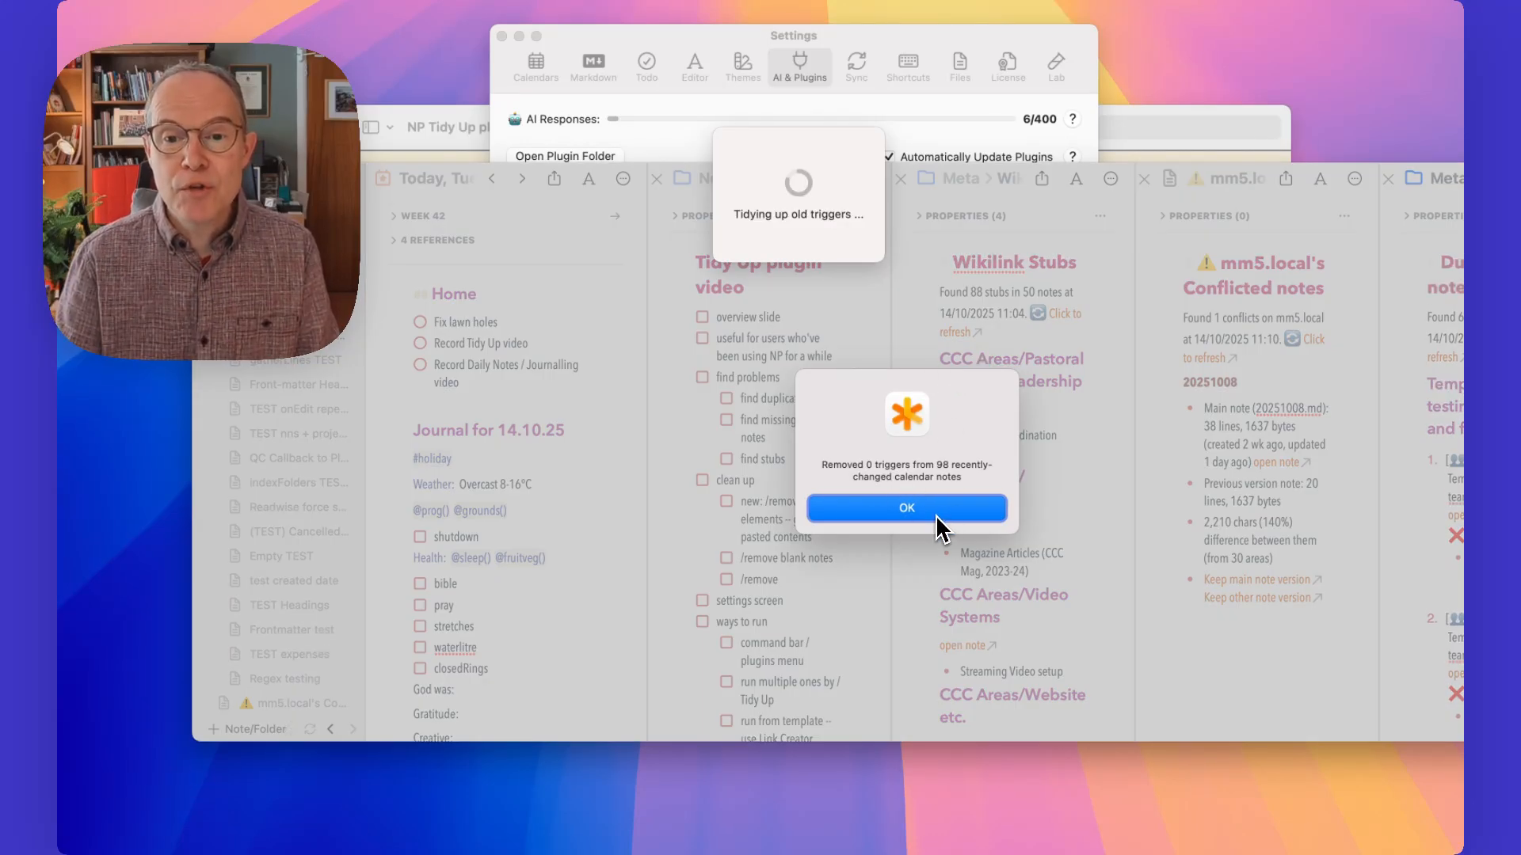
left_click(934, 513)
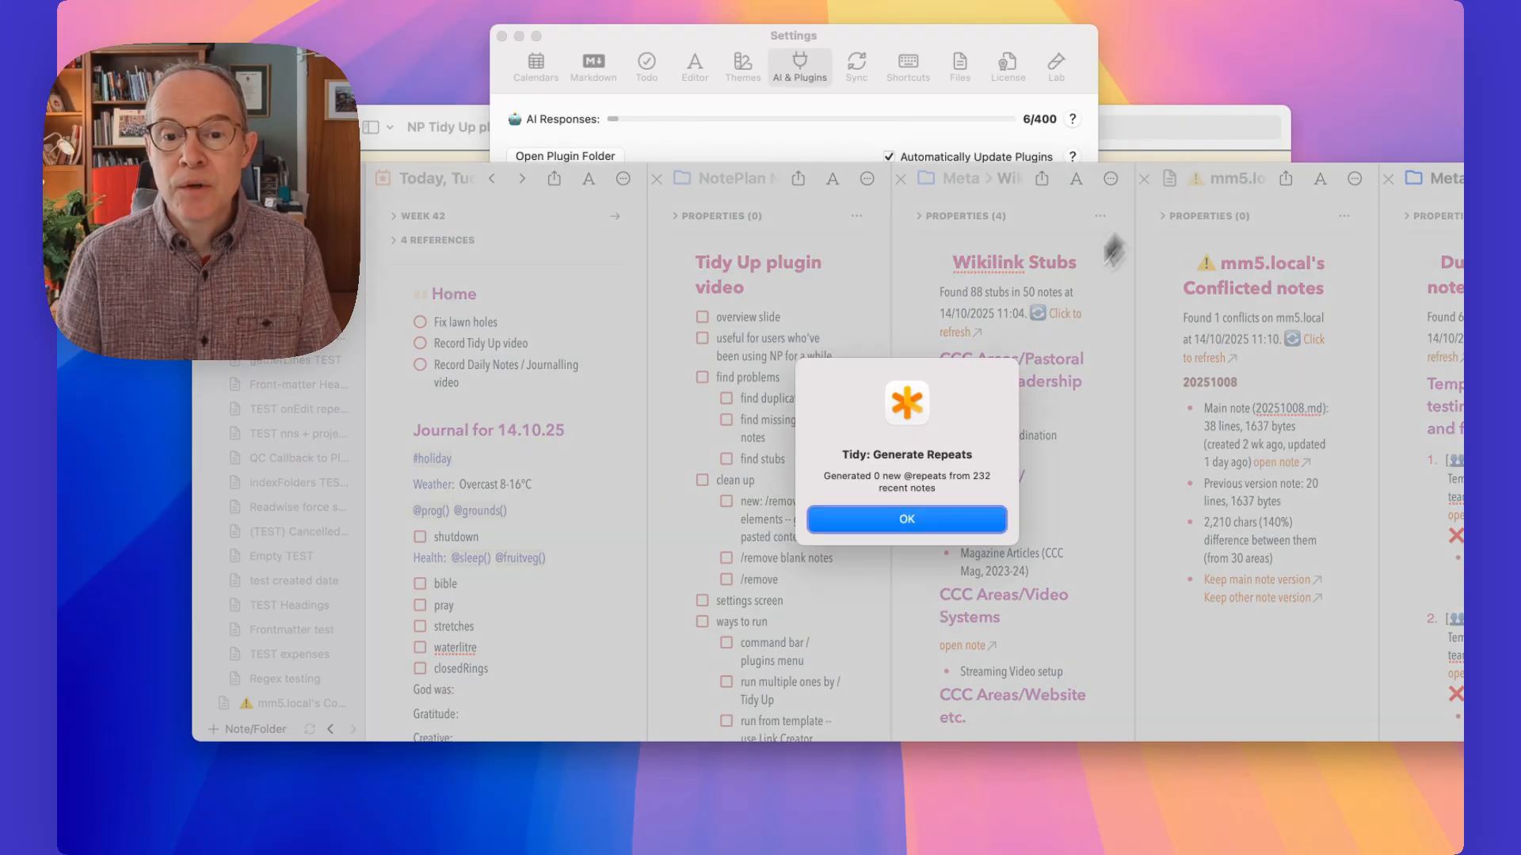
left_click(935, 521)
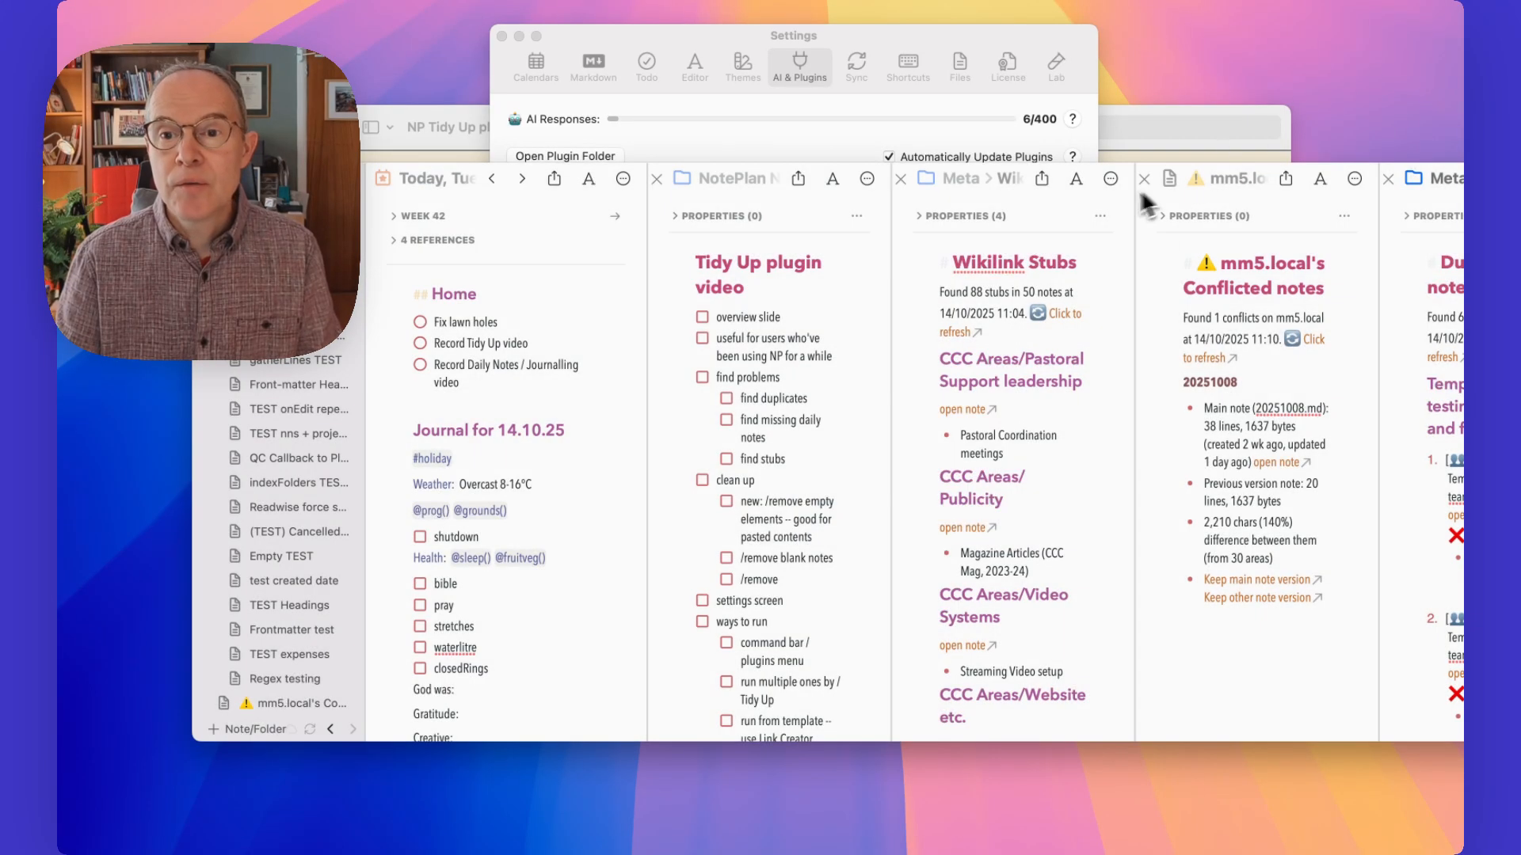
Close the Conflicted notes, Duplicate notes and Wikilink Stubs split views and shrink the main window to fit the screen
left_click(1145, 179)
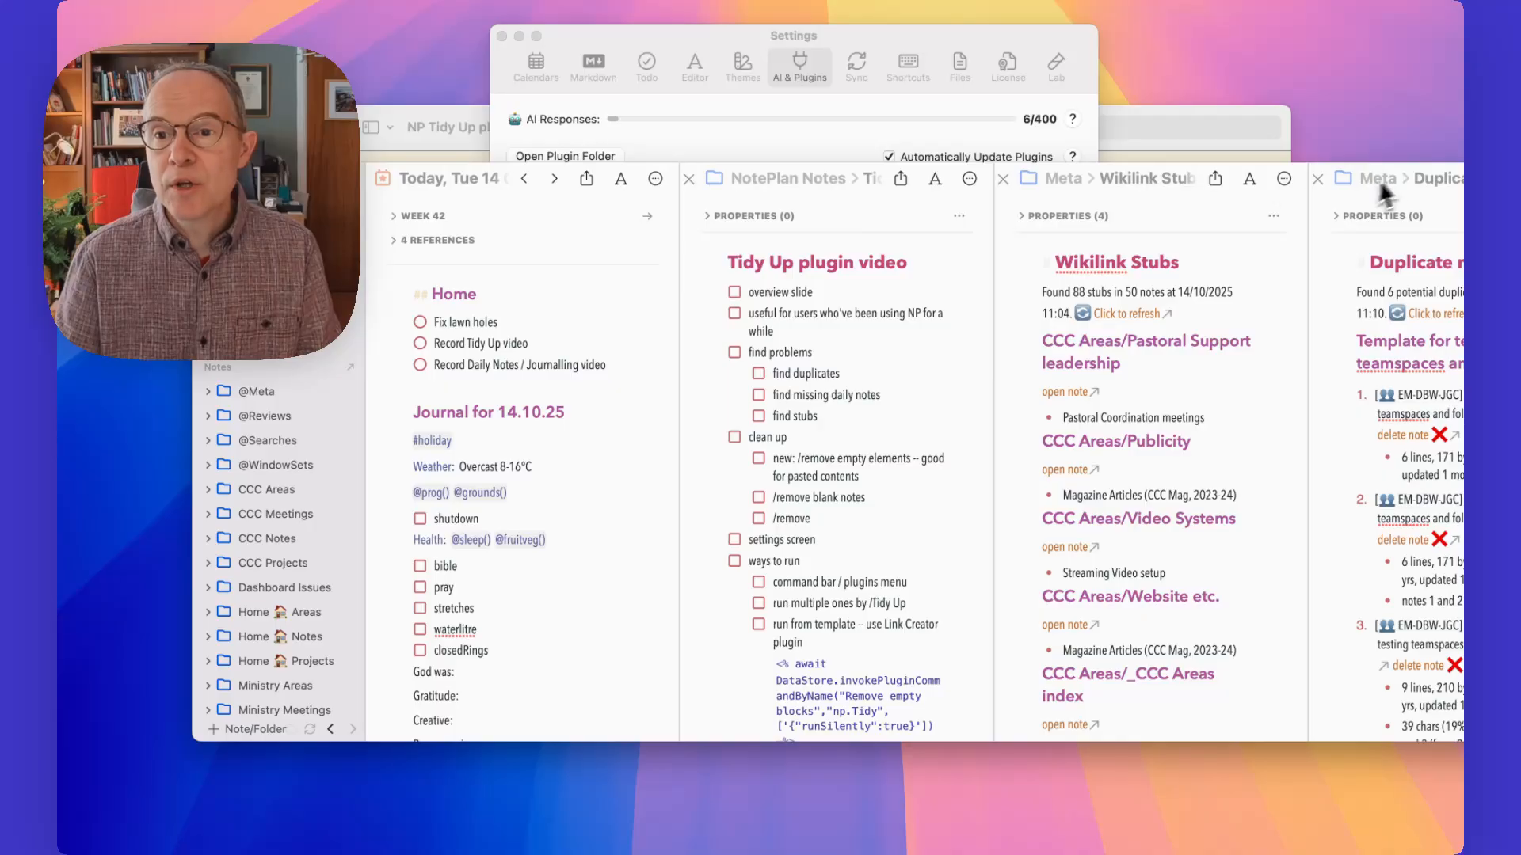
left_click(1317, 179)
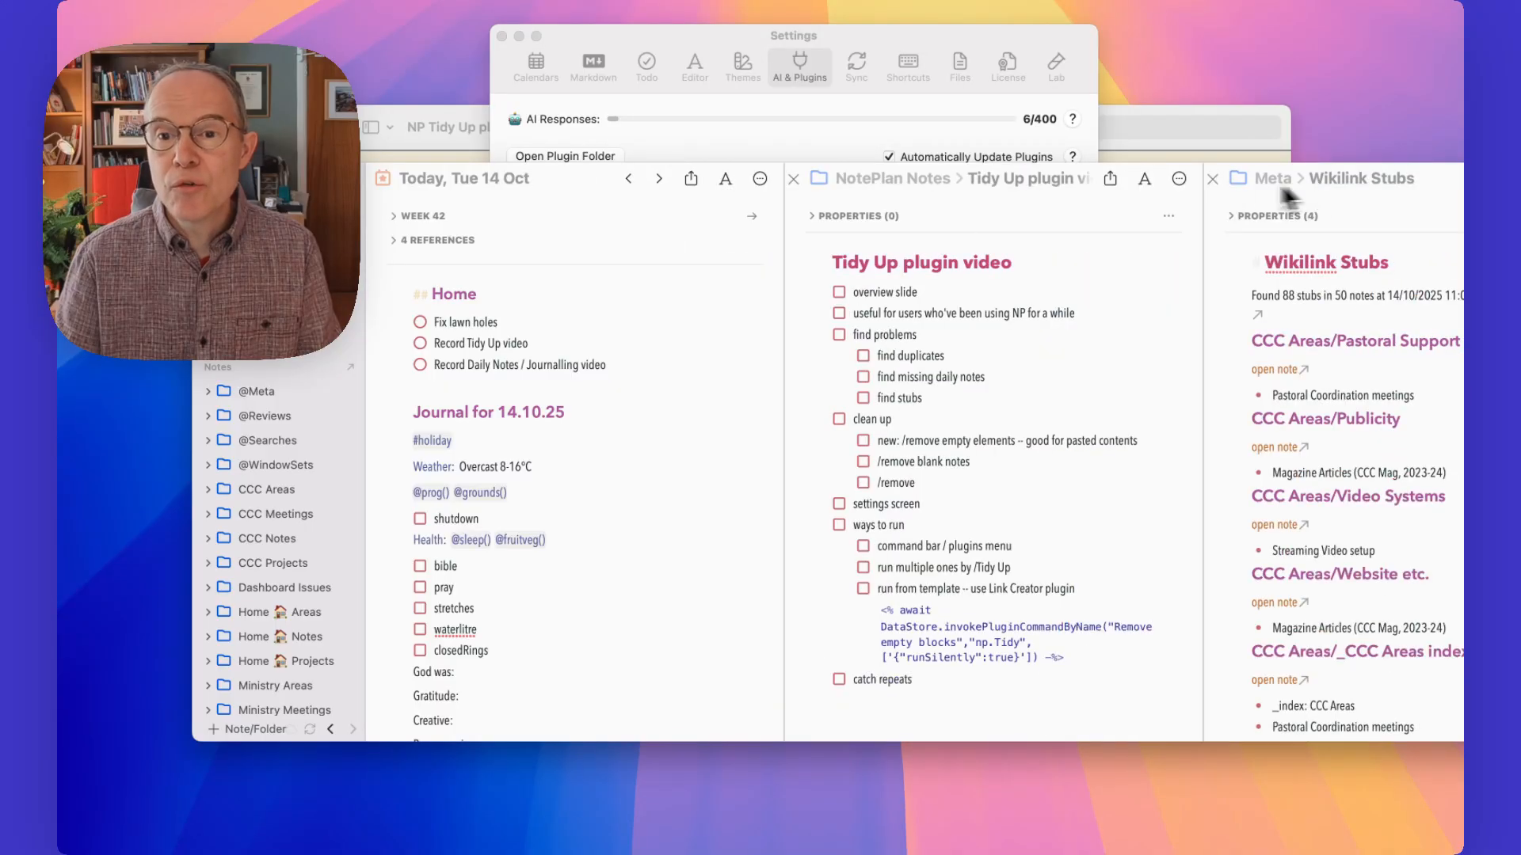
left_click(1212, 180)
left_click_drag(1464, 740, 1366, 759)
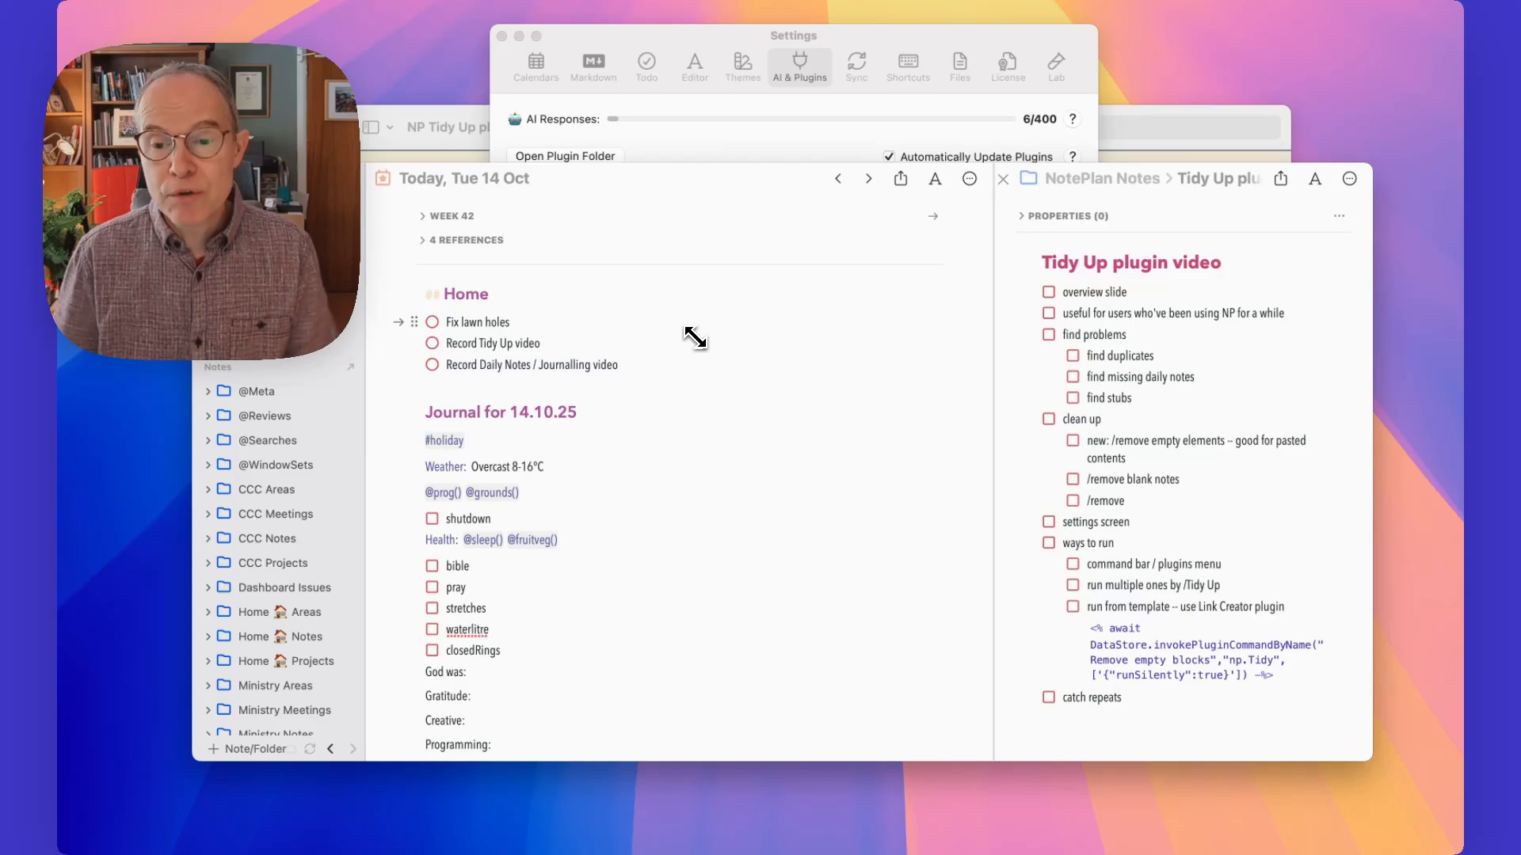
Check the "run from template" item in the Tidy Up plugin video note and bring the tidy-up template window over the notes
scroll(1336, 527, "down", 3)
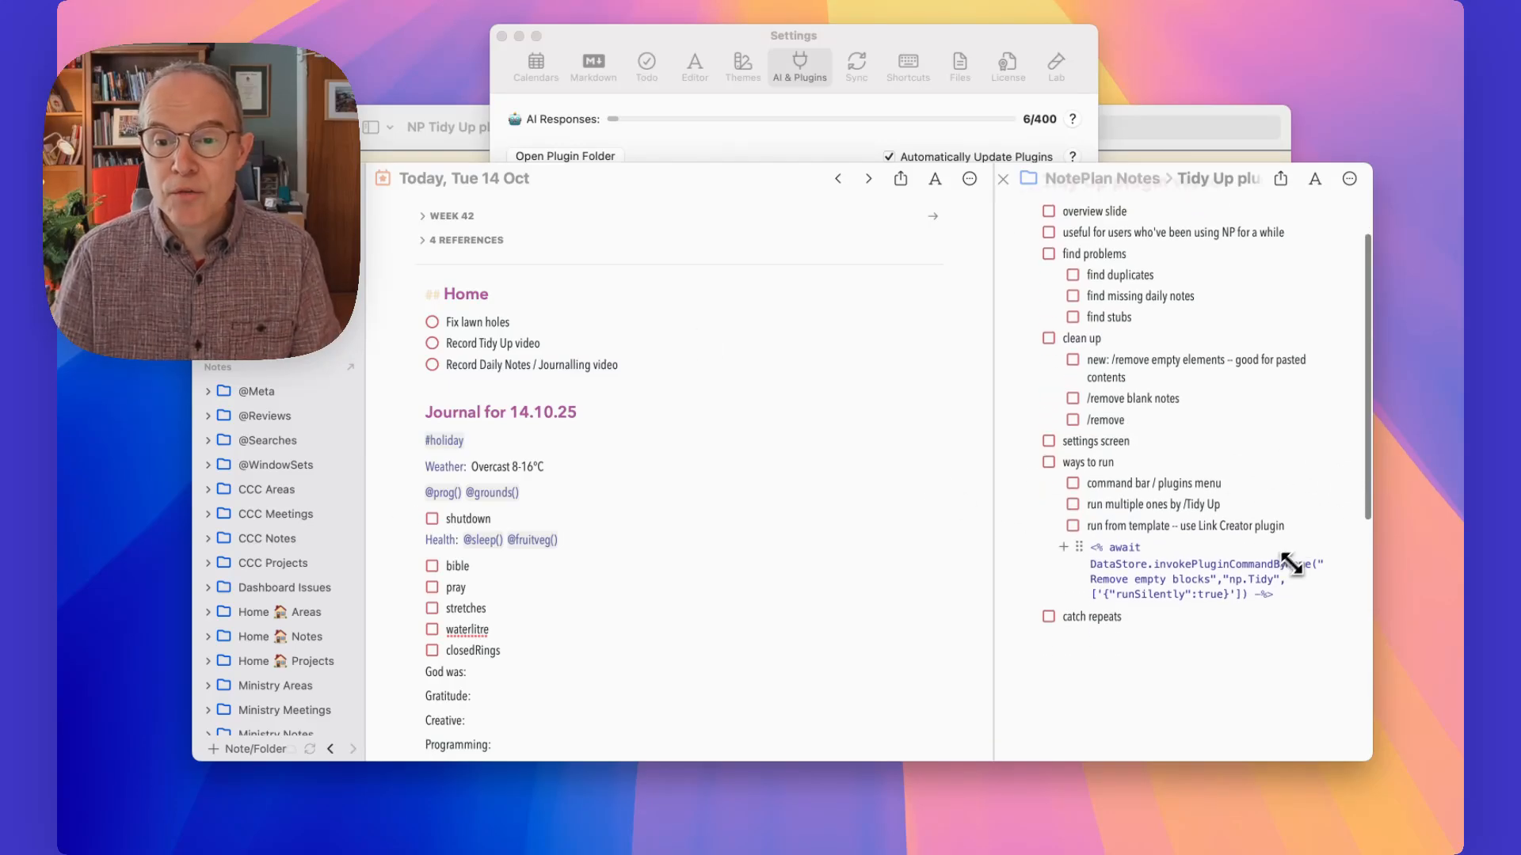
scroll(1291, 564, "down", 3)
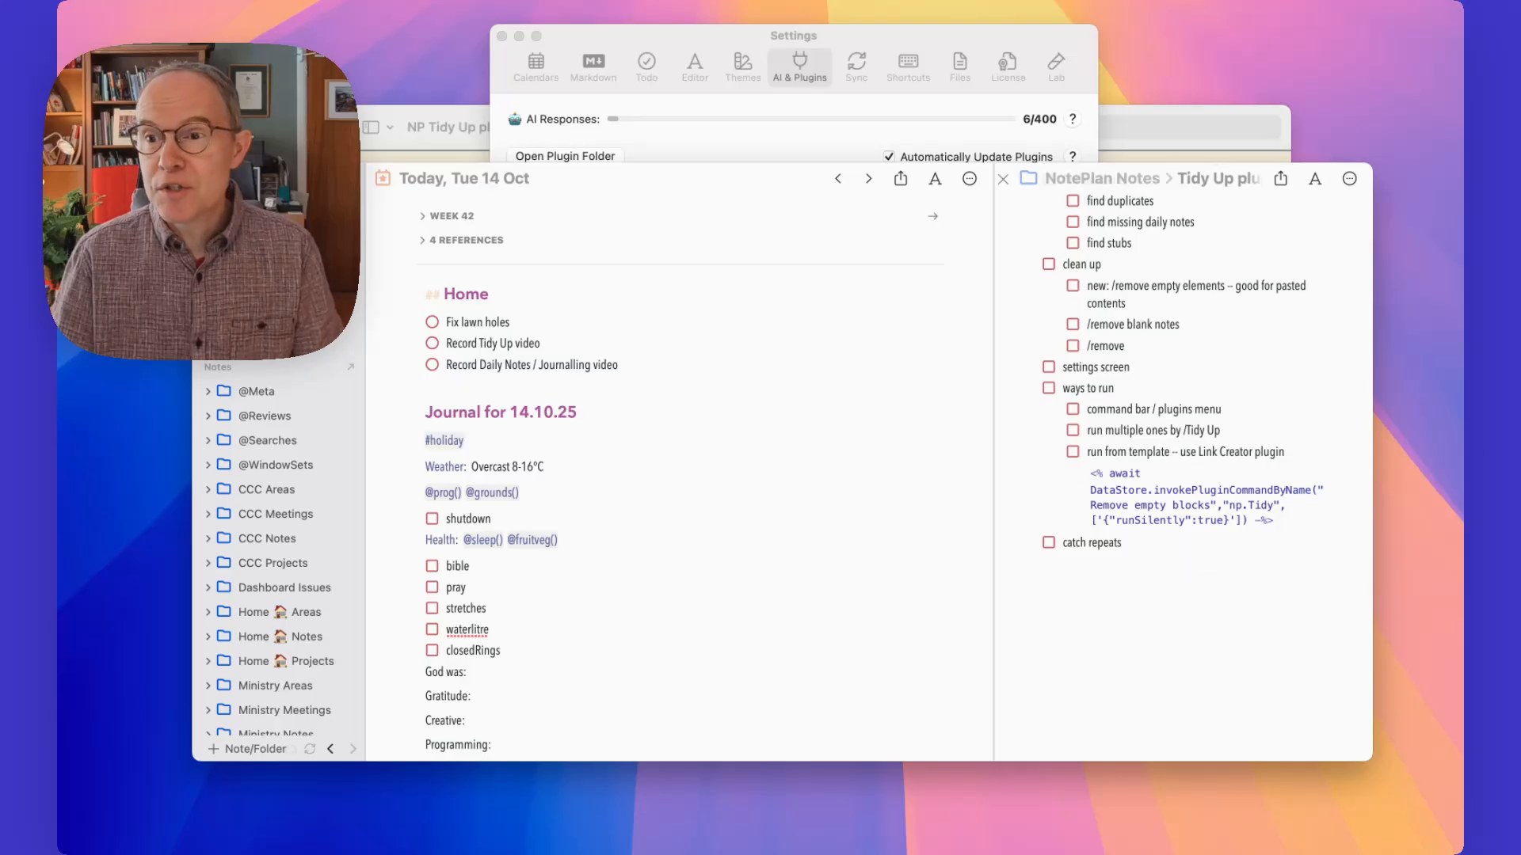
left_click_drag(1463, 379, 740, 236)
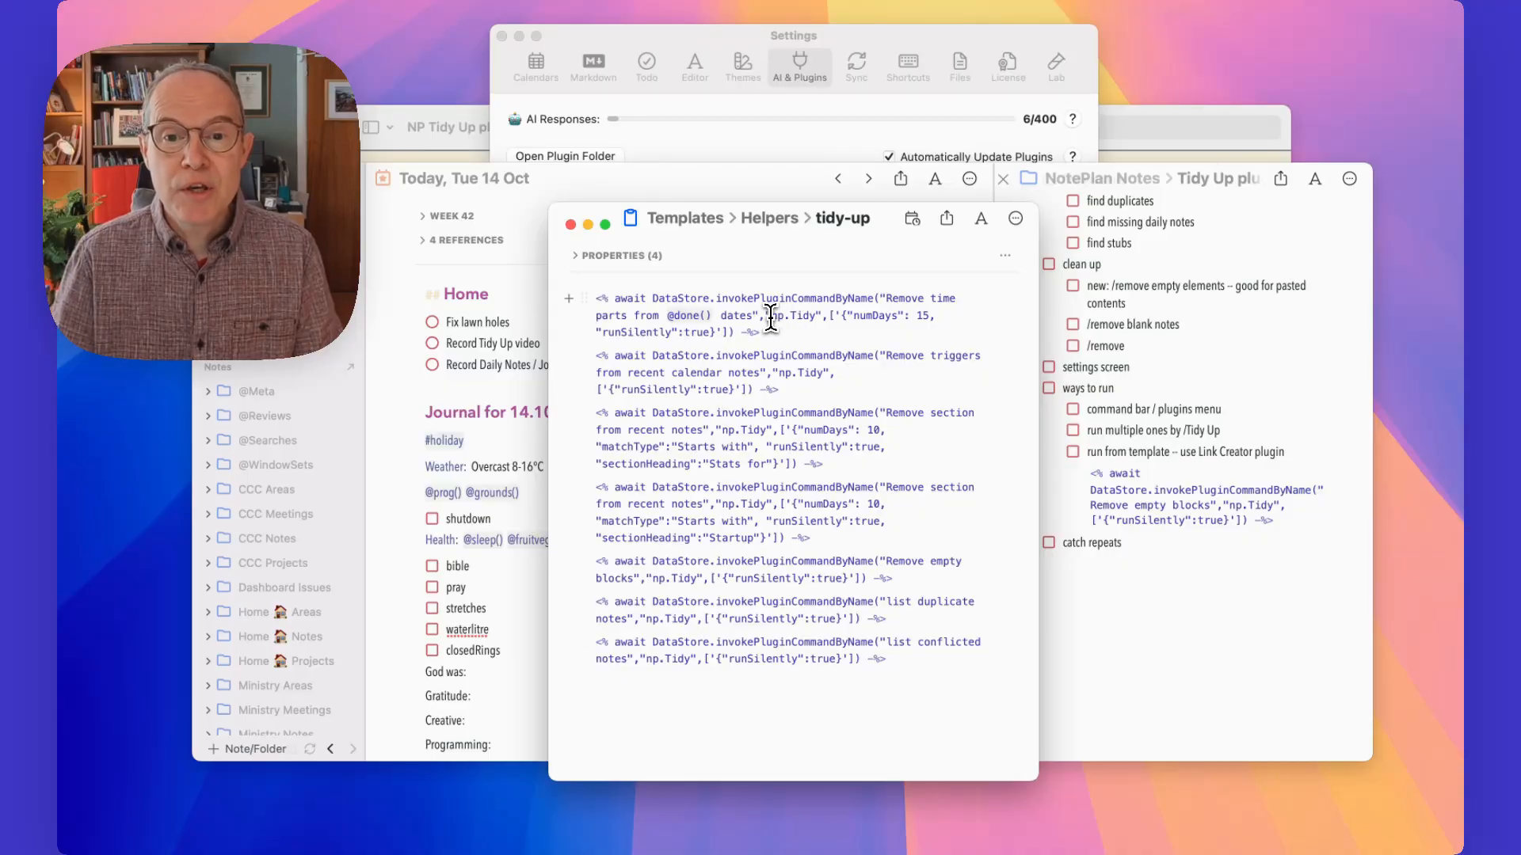
Examine the tidy-up template's code, highlighting np.Tidy, the DataStore.invokePluginCommandByName call, the first two command names and the runSilently parameter
left_click_drag(775, 317, 829, 317)
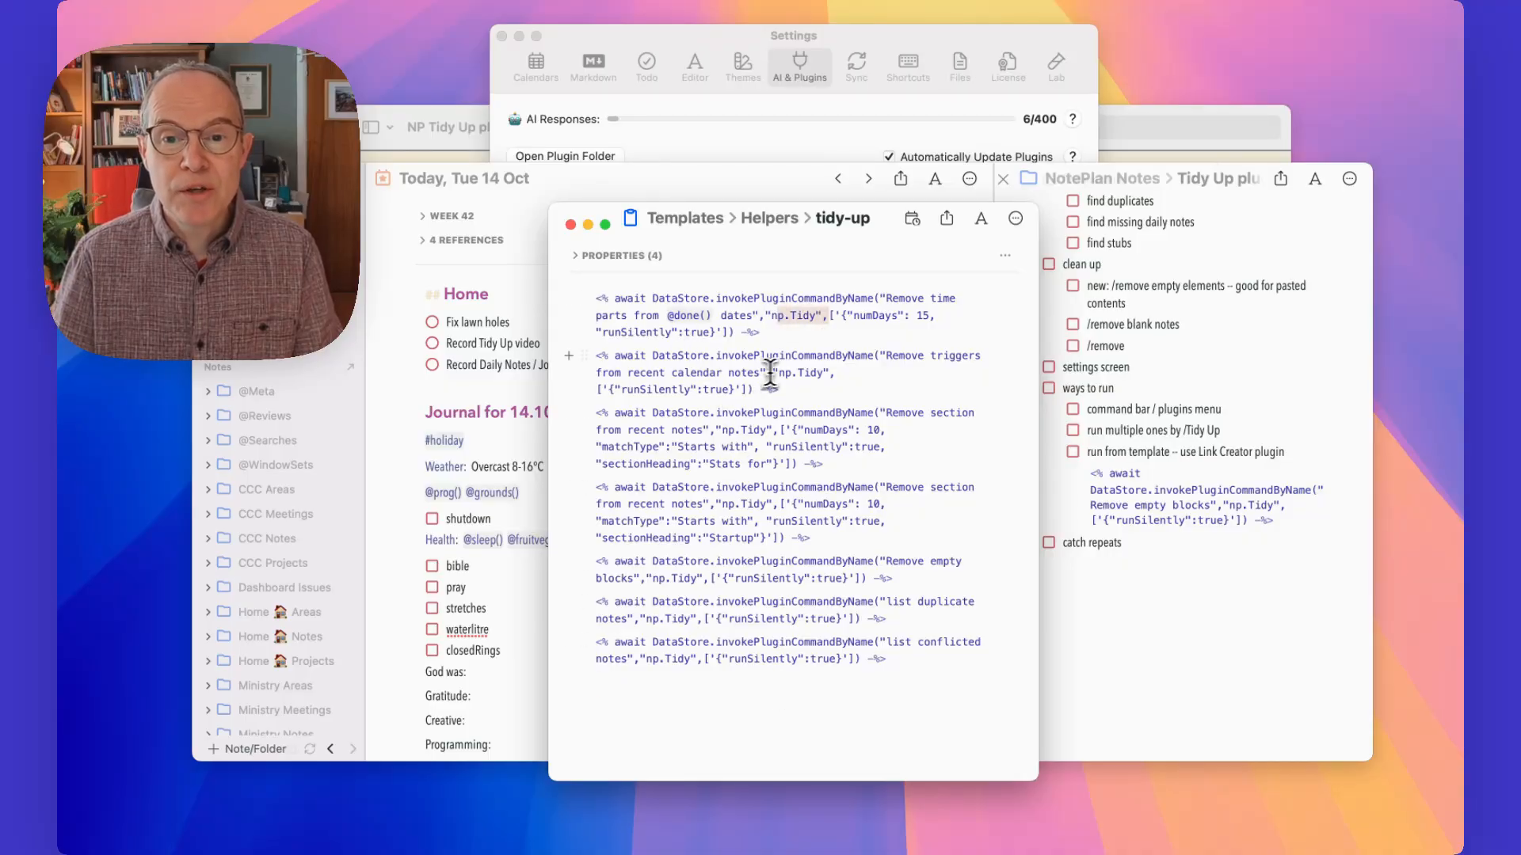
left_click_drag(778, 373, 828, 374)
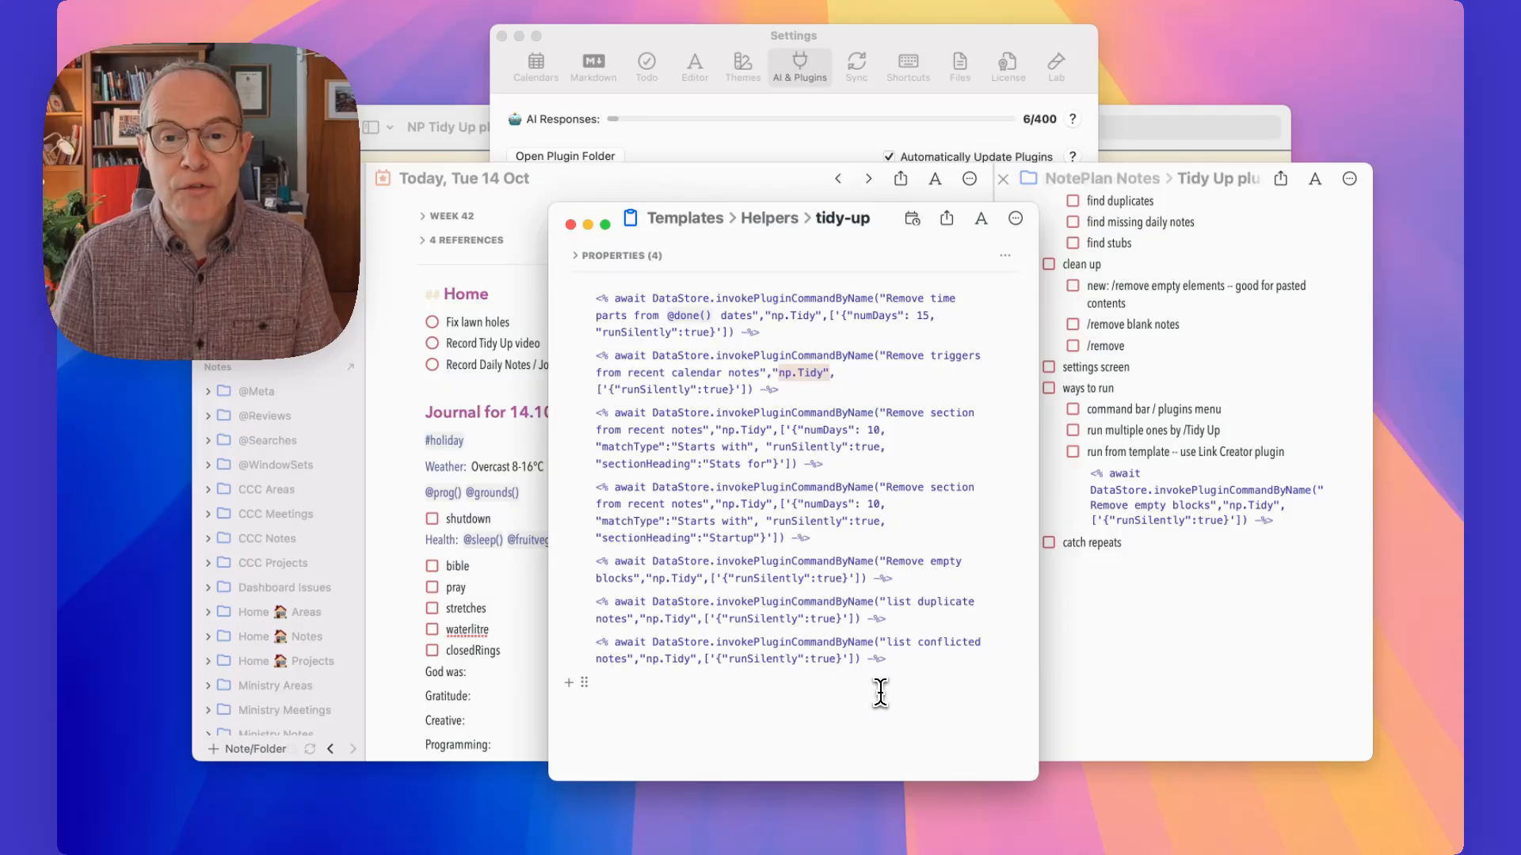
double_click(743, 300)
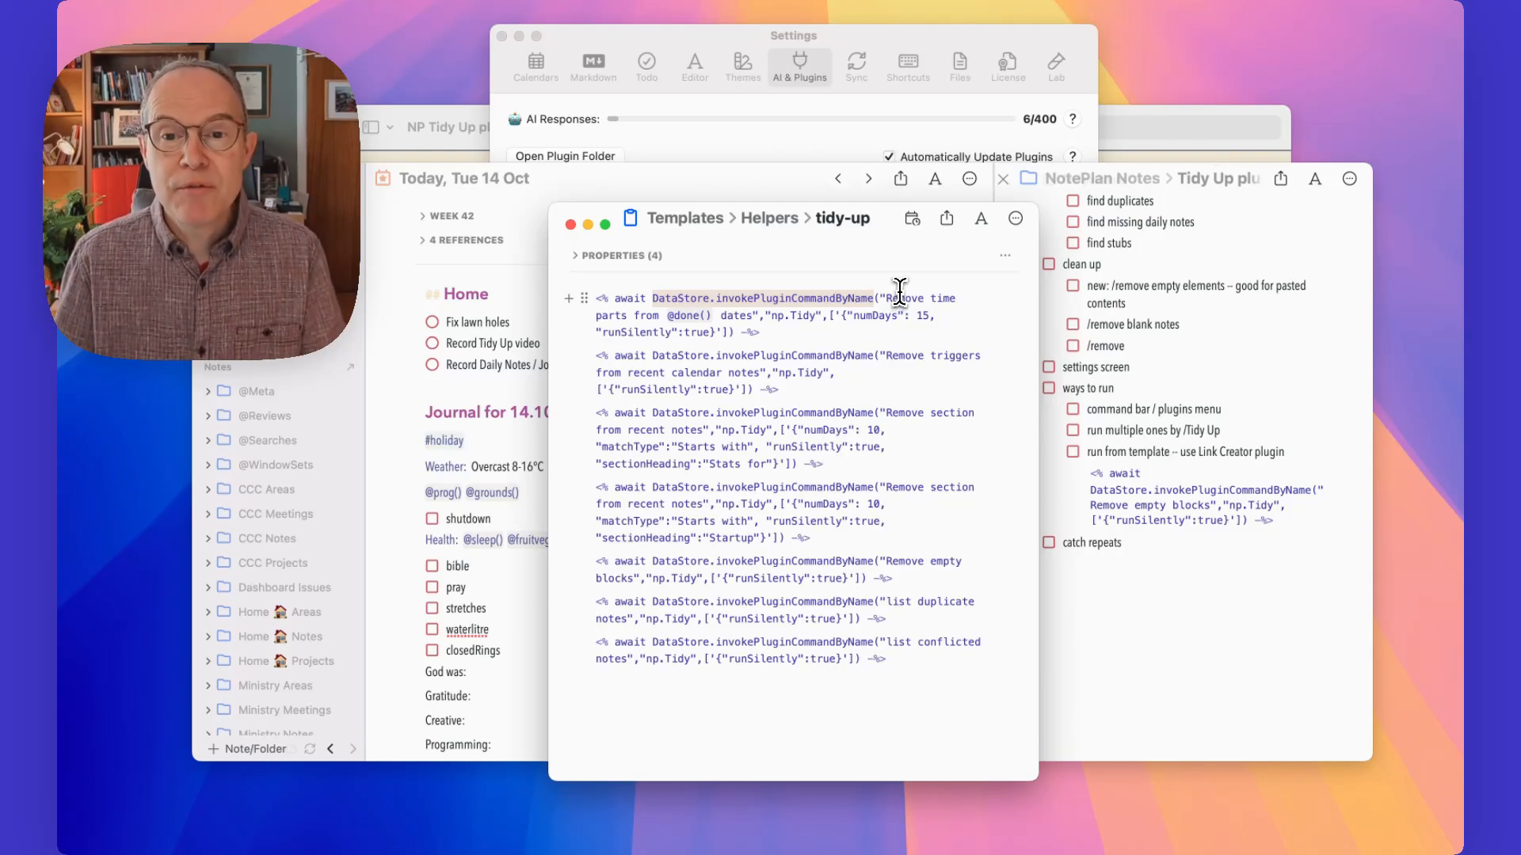
left_click_drag(882, 297, 718, 309)
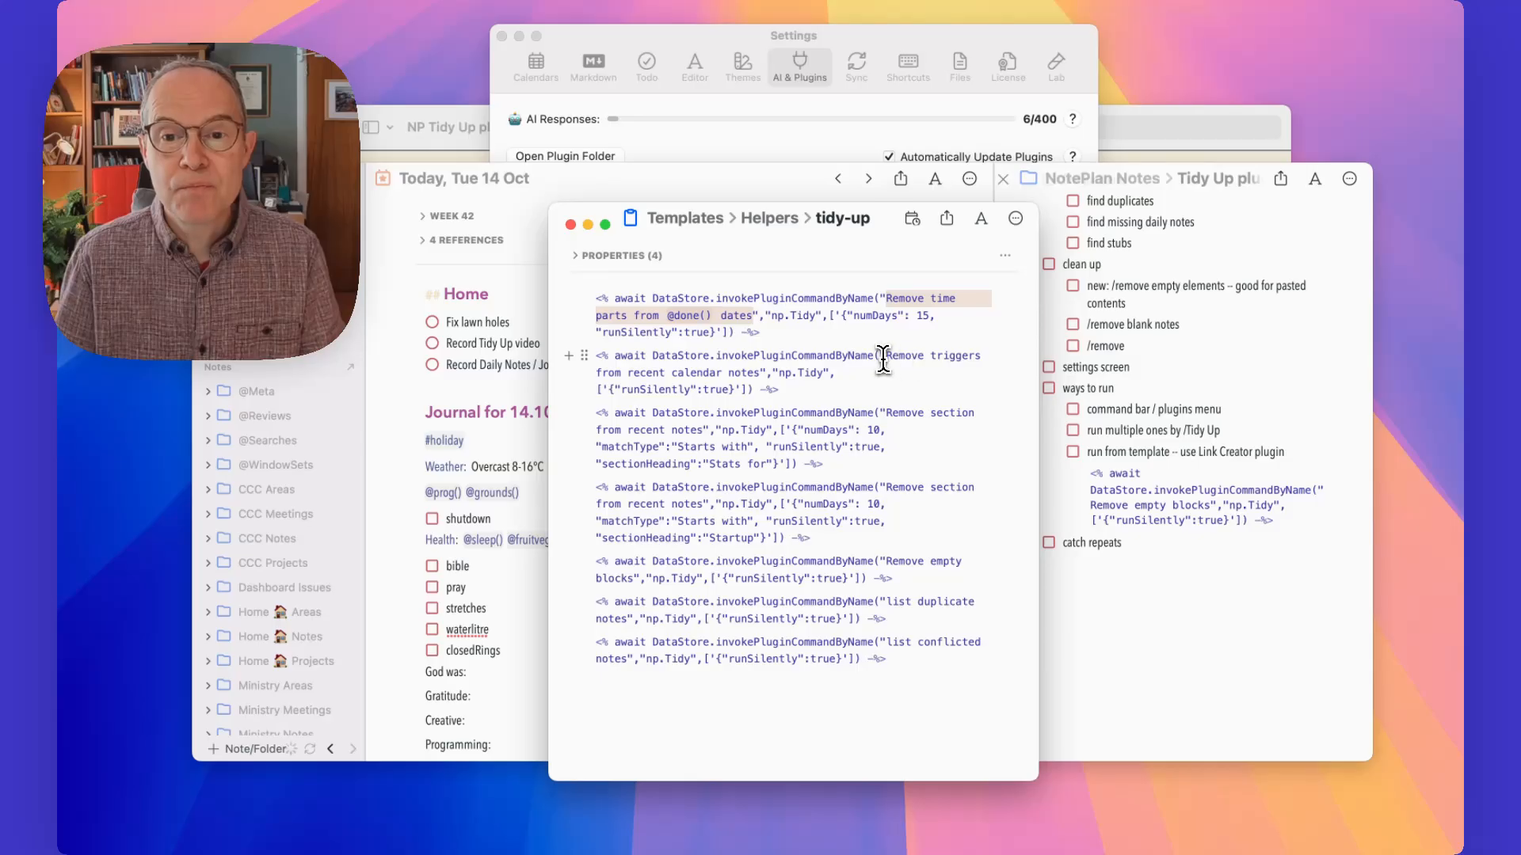
left_click_drag(888, 356, 762, 374)
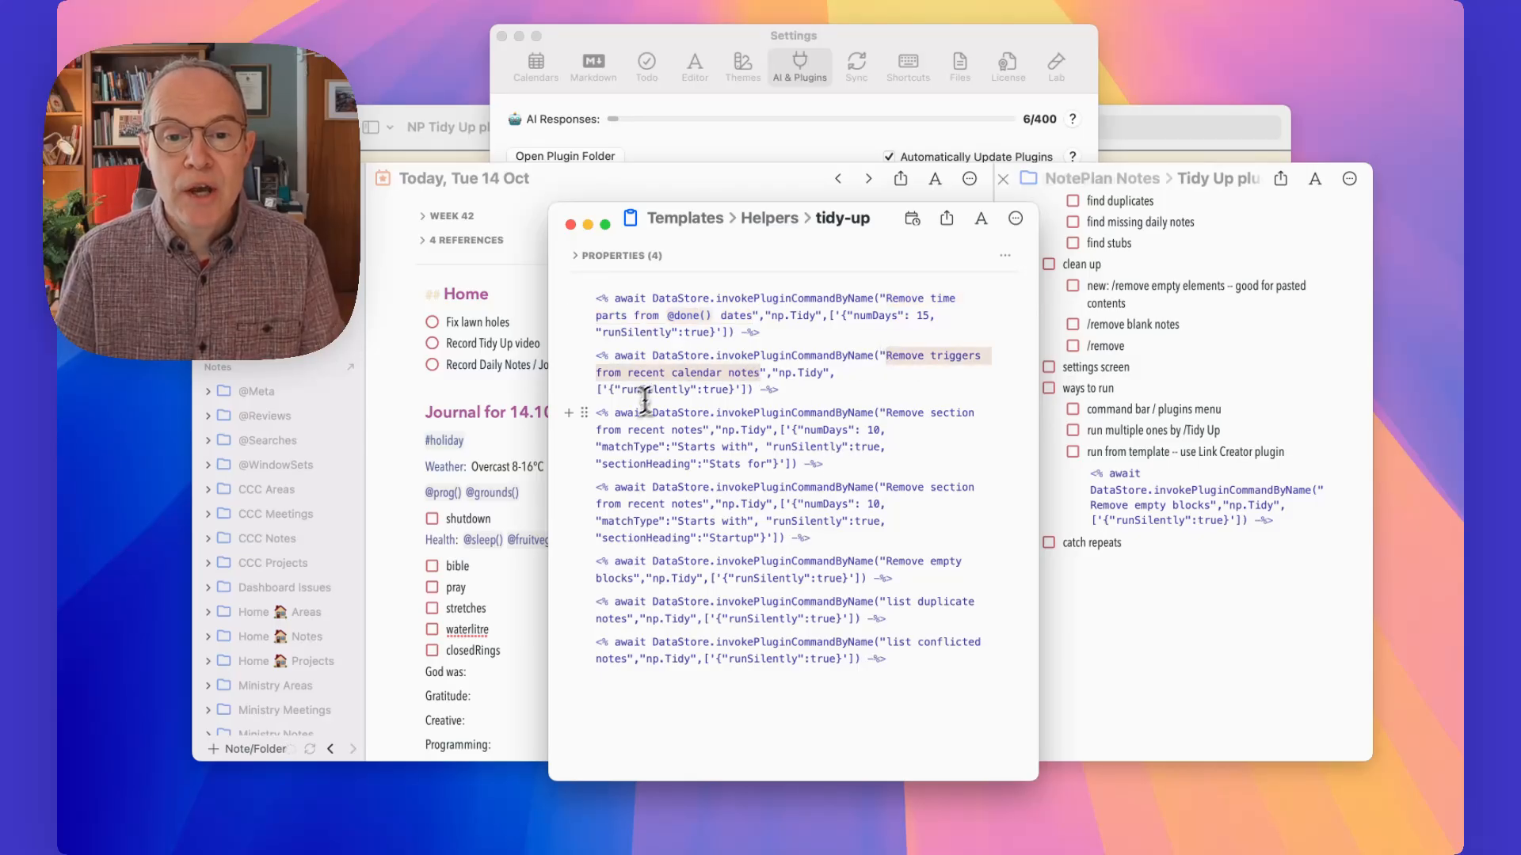
left_click_drag(600, 389, 737, 390)
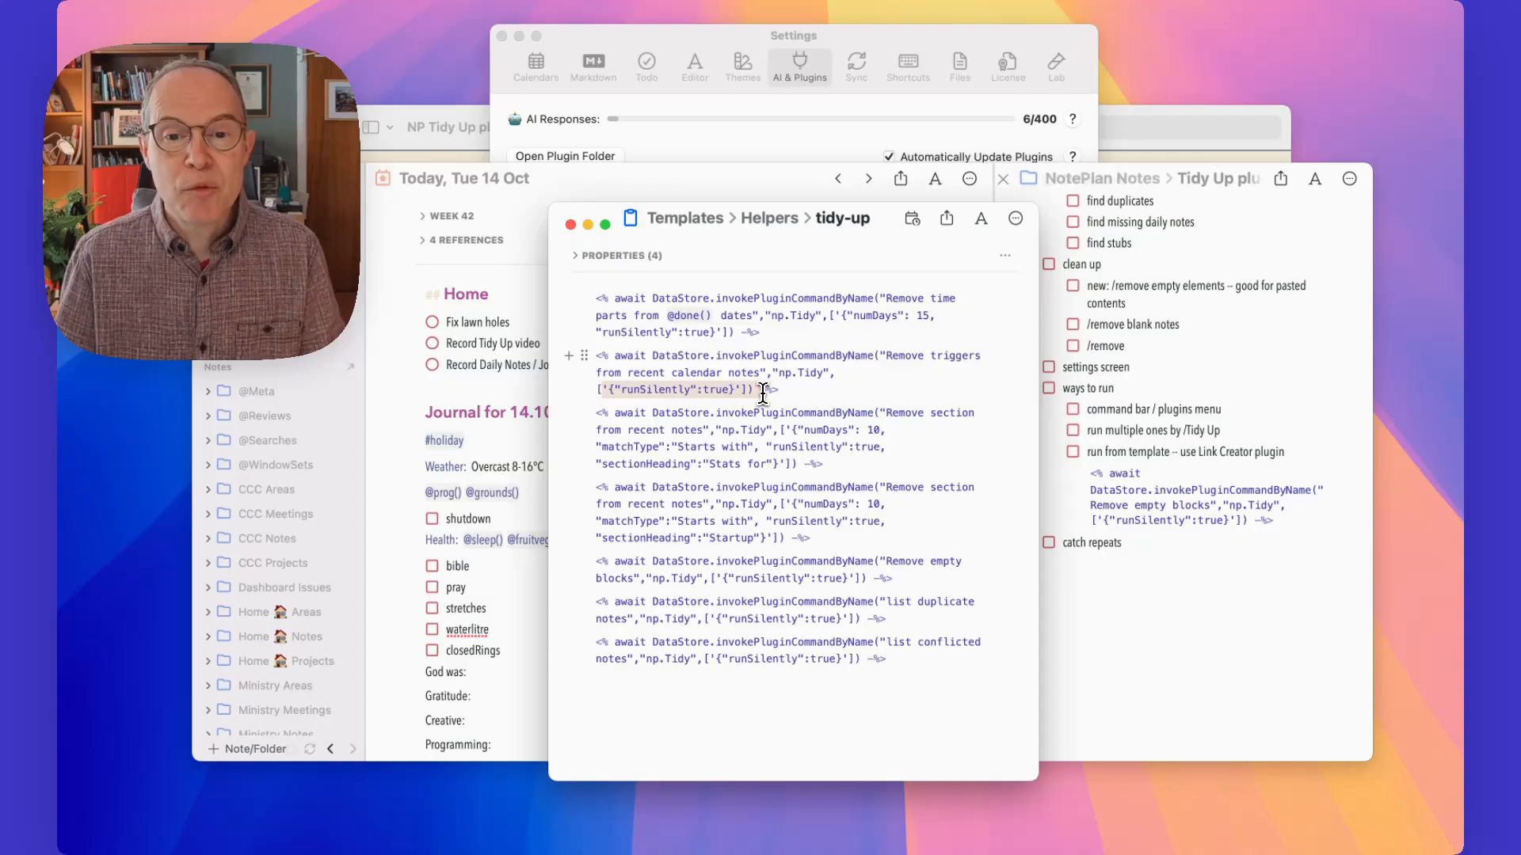
left_click(769, 426)
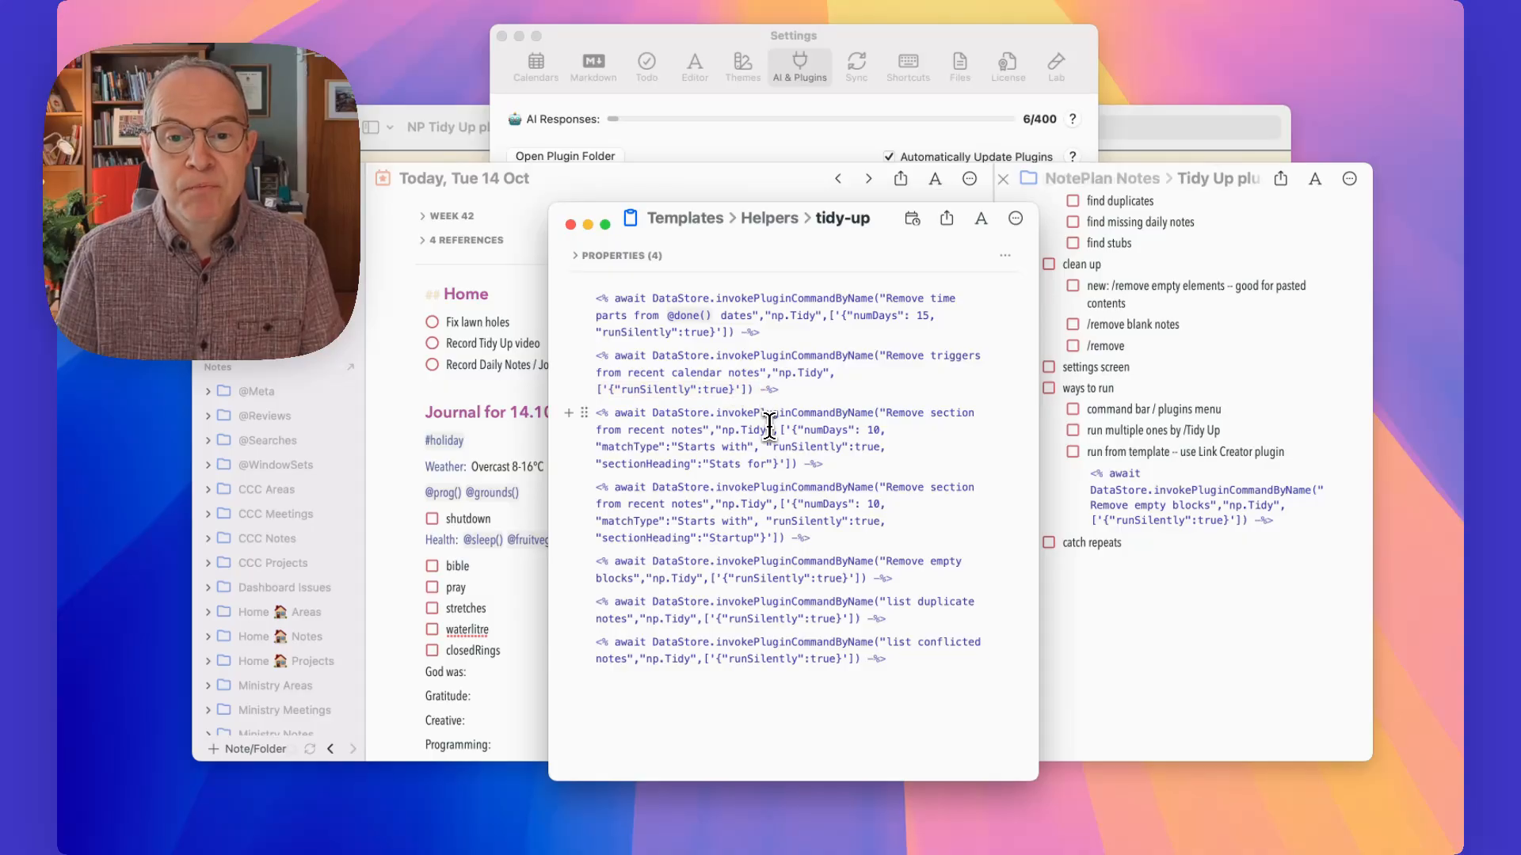
Start Link Creator's /Get X-Callback-URL command and set it to run the Tidy Up plugin command Remove empty elements
key("super+j")
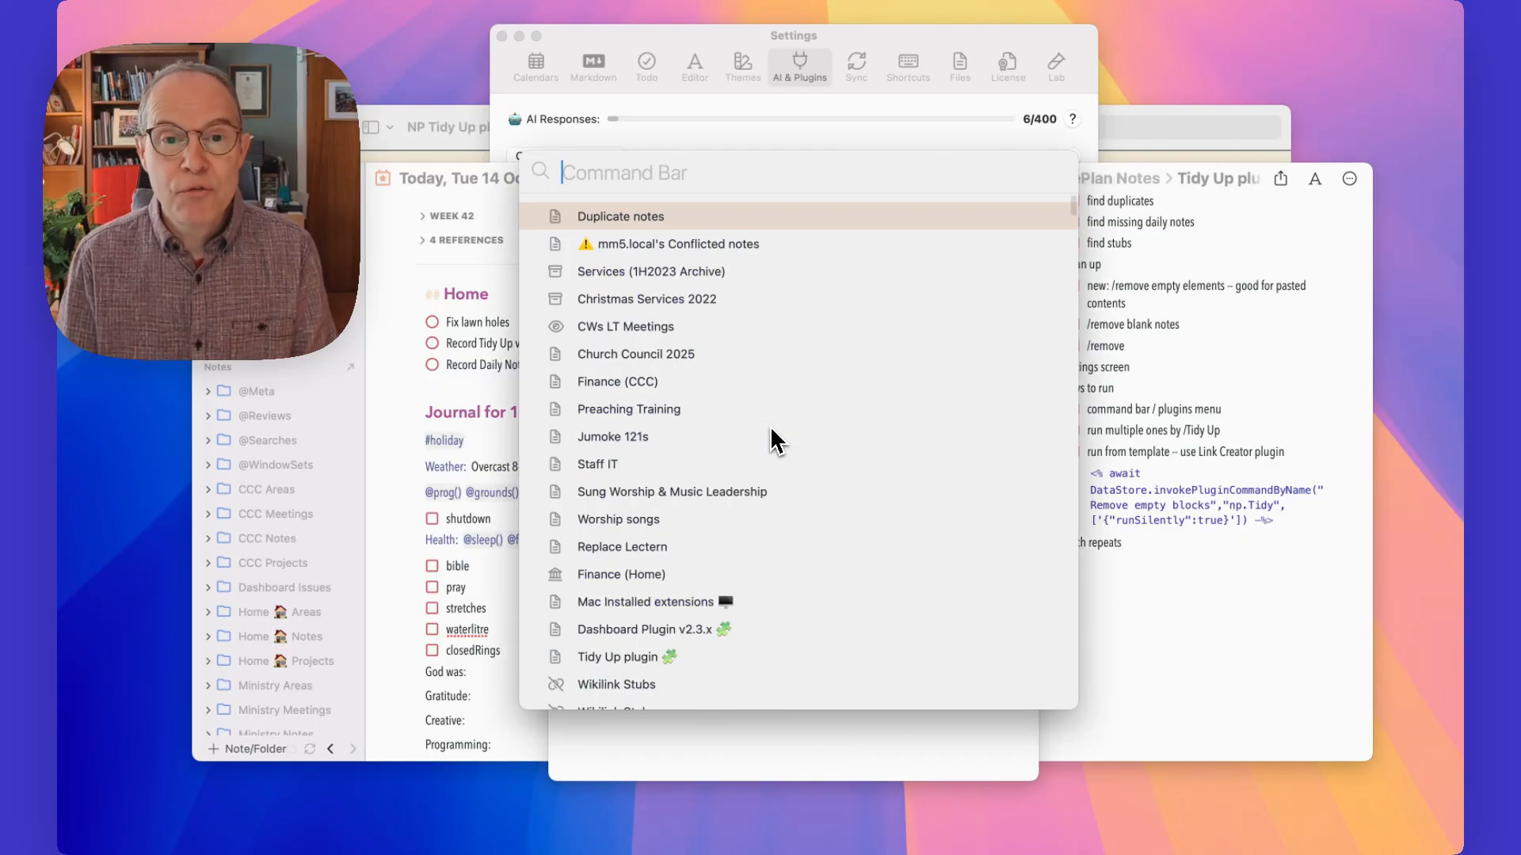
type("/creator")
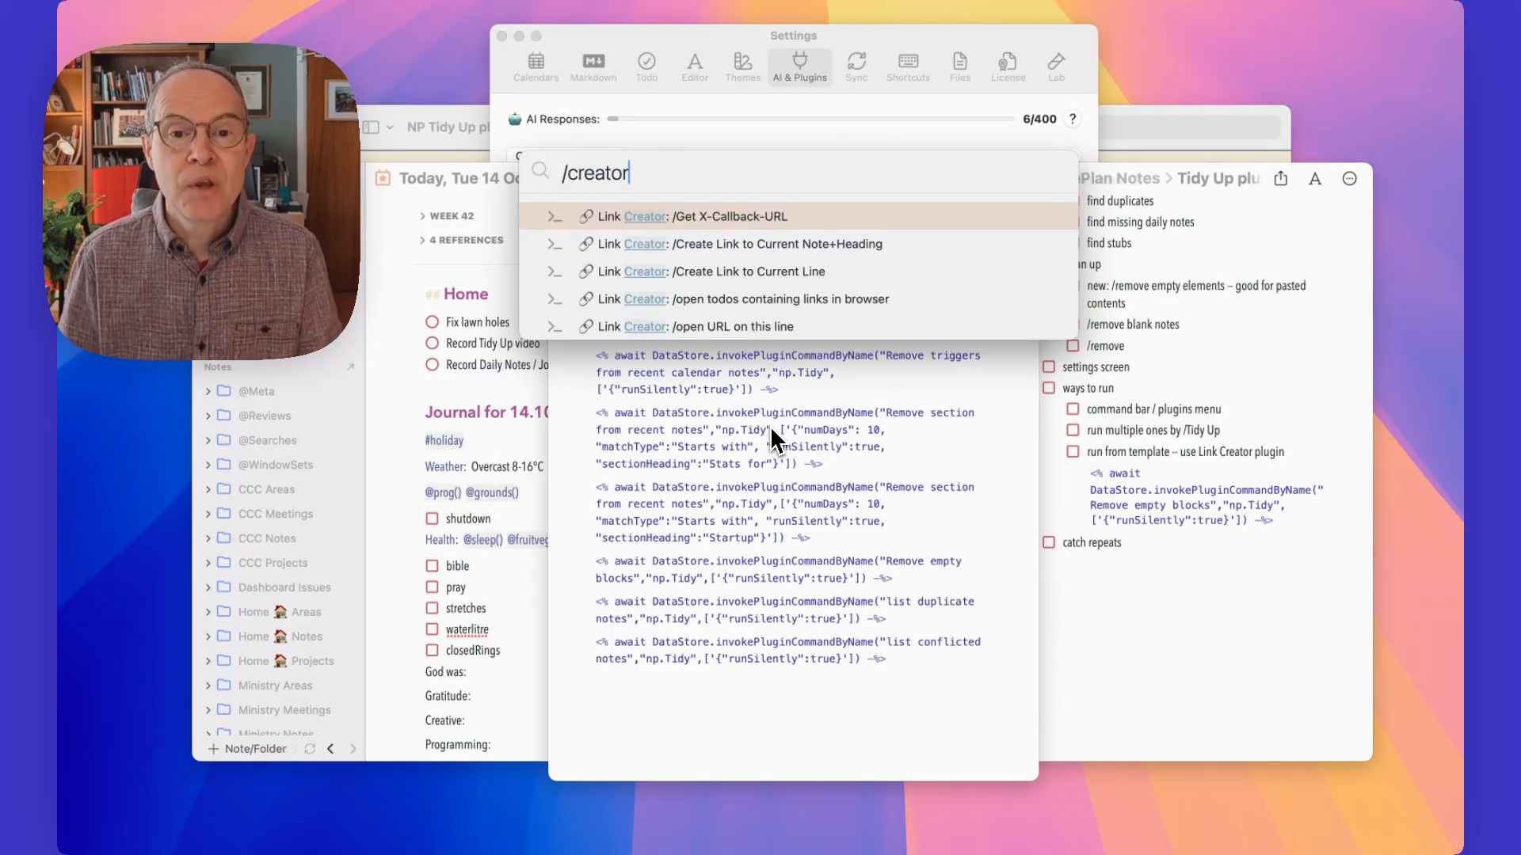
left_click(726, 220)
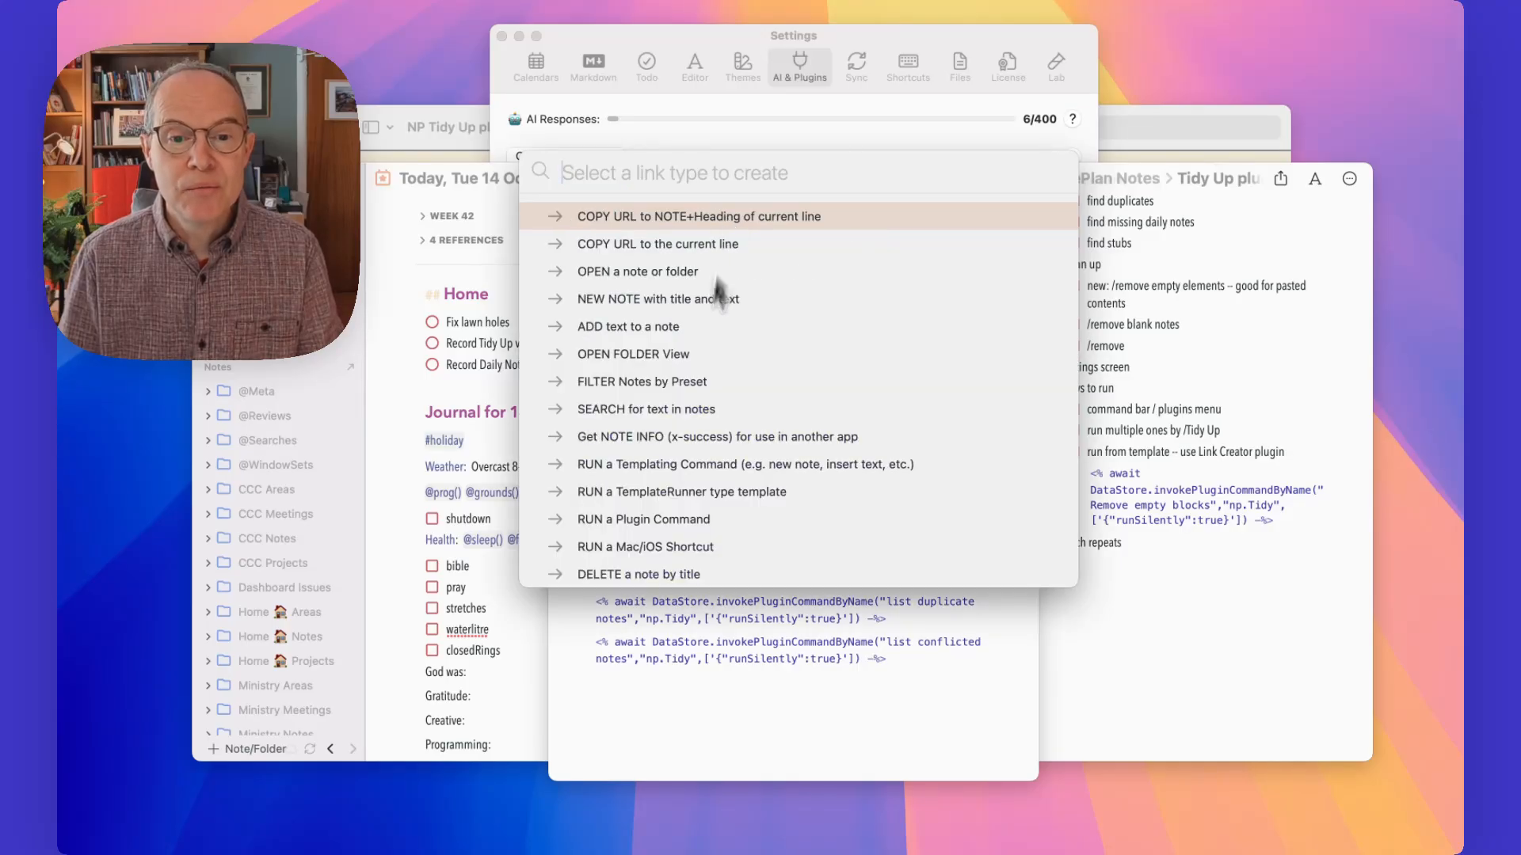
left_click(664, 521)
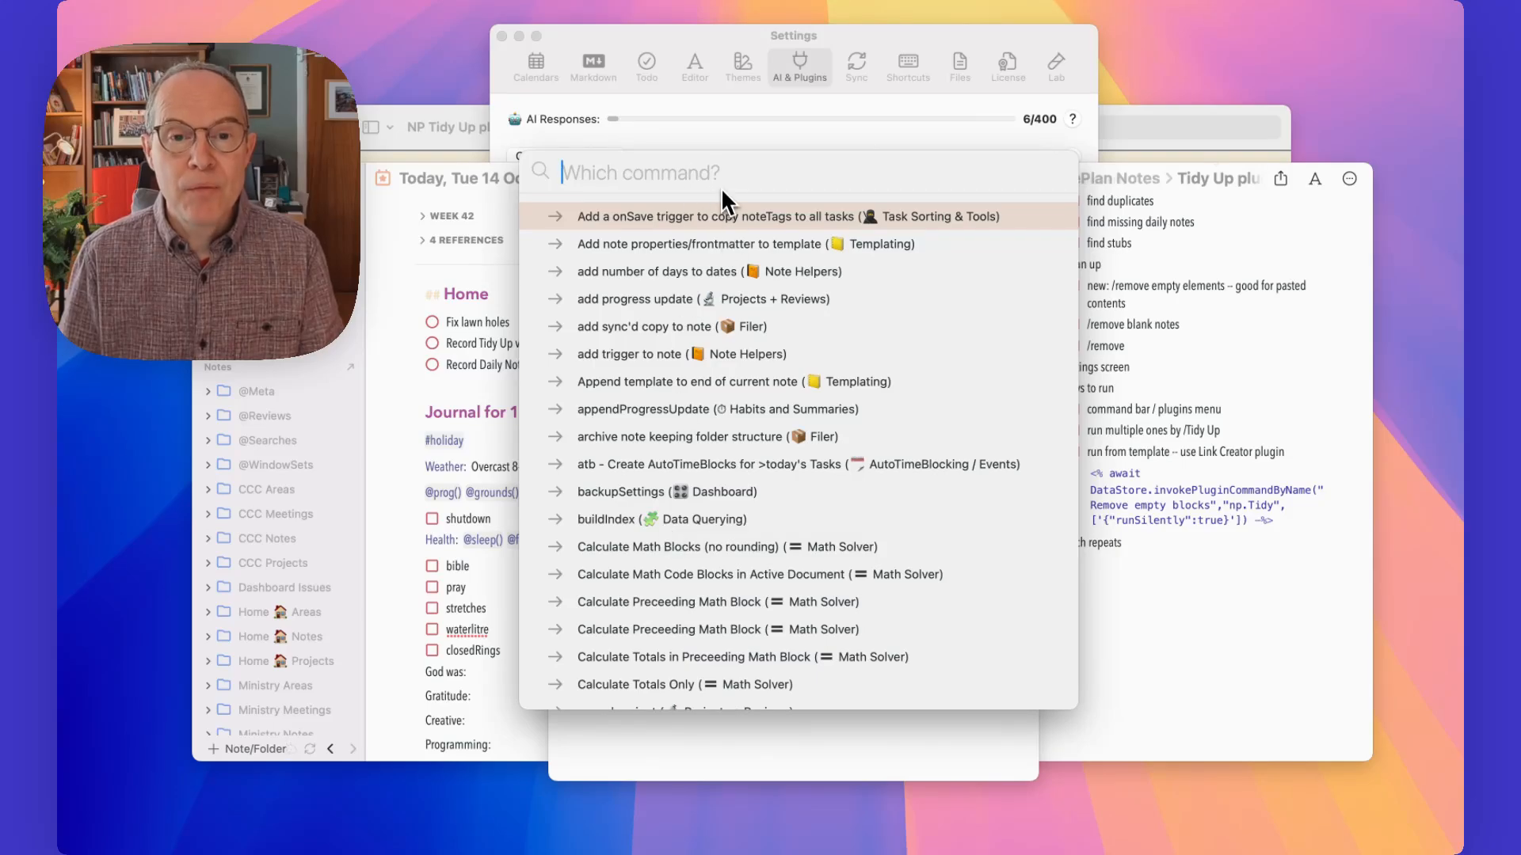
type("tidy")
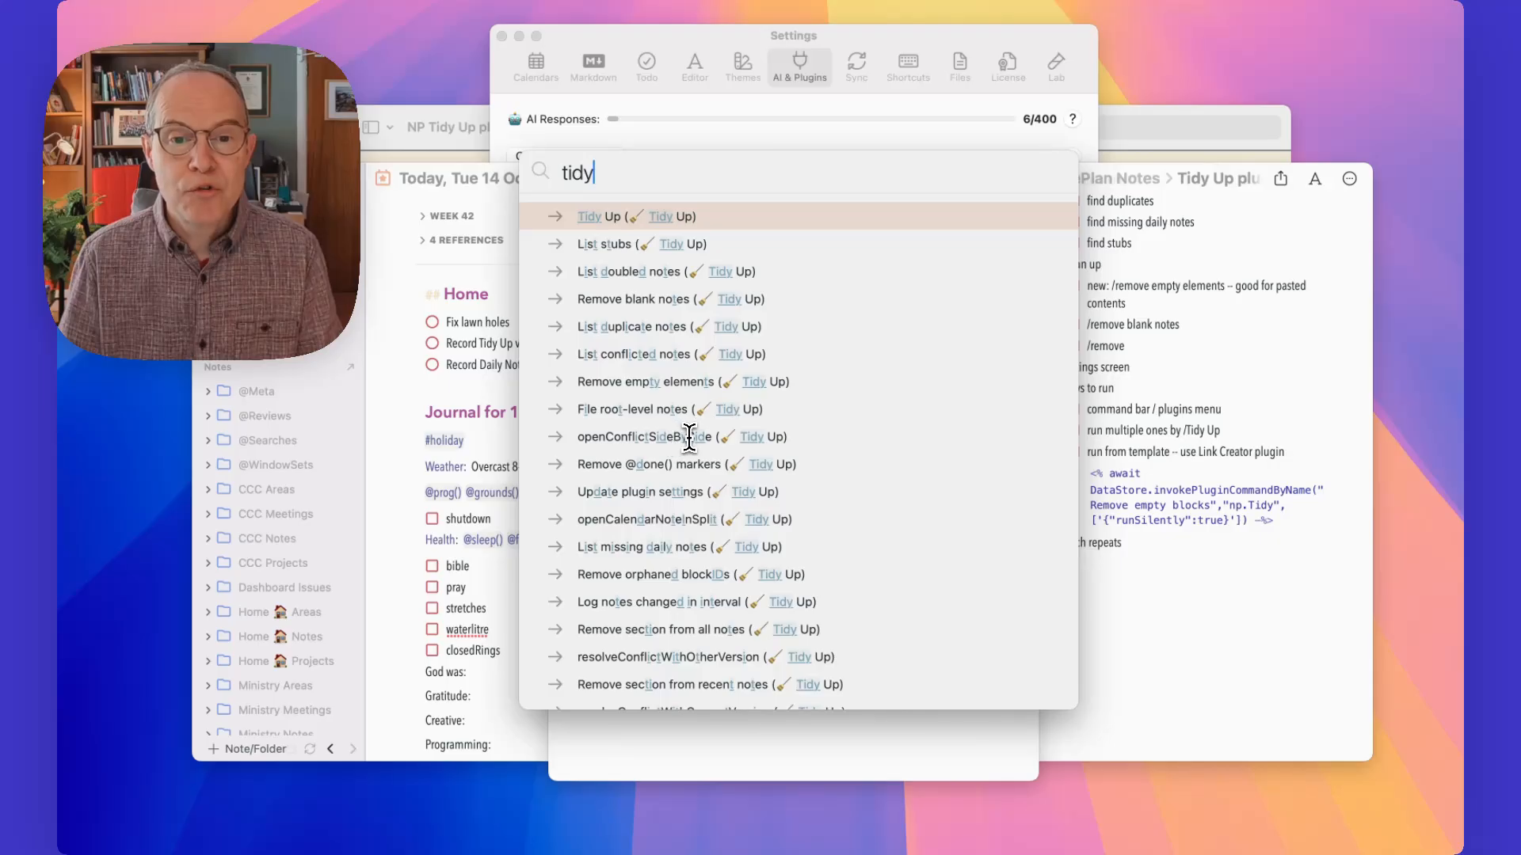
left_click(670, 384)
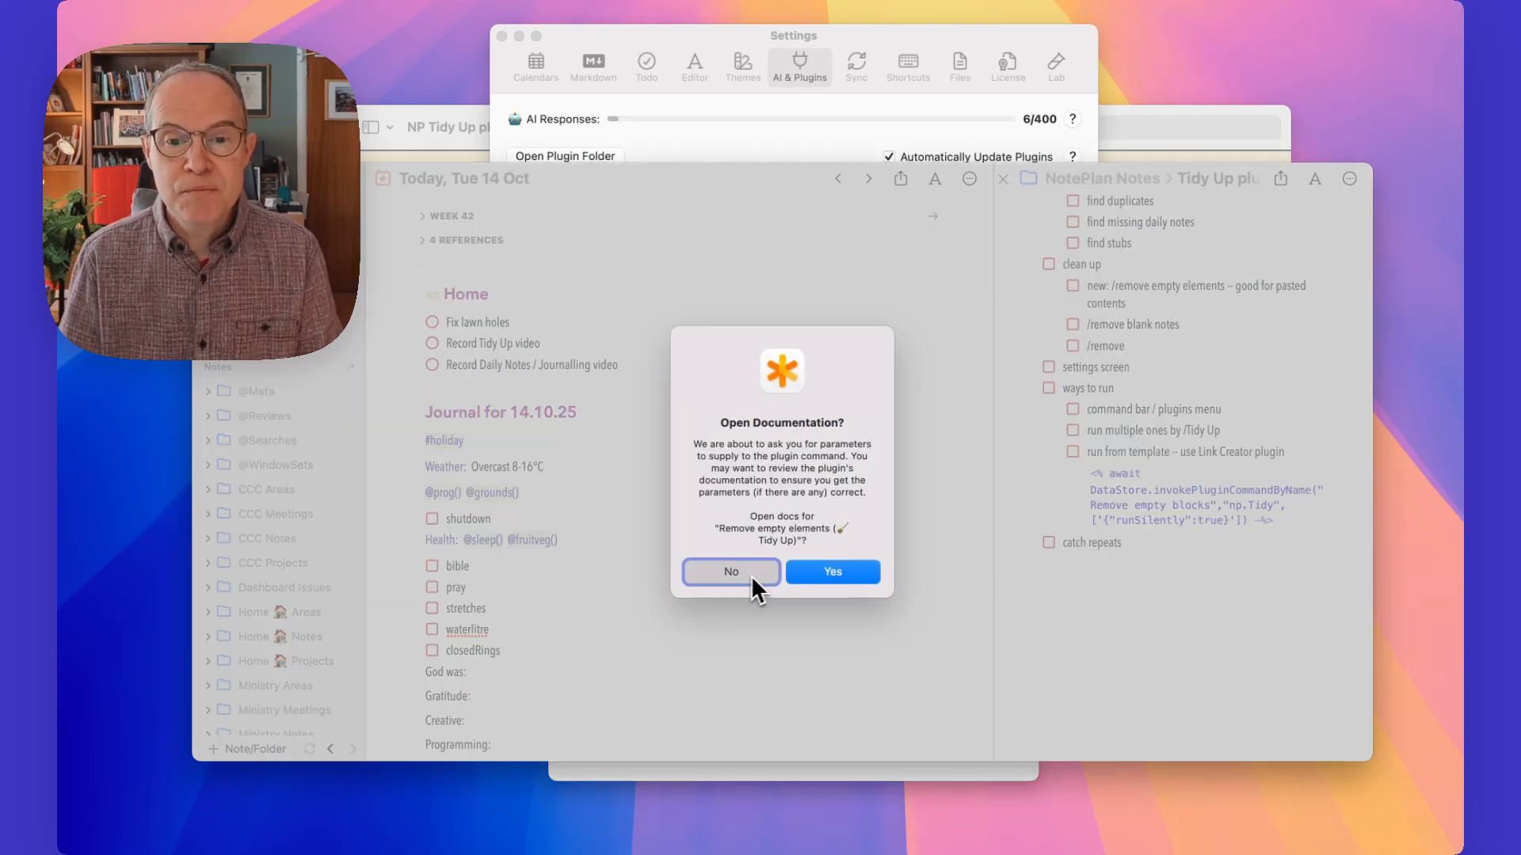
Skip the documentation, leave the plugin arguments empty, and copy the link as a Raw/long URL
left_click(741, 575)
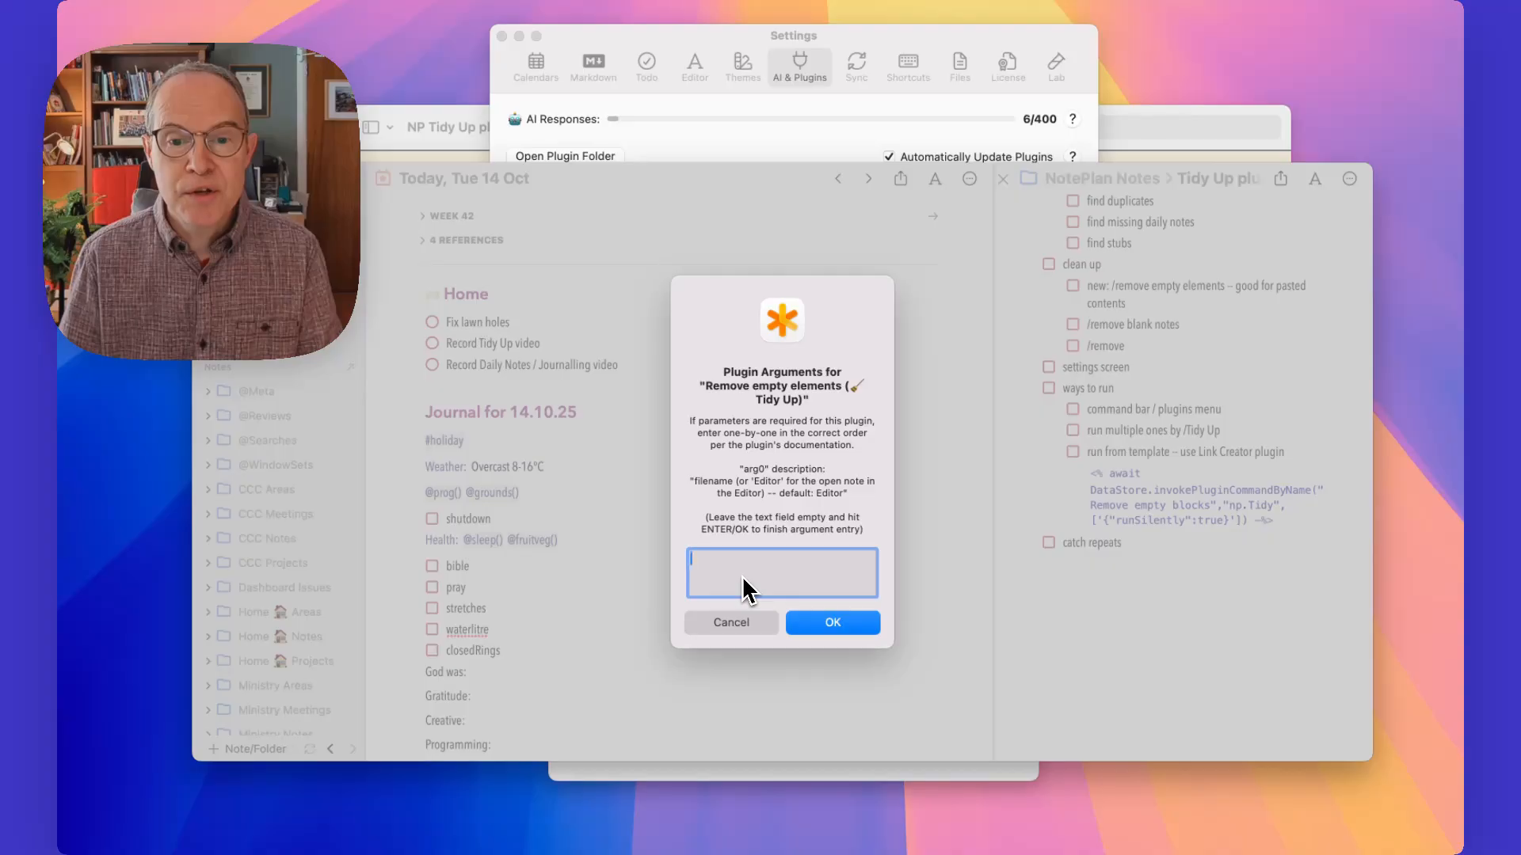
left_click(839, 626)
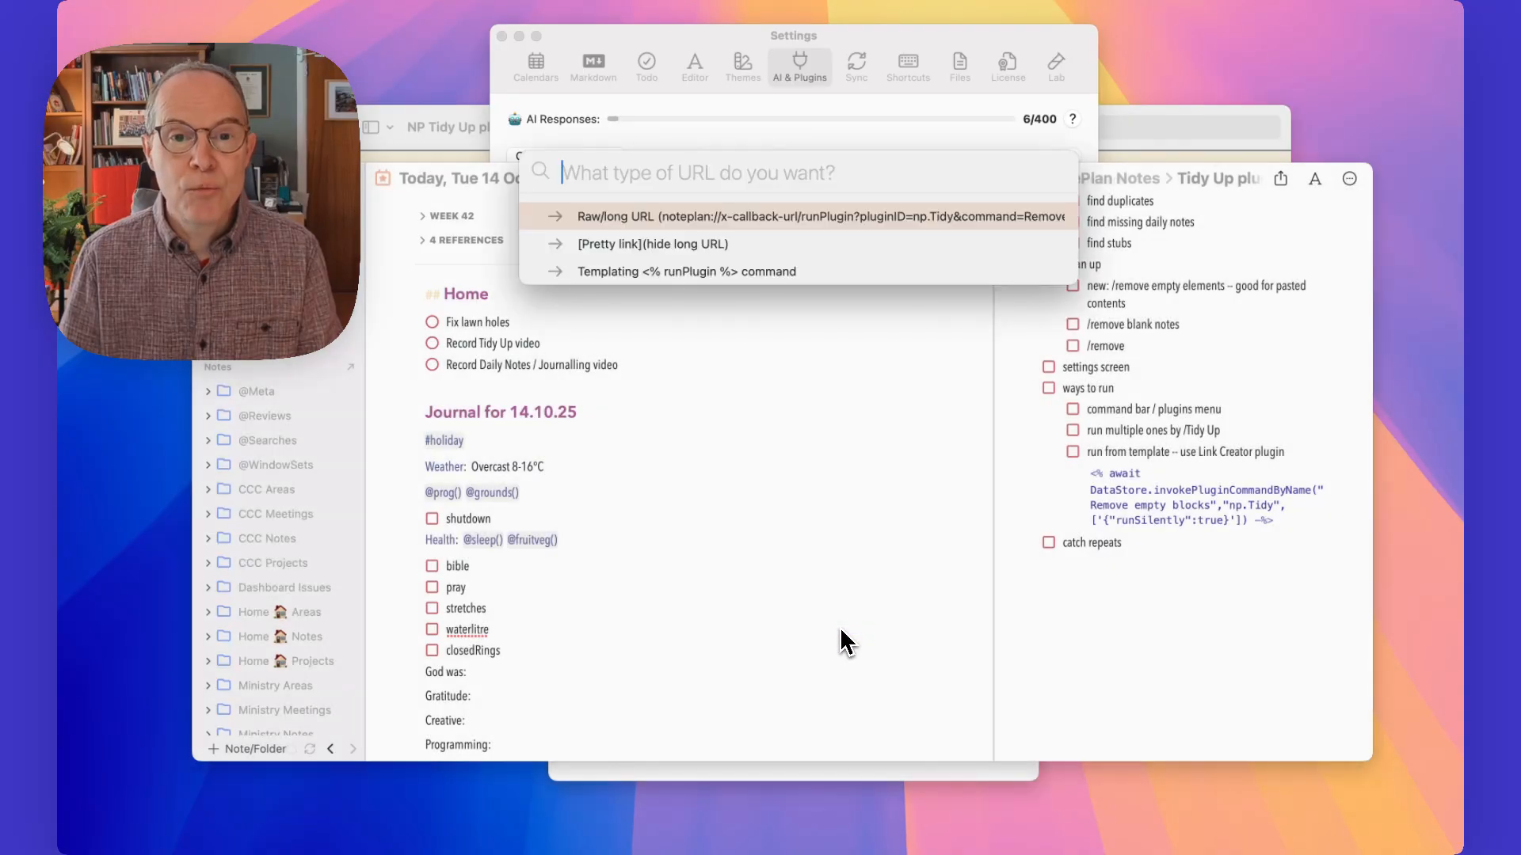
left_click(684, 216)
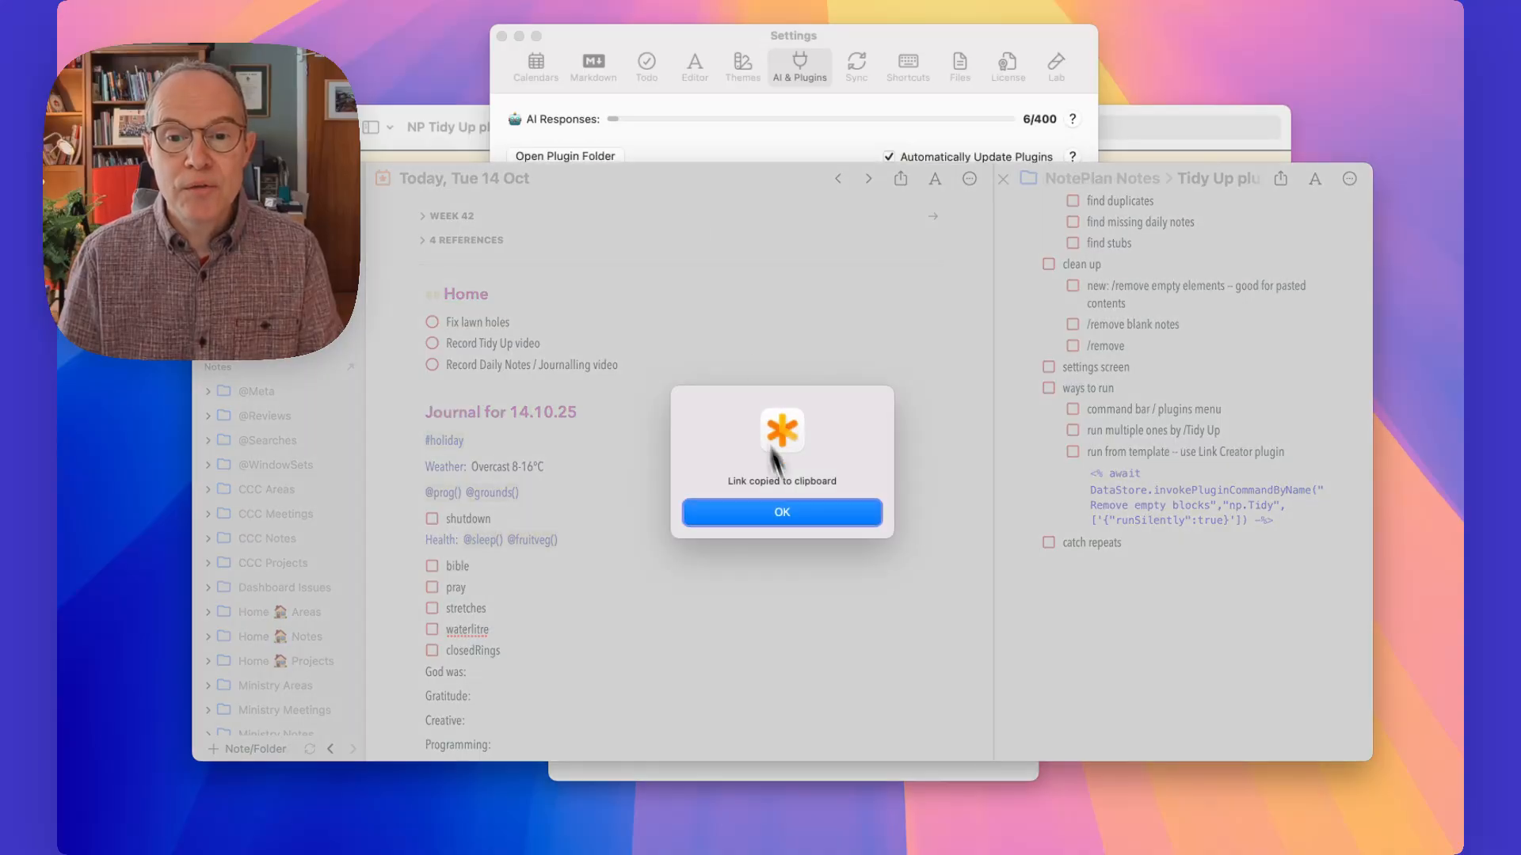
left_click(795, 514)
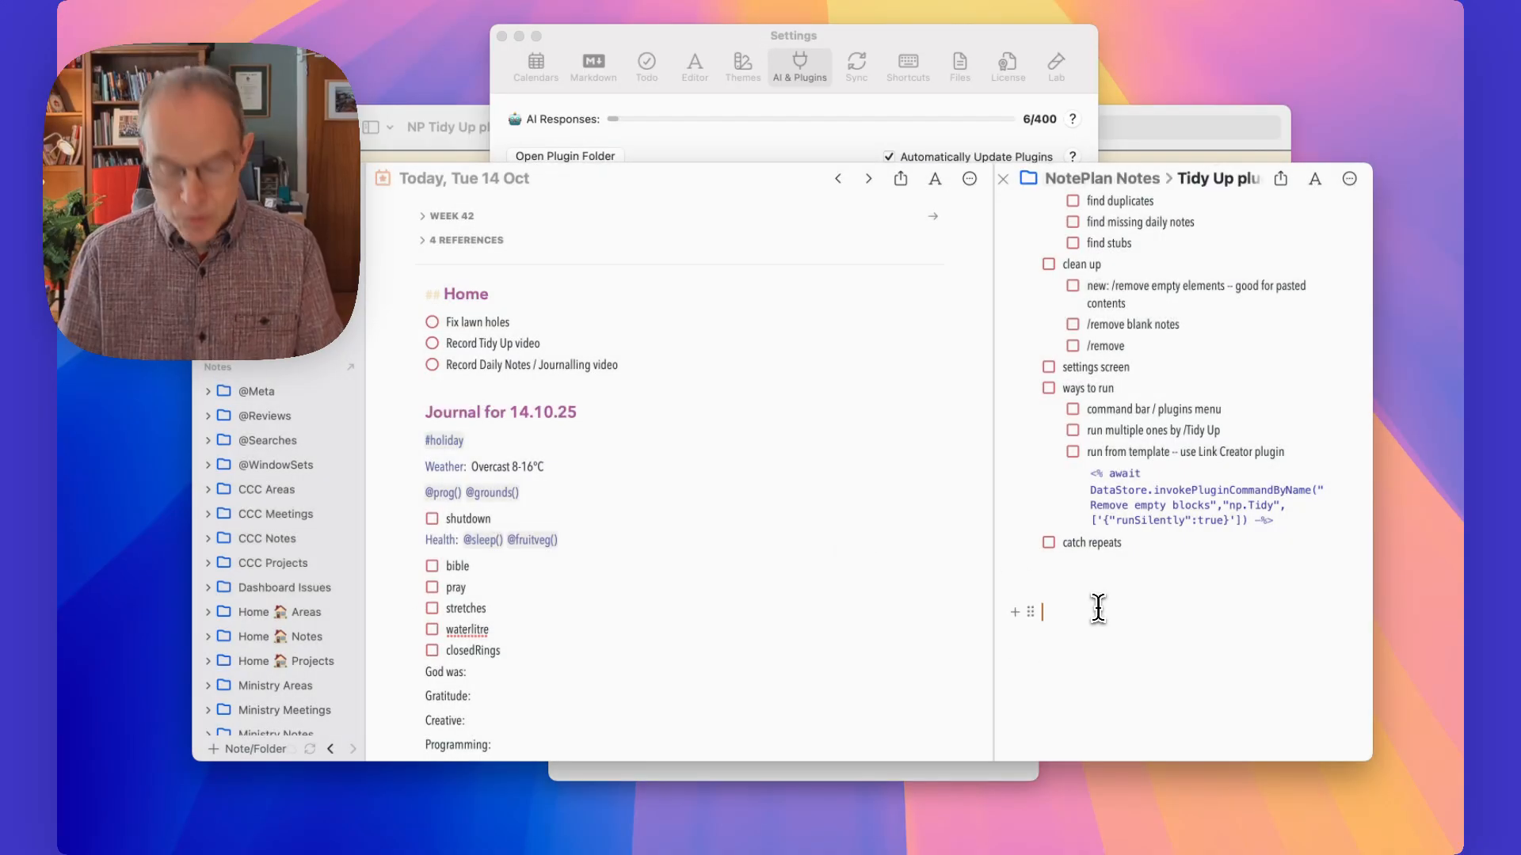
Paste the copied callback URL as plain text below the "catch repeats" item in the Tidy Up plugin video note
key("super+v")
key("super+z")
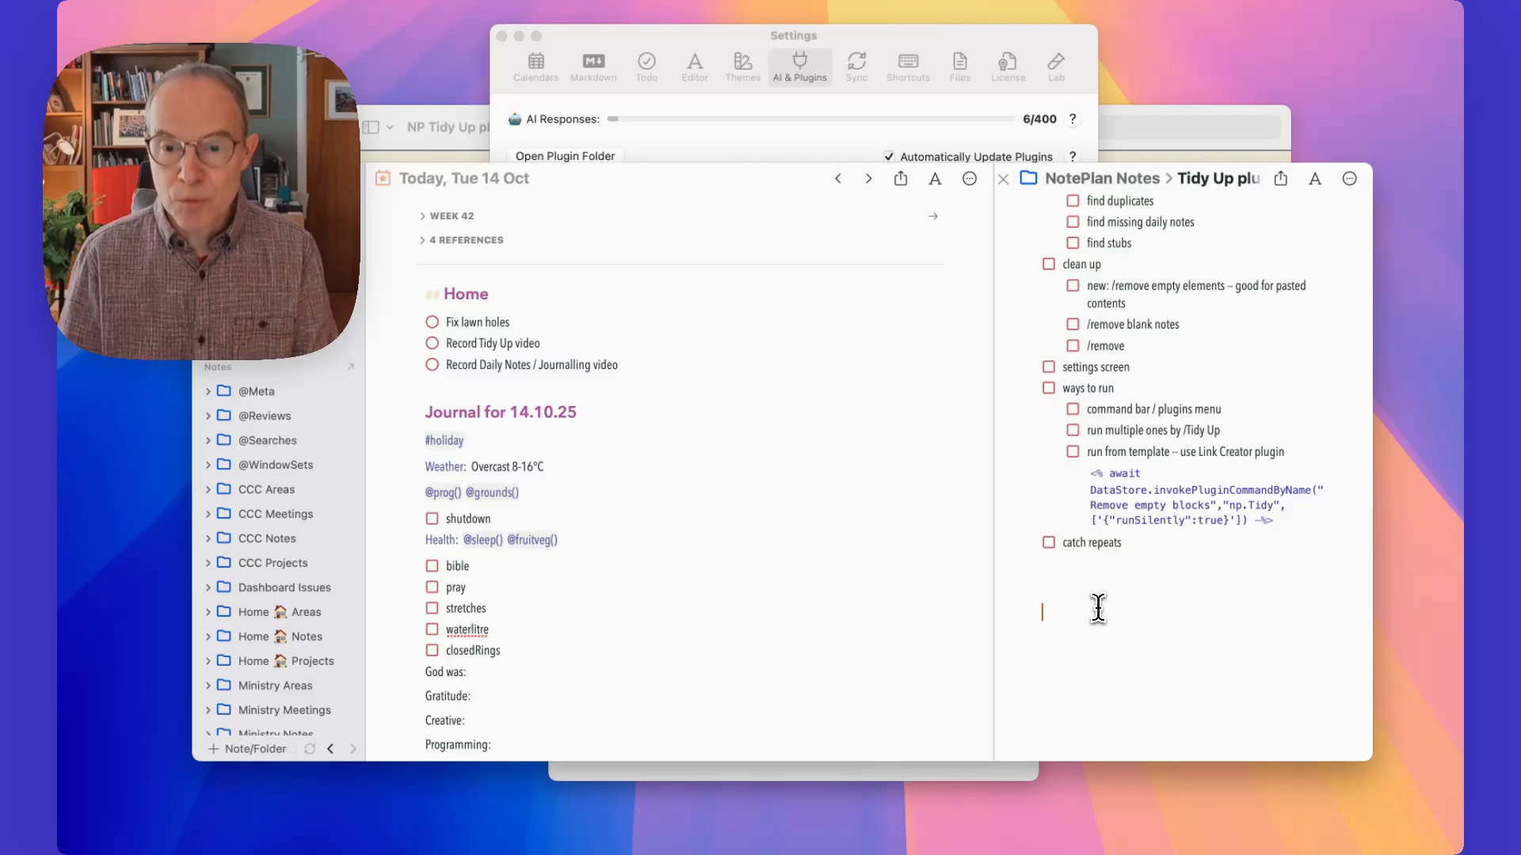
key("super+shift+v")
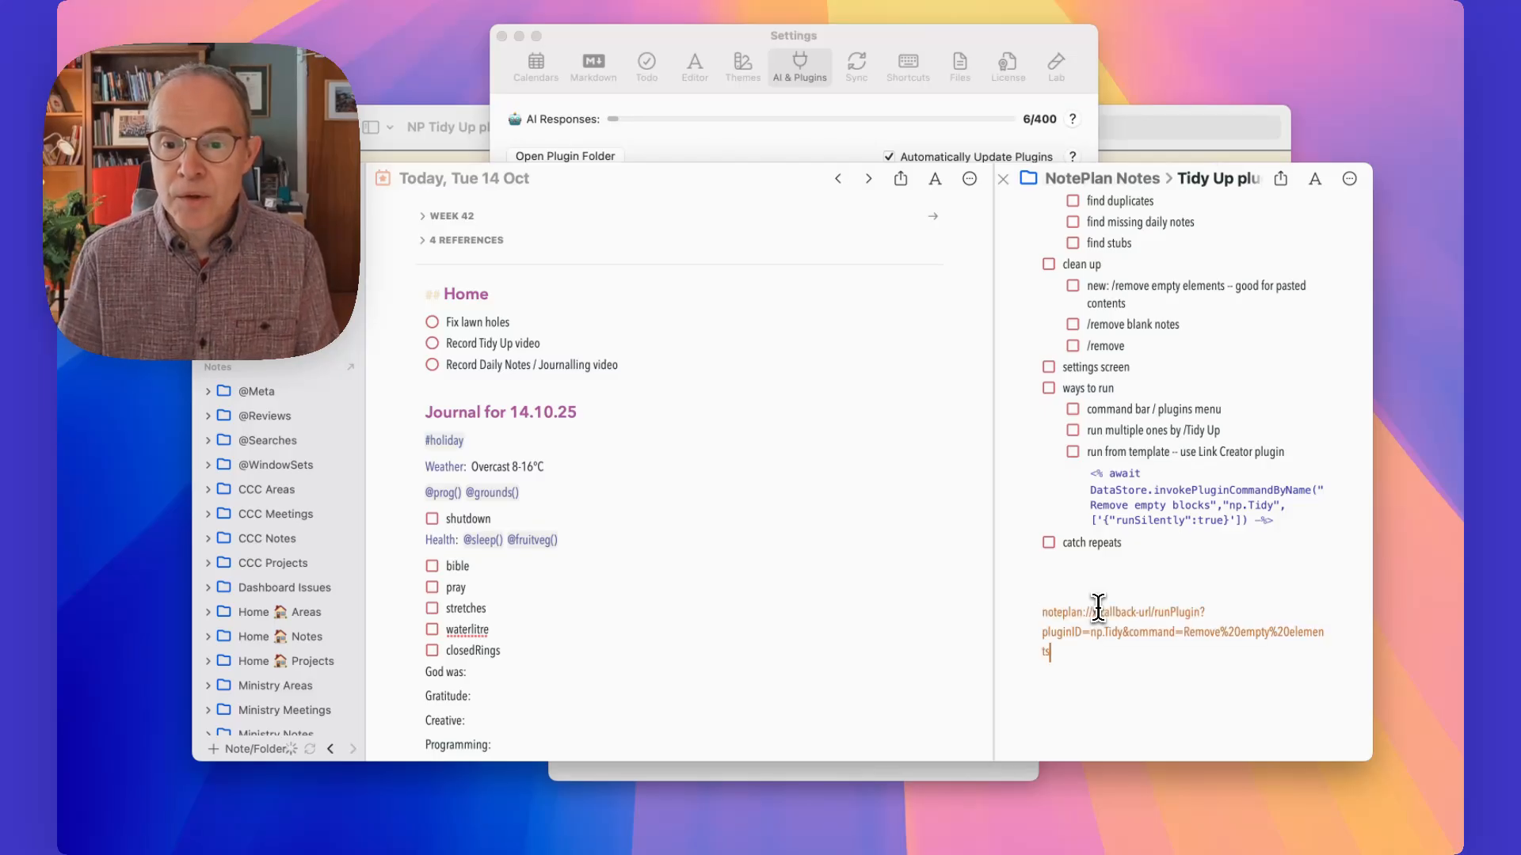